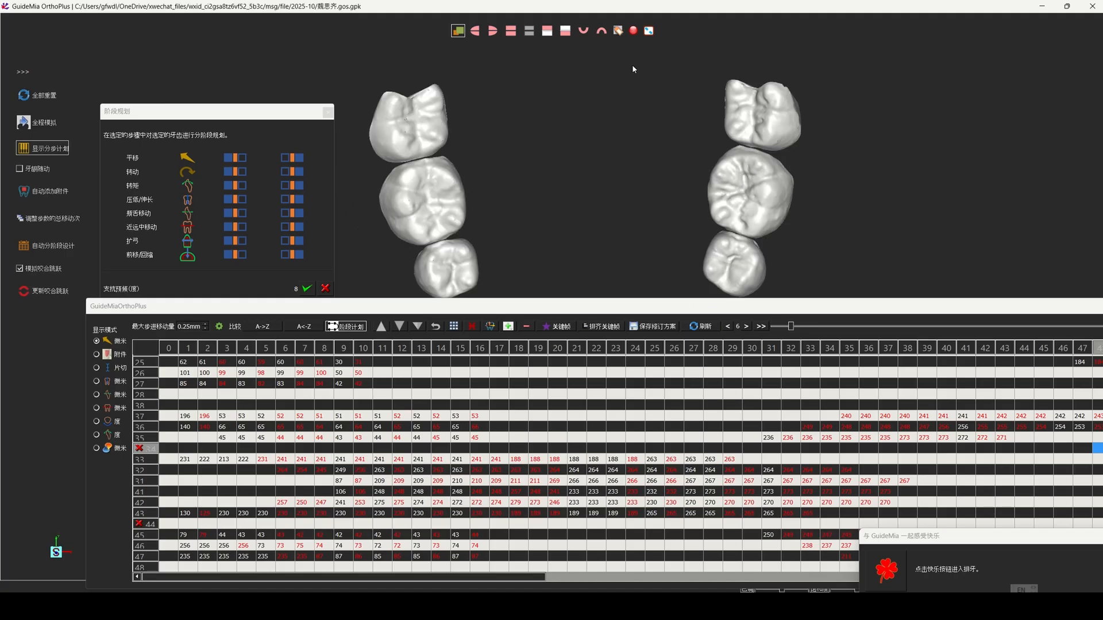
scroll(625, 138, down, 1)
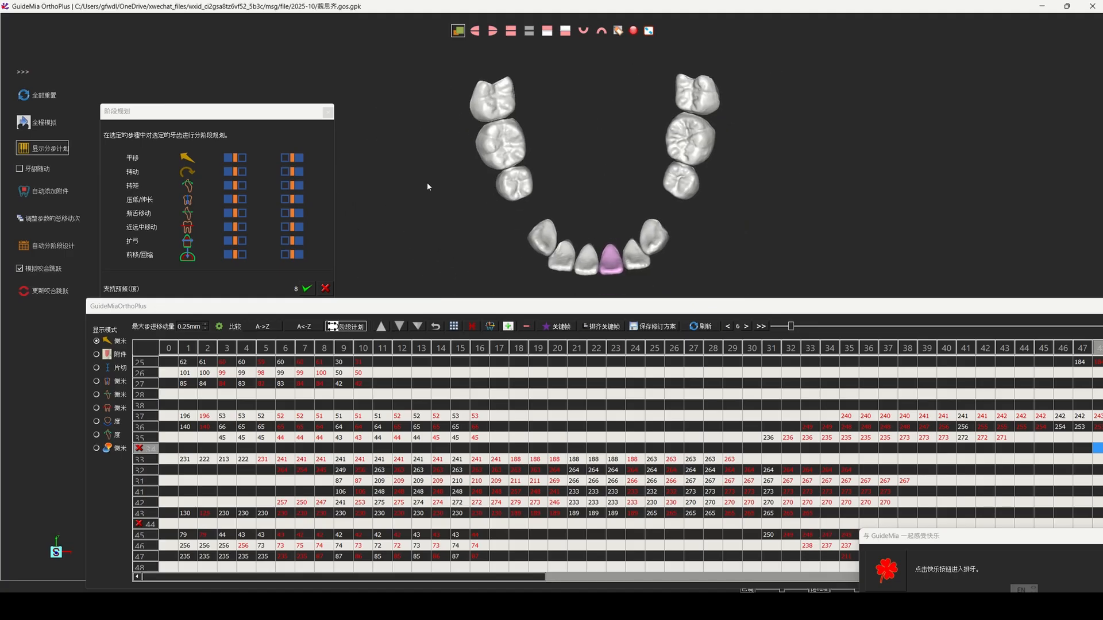
Step: Reopen the staging plan table for the full simulation and show the teeth in a single view
click(52, 128)
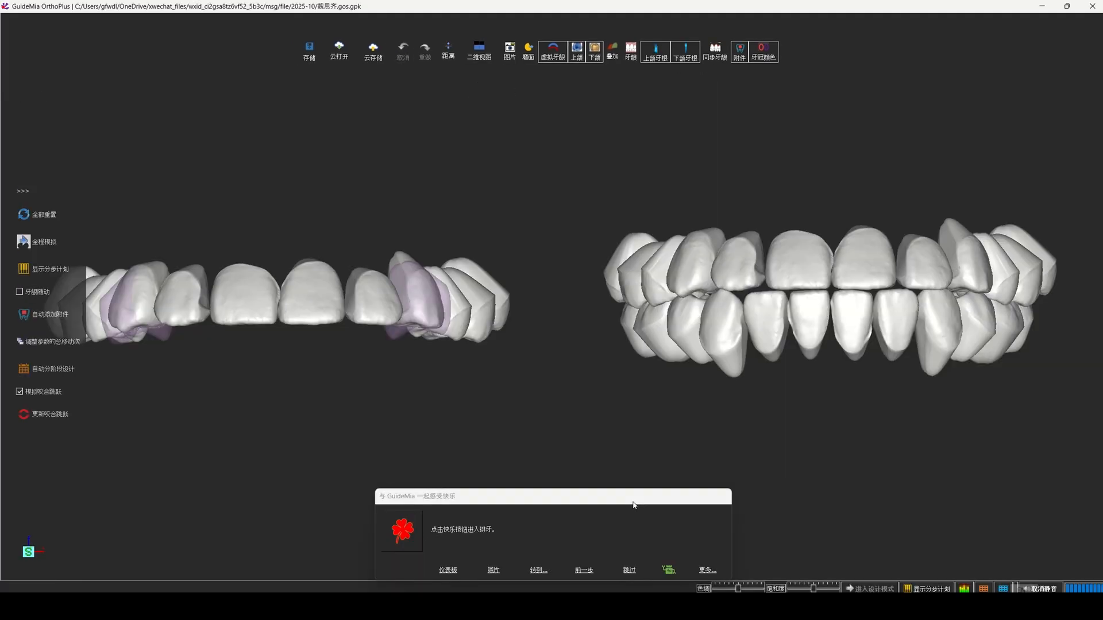
click(924, 587)
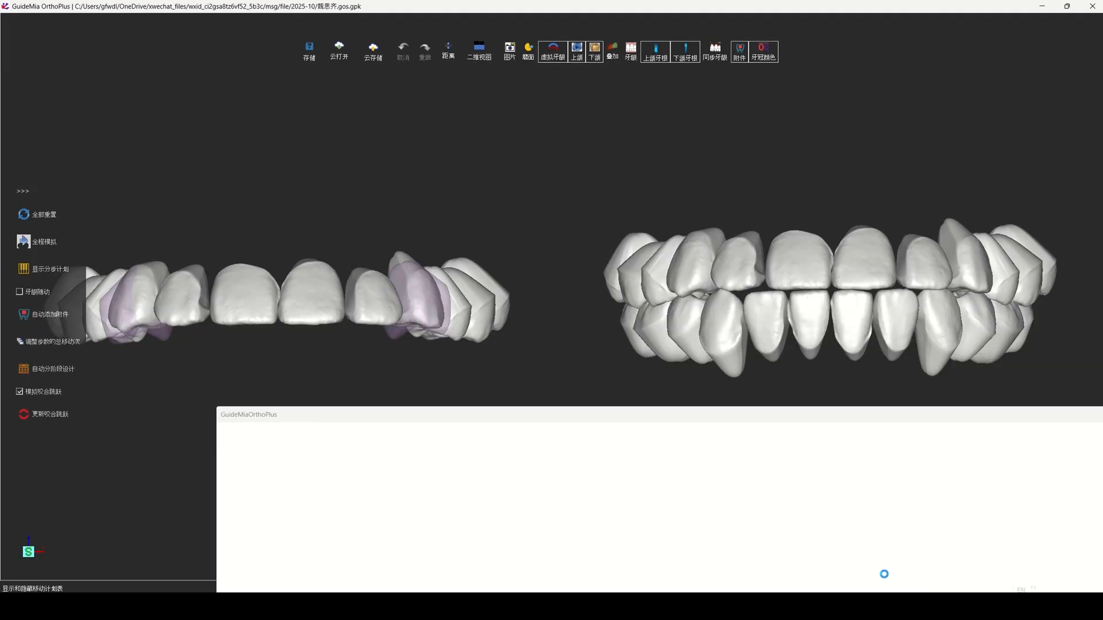
drag(632, 410, 486, 398)
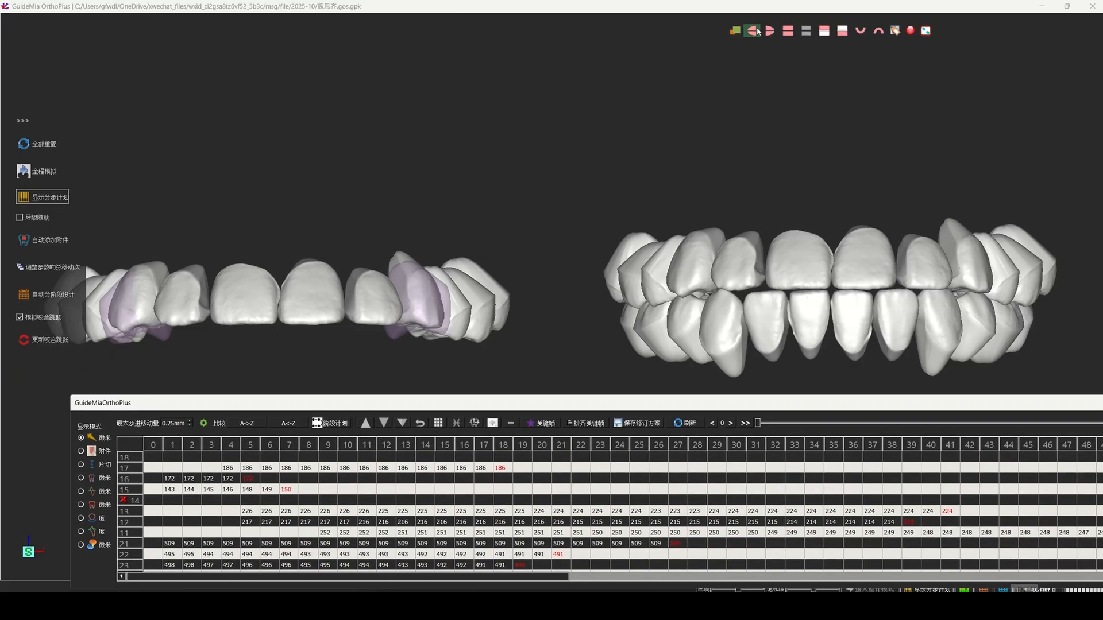
click(738, 32)
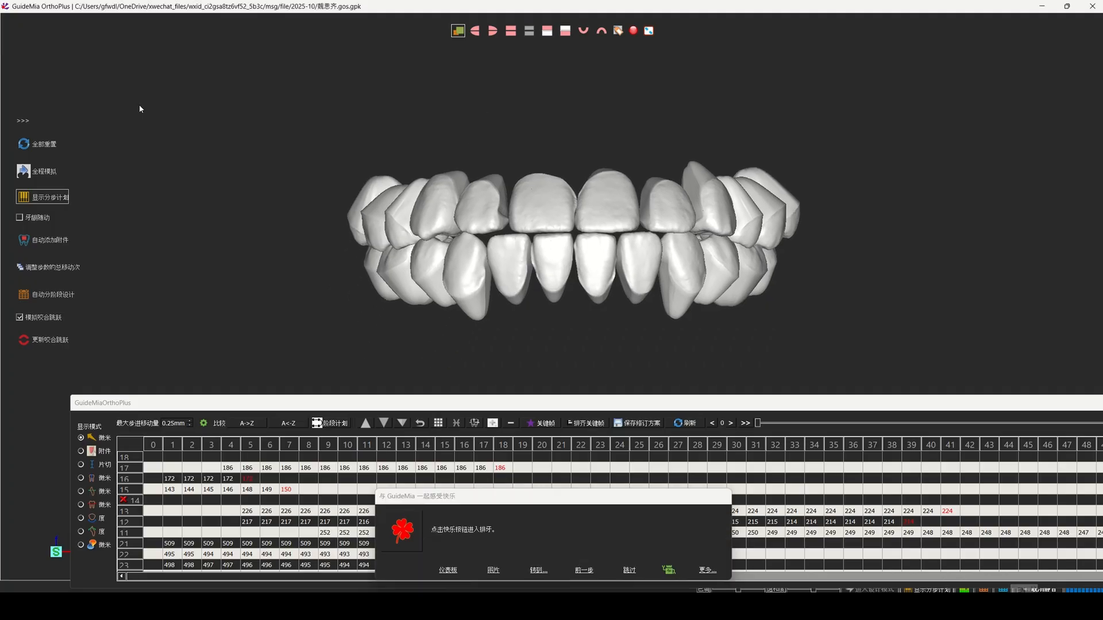
Step: Reset the whole staging plan, declining to have GuideMia plan the movement order
click(48, 144)
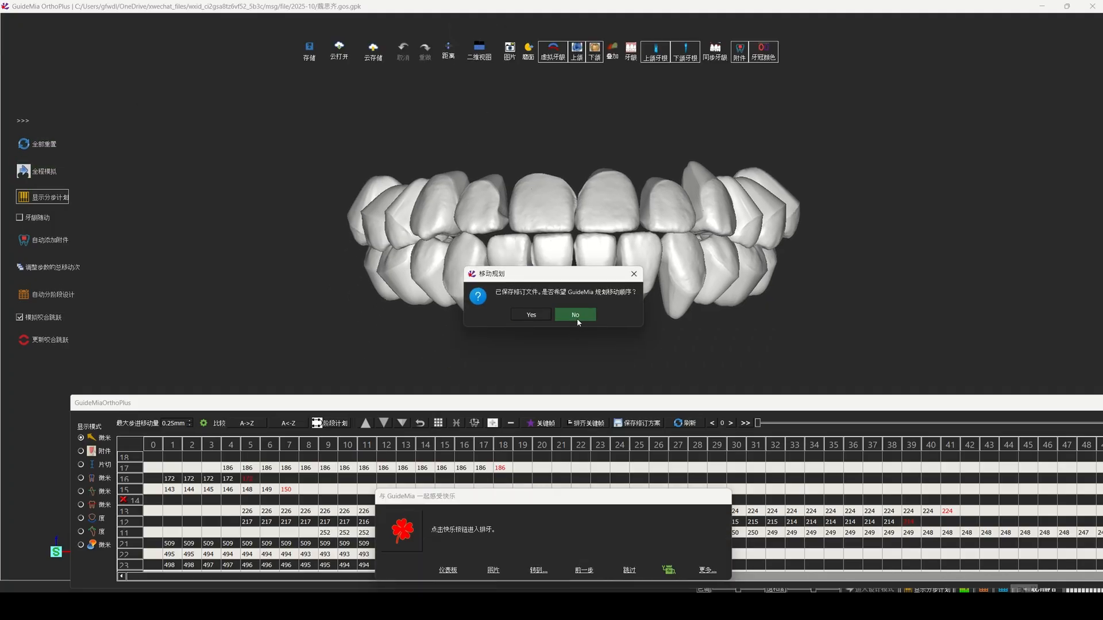
click(577, 317)
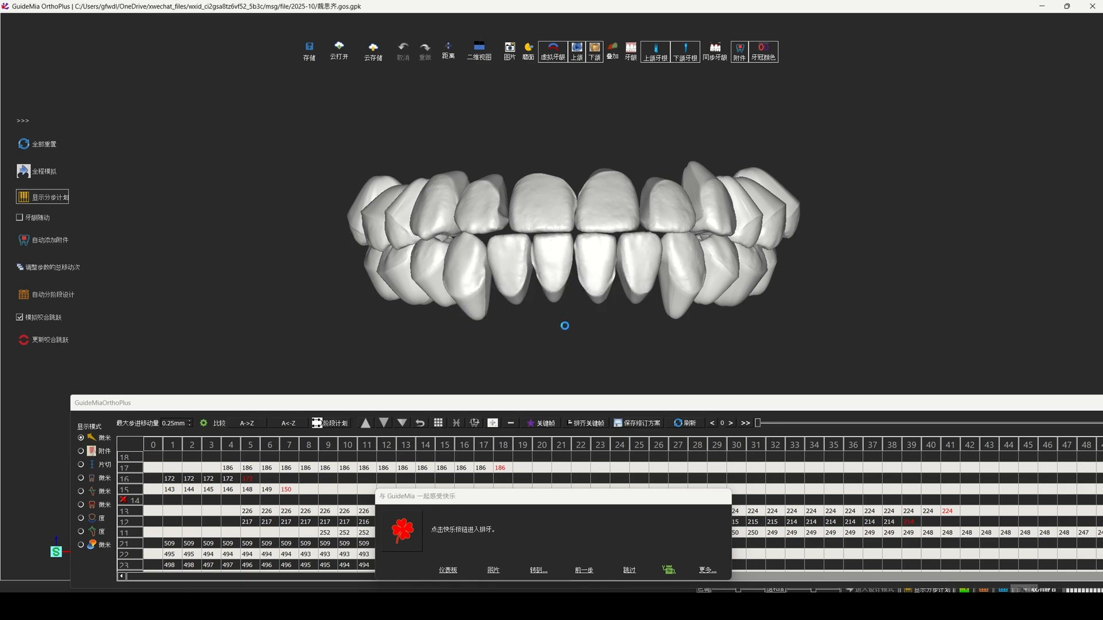
drag(551, 343, 563, 296)
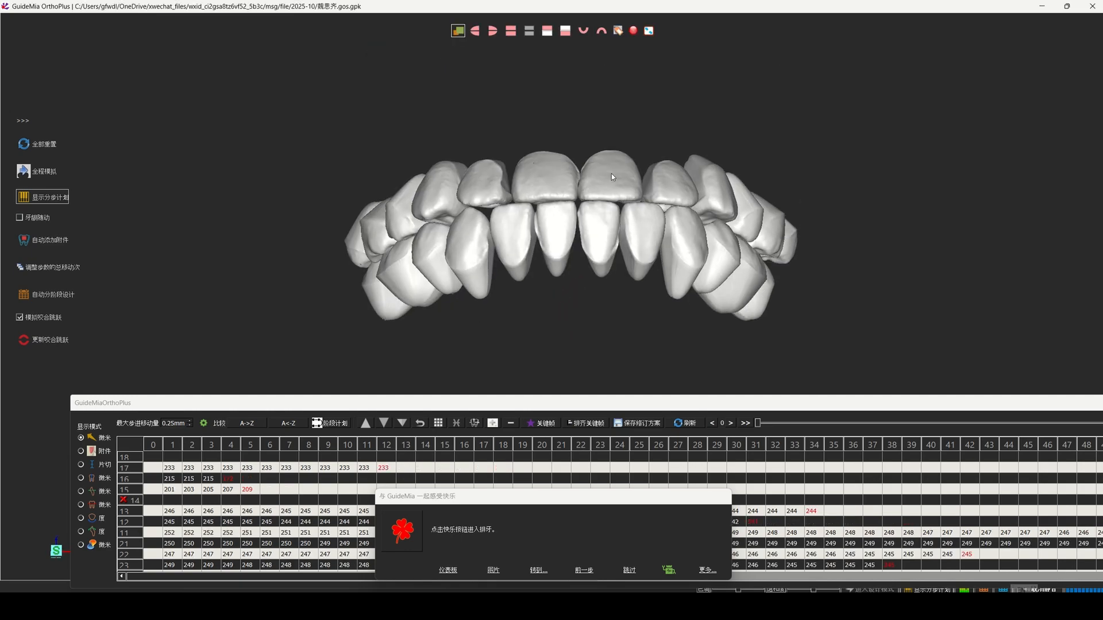
Step: Show only the upper arch from the occlusal side and move the assistant window clear of the staging table
mouse_move(690, 5)
click(602, 31)
right_drag(519, 343, 518, 359)
middle_drag(519, 360, 533, 265)
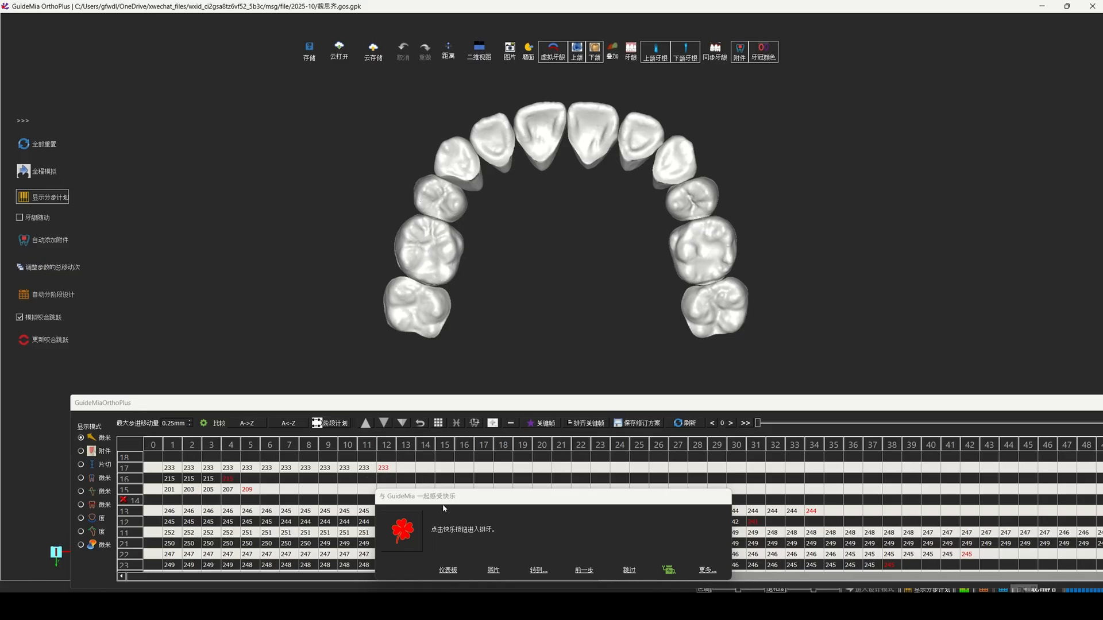
drag(453, 502, 936, 542)
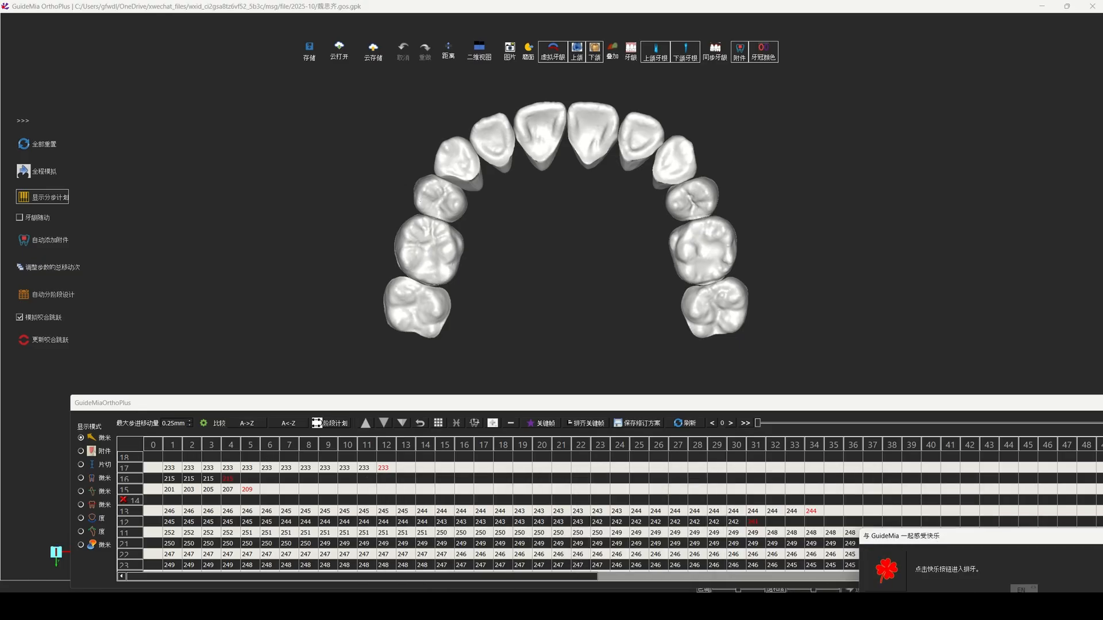
Step: Apply stage planning with 8 degrees of distal anchorage preparation to teeth 15–17 and 25–27 from stage 1
drag(168, 490, 172, 470)
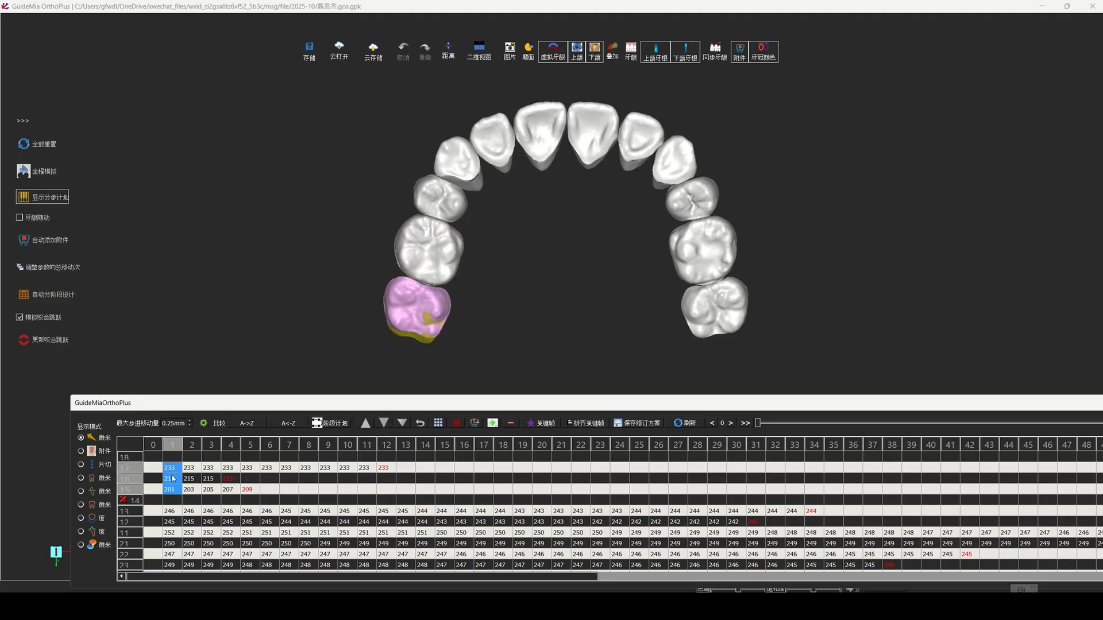
scroll(172, 478, down, 3)
drag(170, 513, 171, 490)
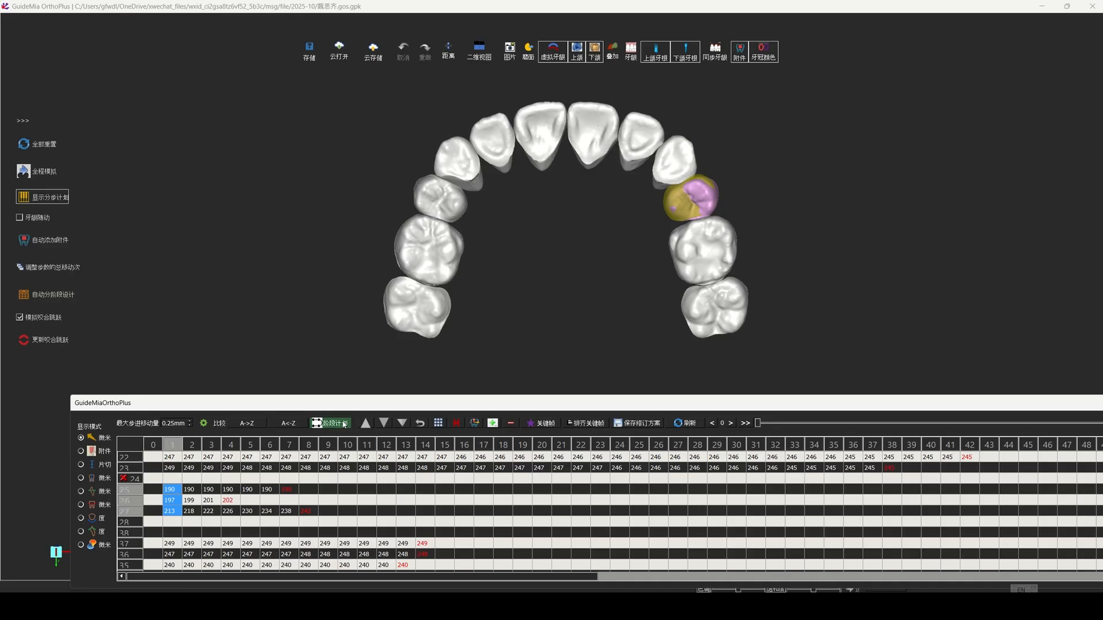
click(344, 425)
drag(740, 540, 804, 546)
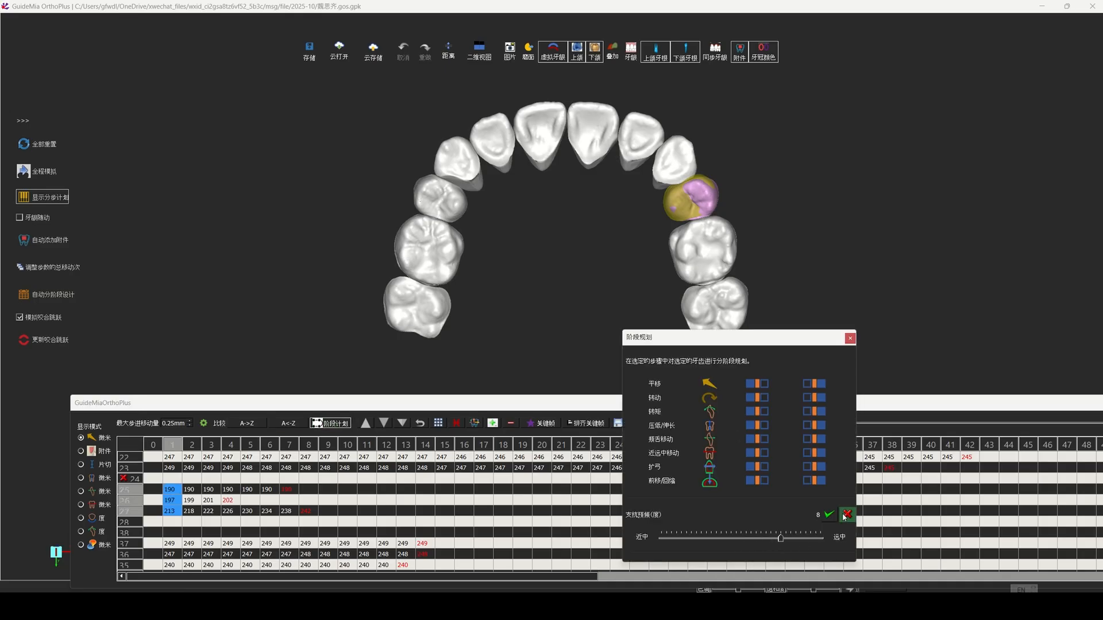
click(828, 515)
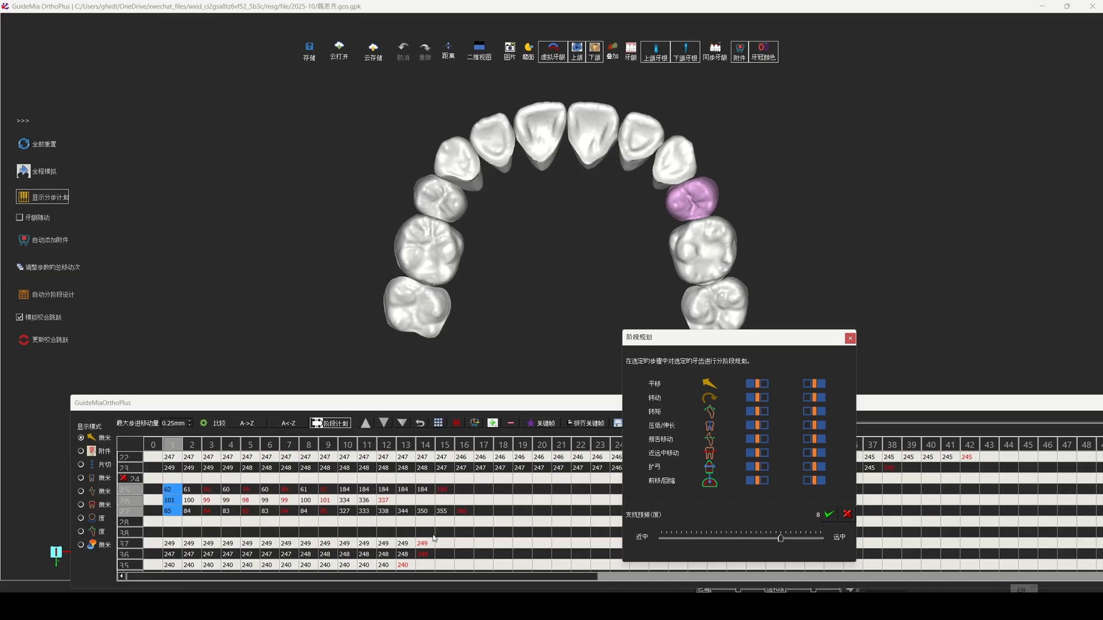
Step: Adjust the movement of upper posterior teeth 15–17, 26 and 27 at stage 11
scroll(400, 531, up, 3)
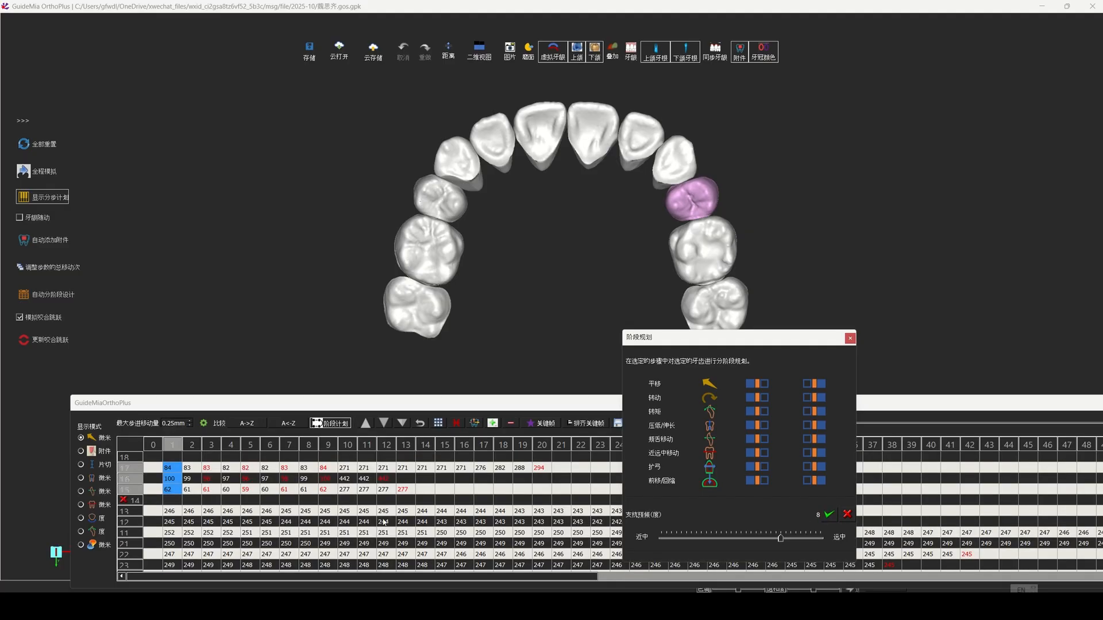
click(366, 469)
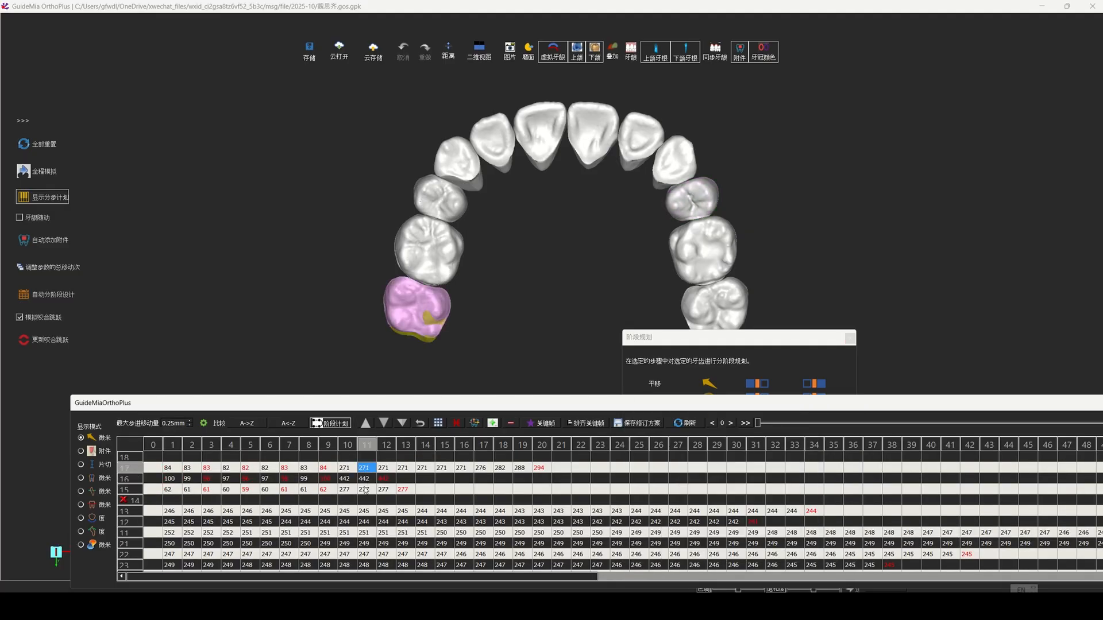
click(365, 480)
click(365, 489)
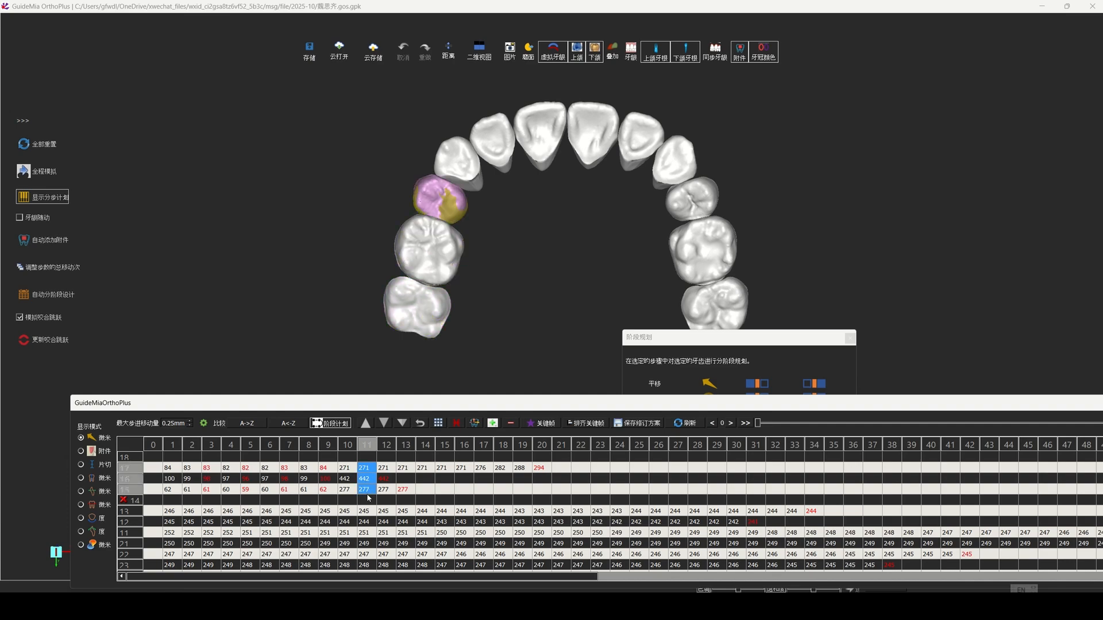
scroll(388, 526, down, 2)
click(363, 532)
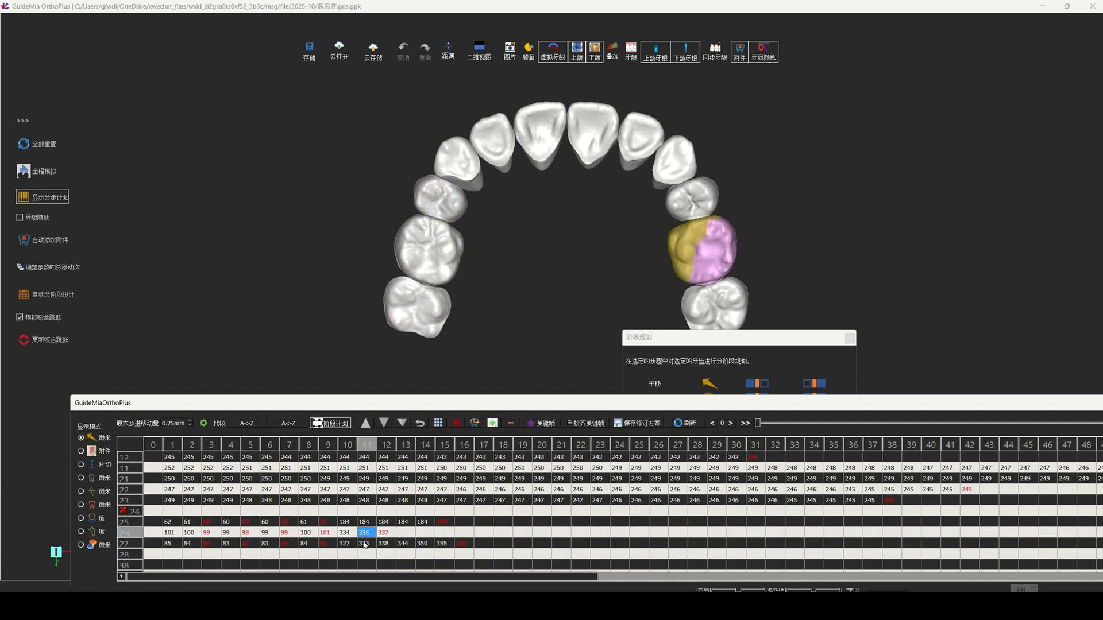
click(363, 544)
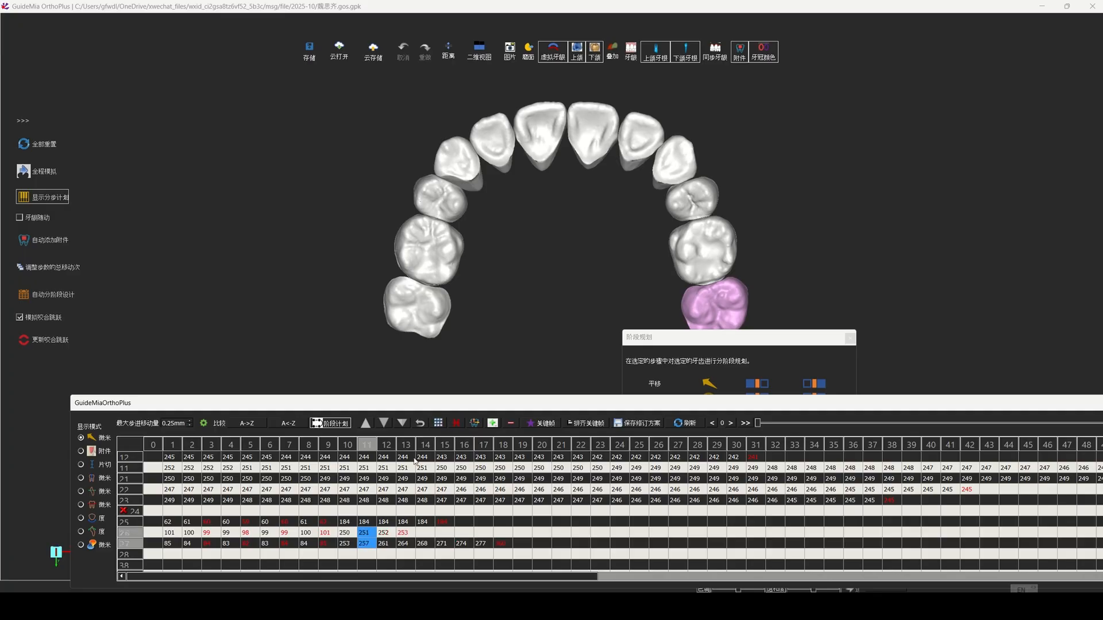
Step: Set keyframes at stage 12 for teeth 15–17 and at stage 11 for teeth 25–27
scroll(383, 537, up, 2)
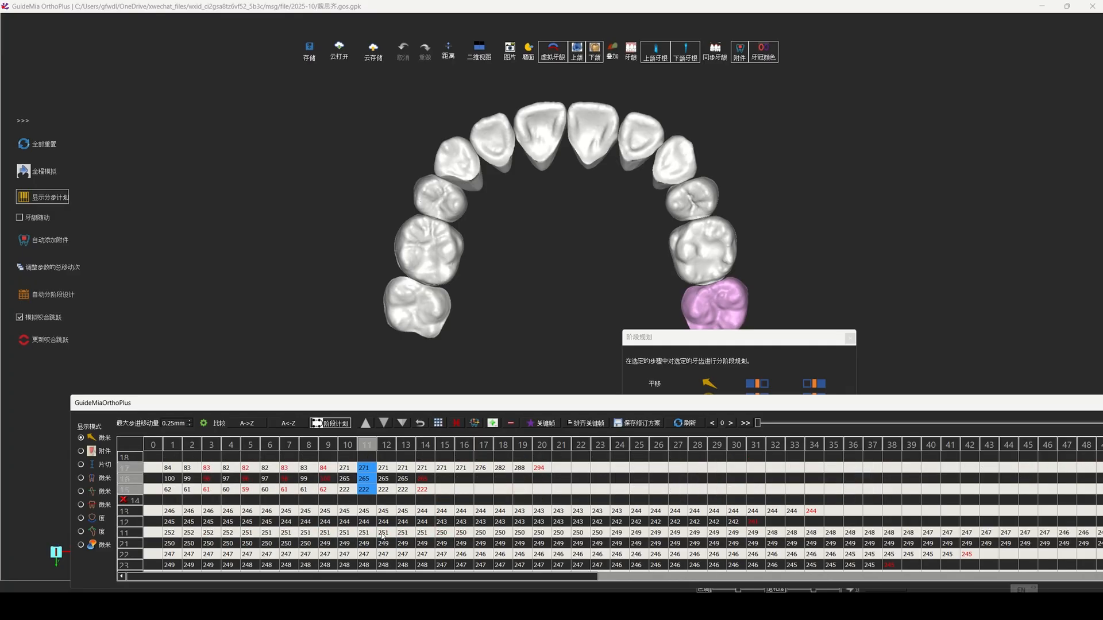
click(384, 471)
ctrl+click(383, 480)
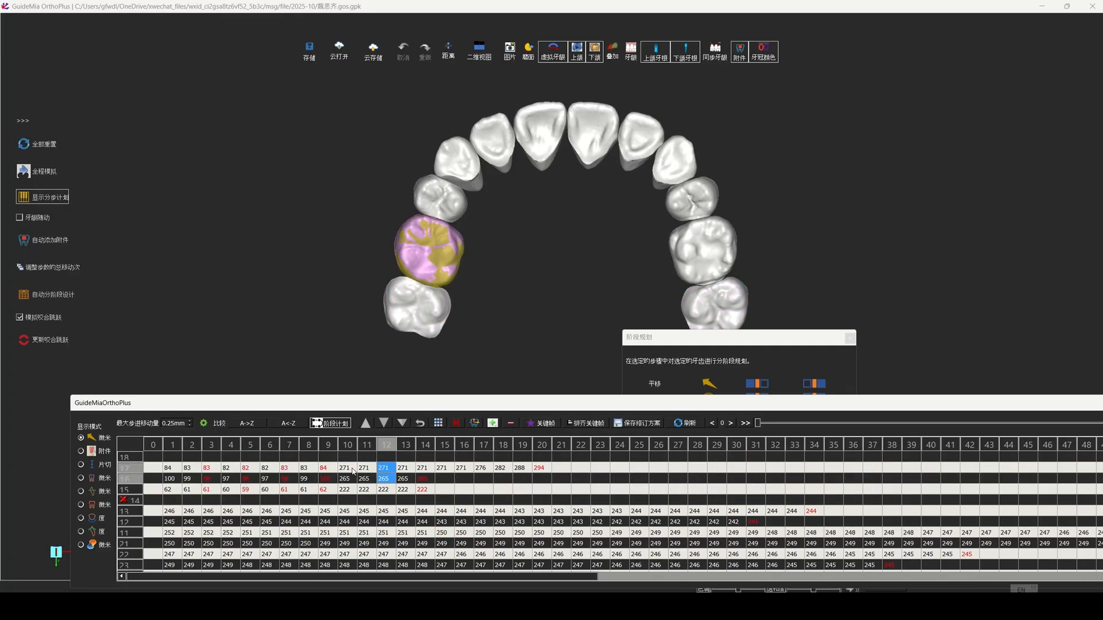
ctrl+click(386, 489)
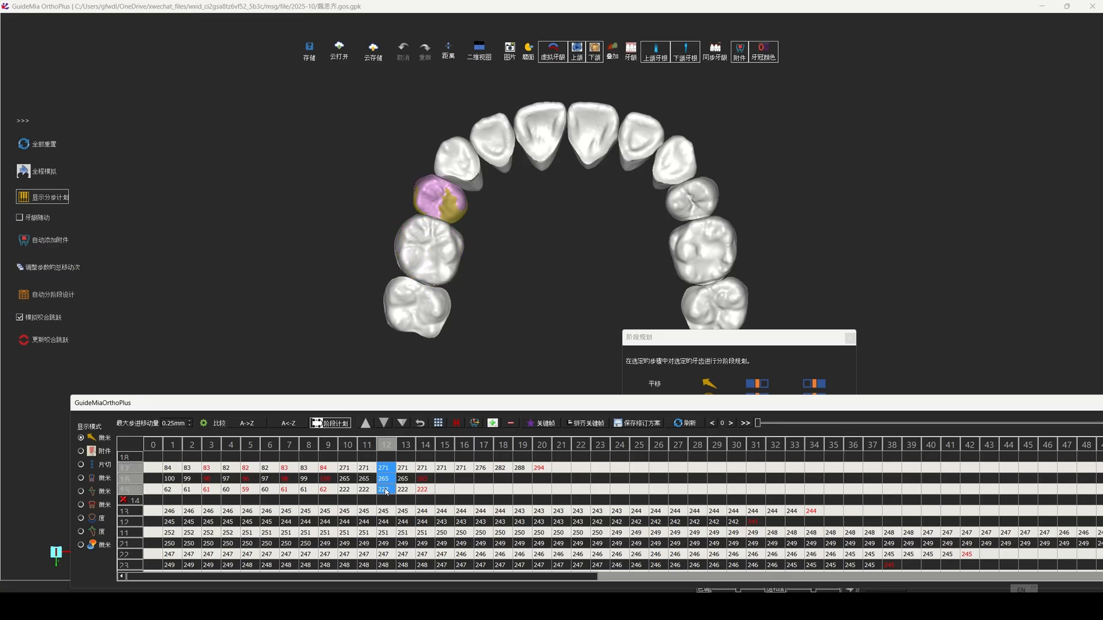
scroll(386, 500, down, 2)
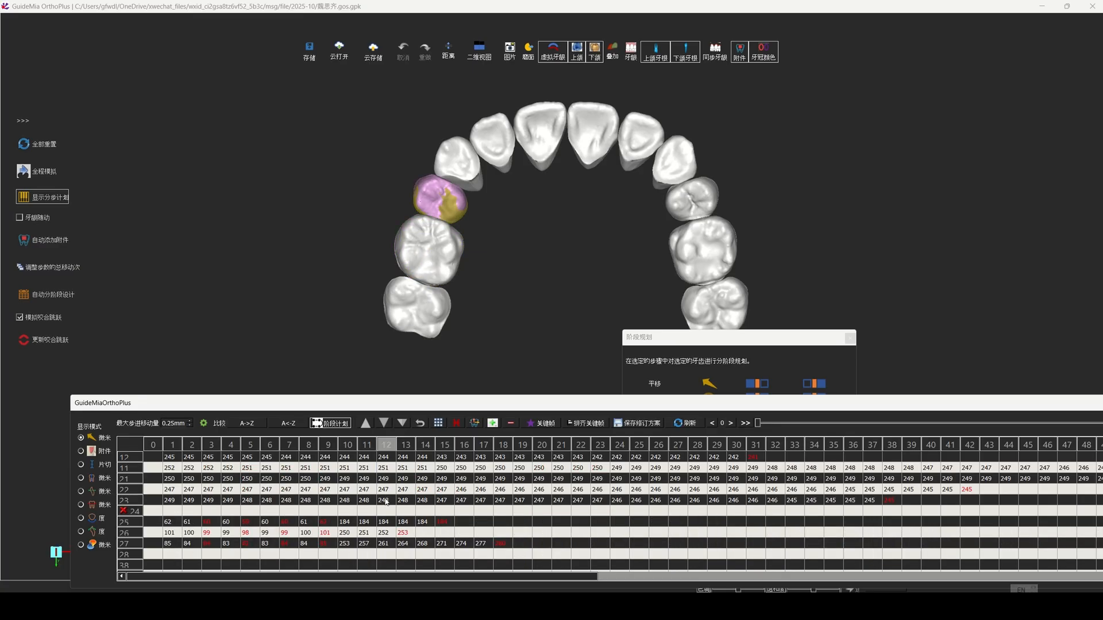
click(365, 523)
ctrl+click(364, 534)
ctrl+click(366, 544)
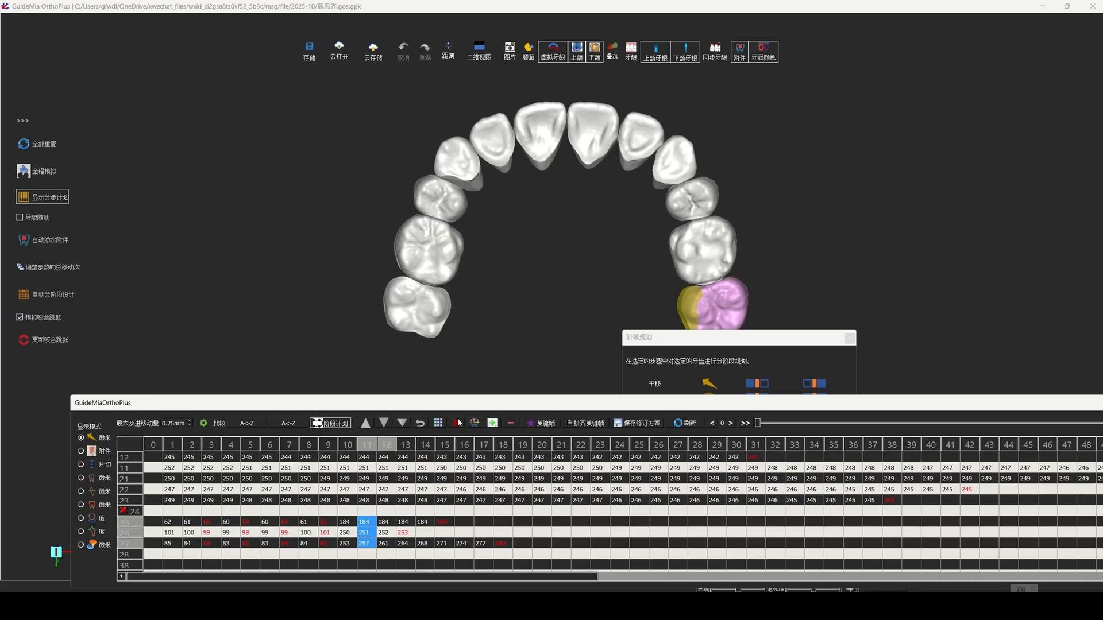
drag(668, 338, 147, 112)
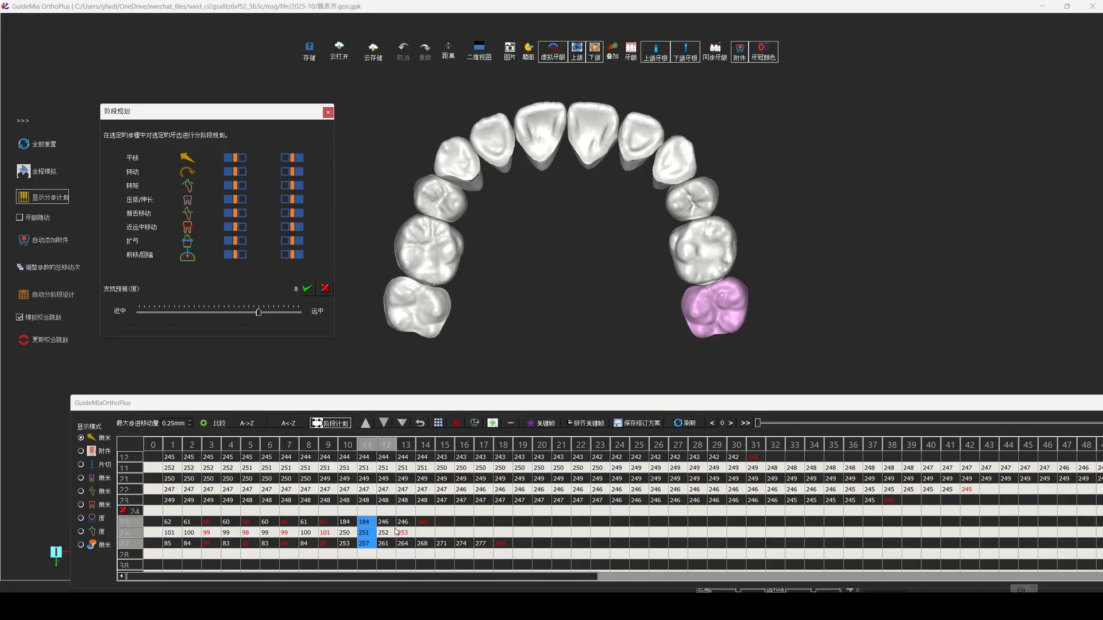
Step: Delay the upper incisors so teeth 12 and 22 start at stage 4 and teeth 11 and 21 at stage 7
scroll(396, 531, up, 1)
scroll(397, 530, down, 1)
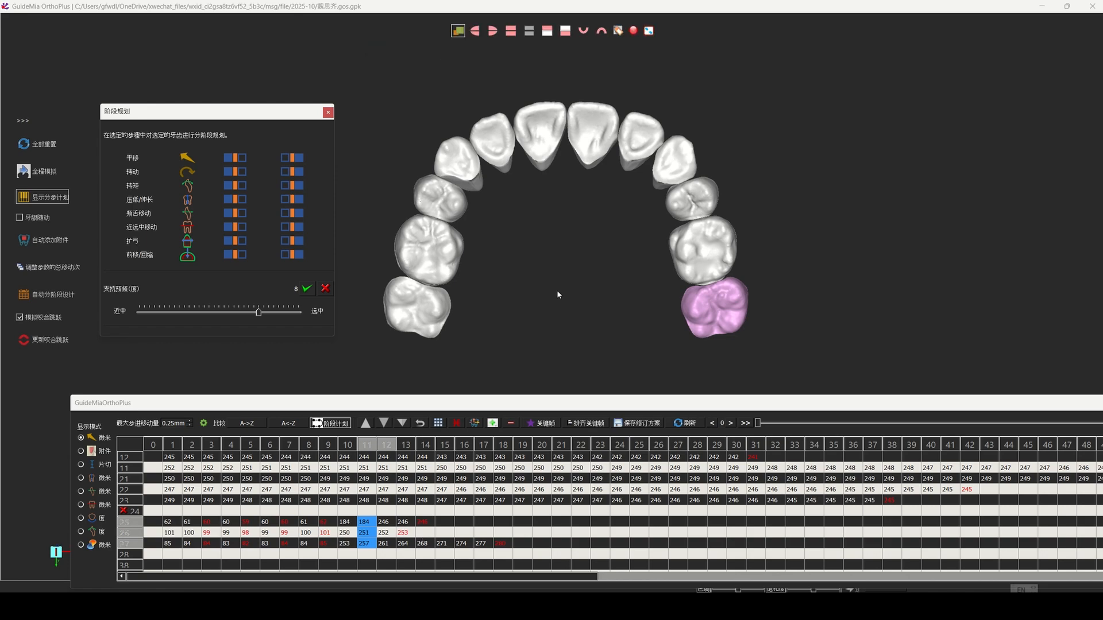
scroll(173, 488, up, 1)
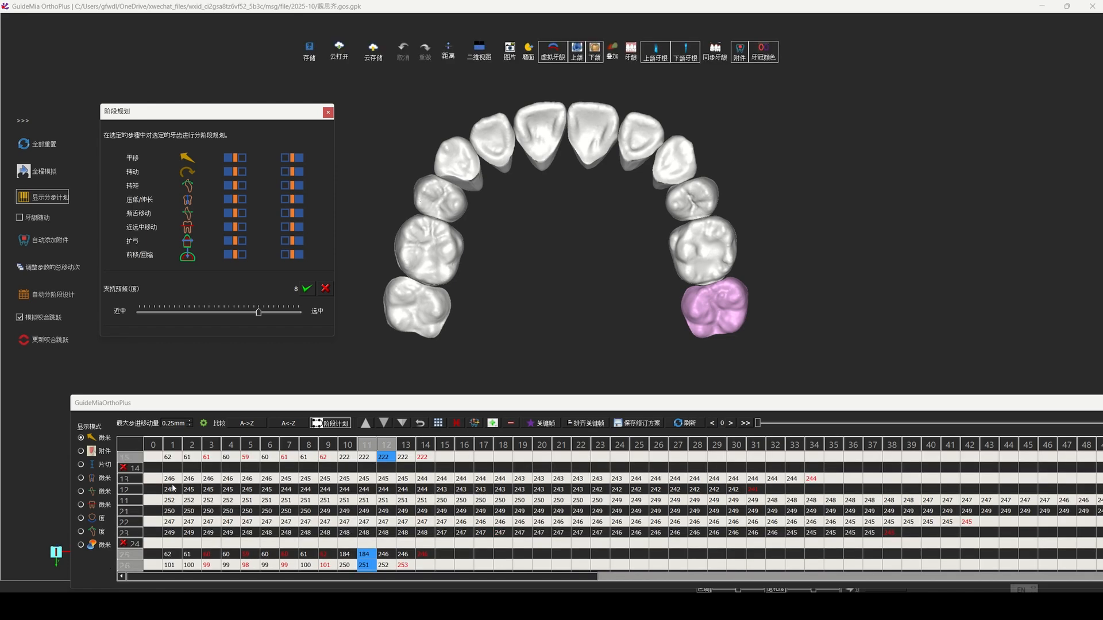
click(171, 479)
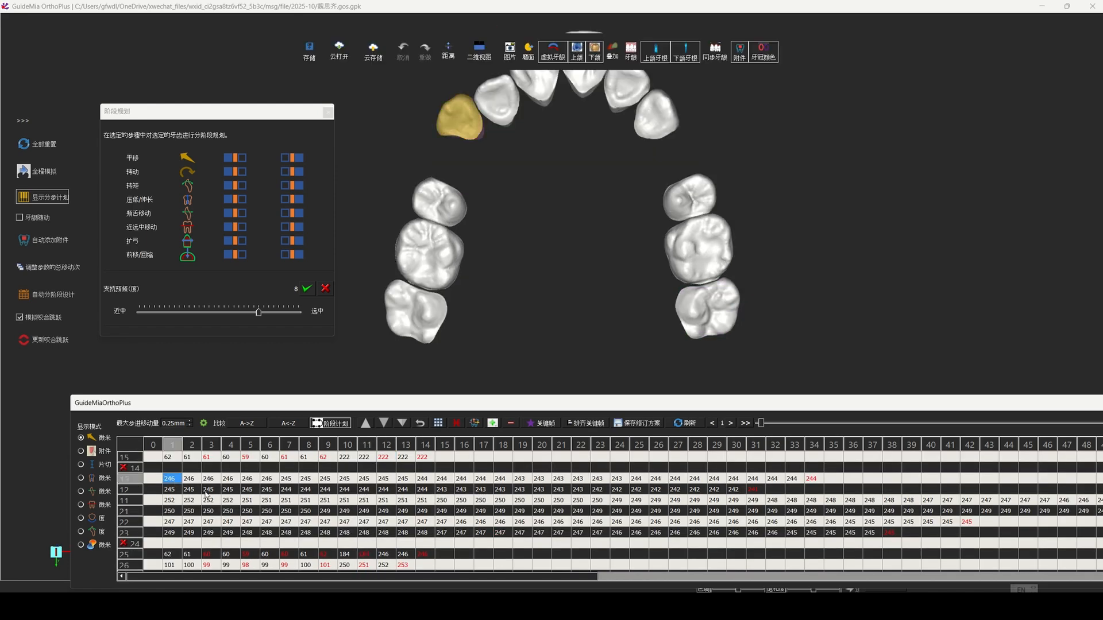
click(175, 492)
drag(170, 522, 206, 493)
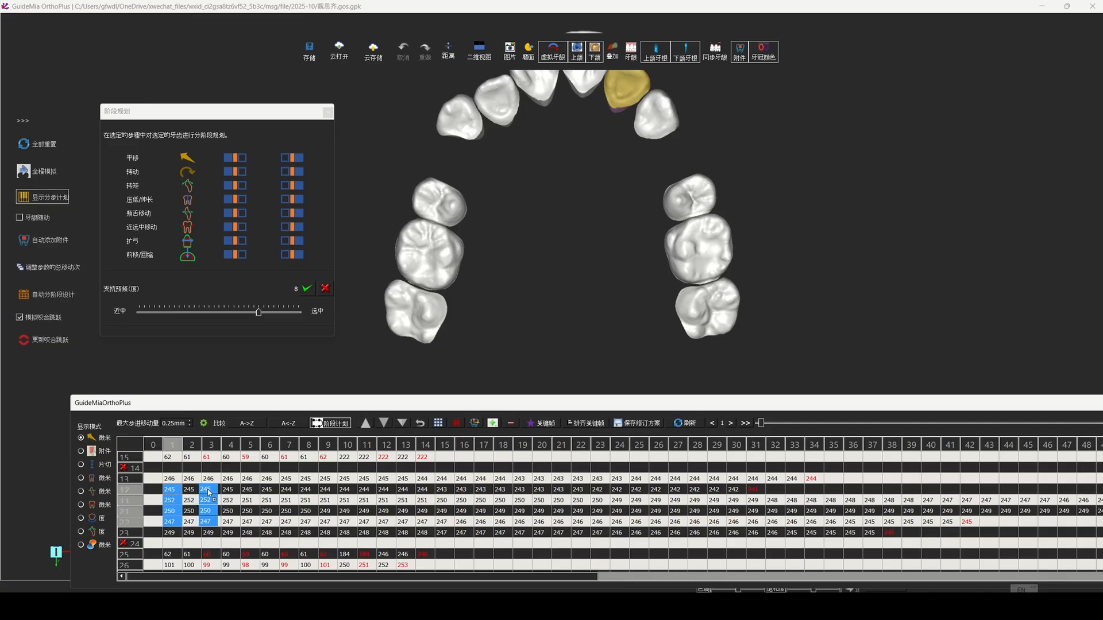
drag(209, 493, 296, 508)
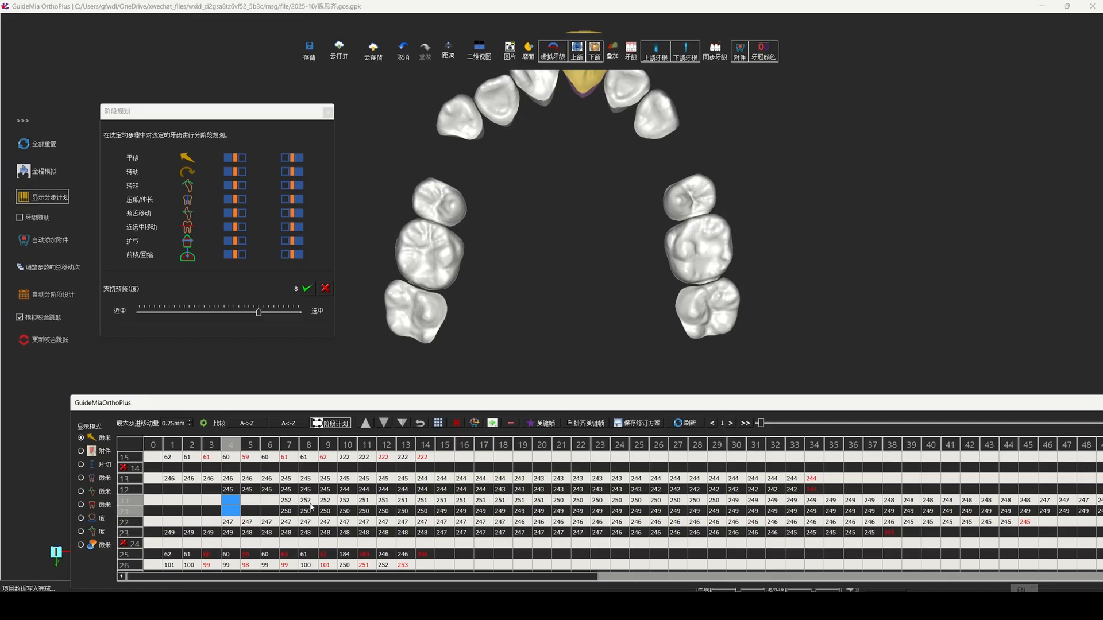
Step: Adjust the rotation staging of upper anterior teeth 13–23 at stage 10
click(313, 501)
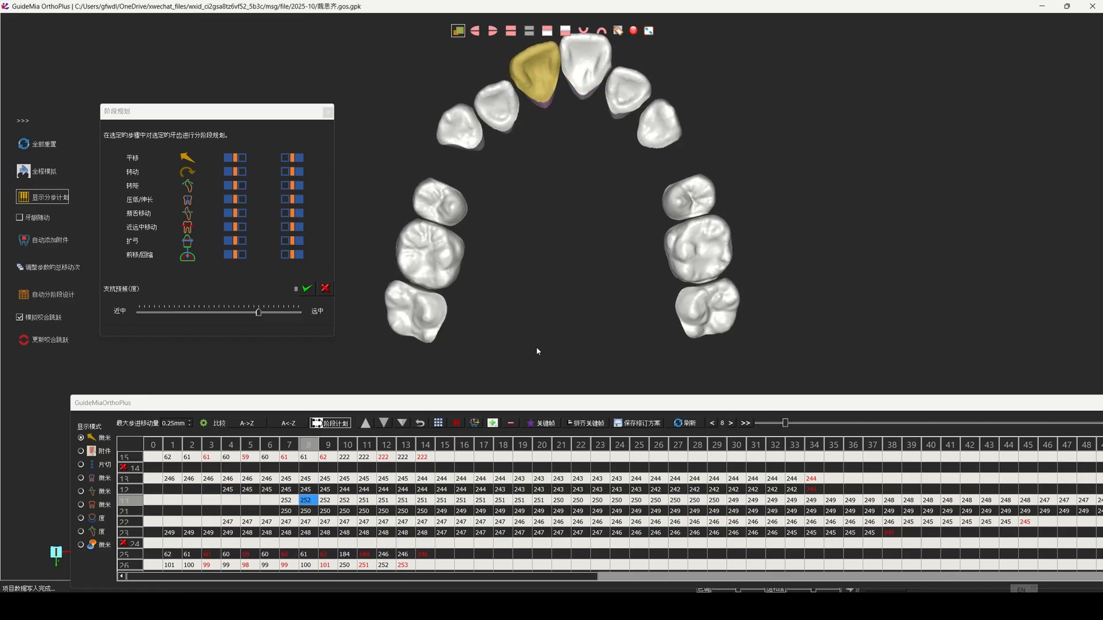
click(362, 501)
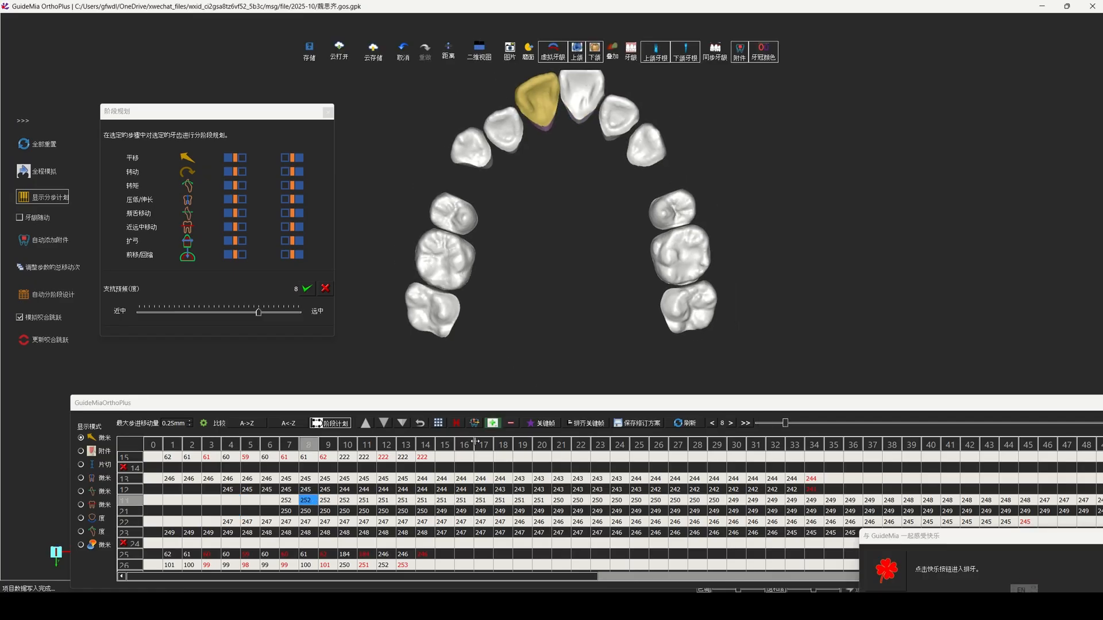
click(343, 501)
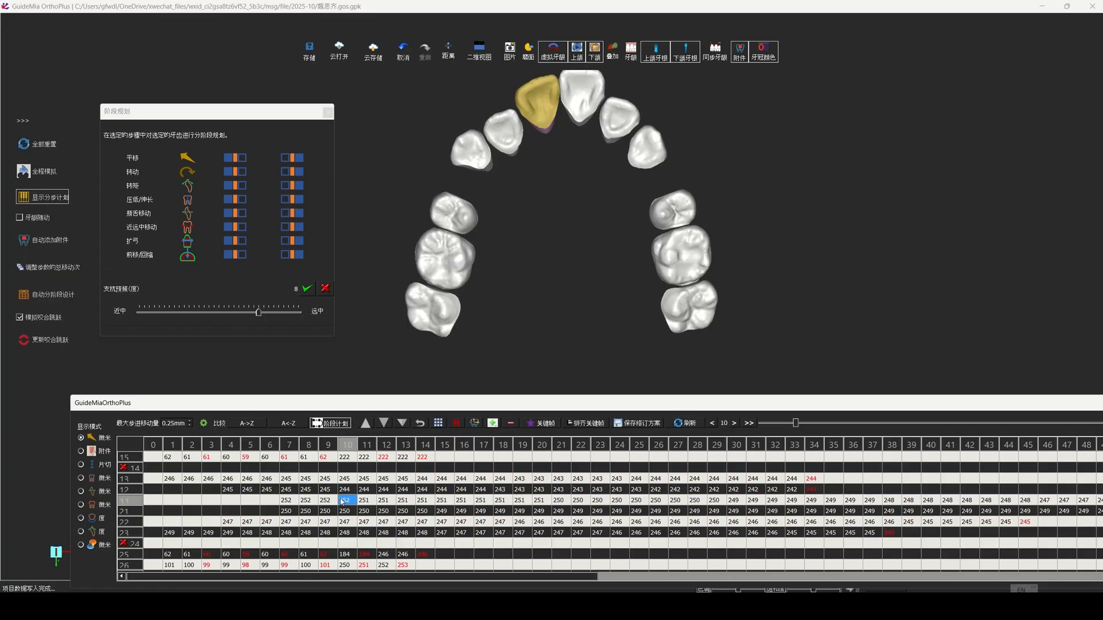
right_drag(591, 259, 573, 276)
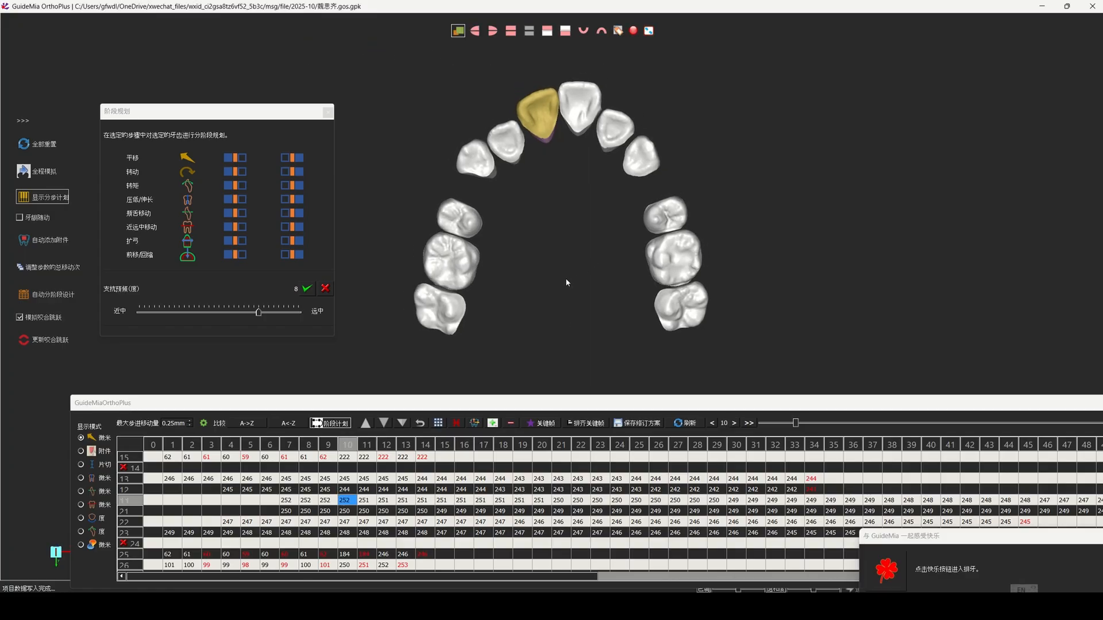
click(345, 479)
shift+click(343, 532)
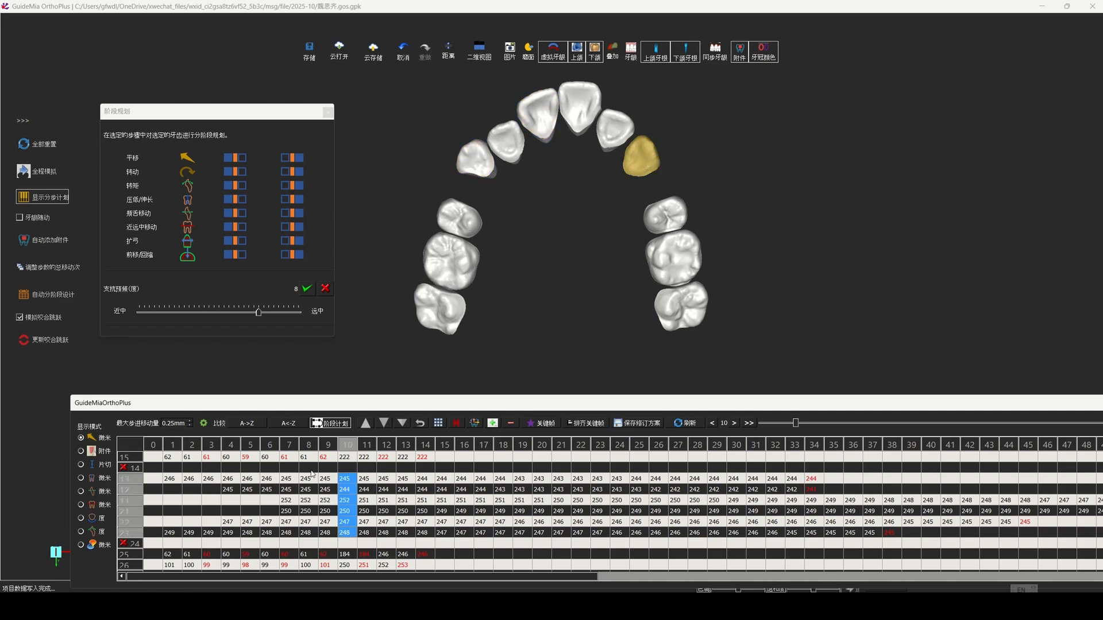
click(235, 171)
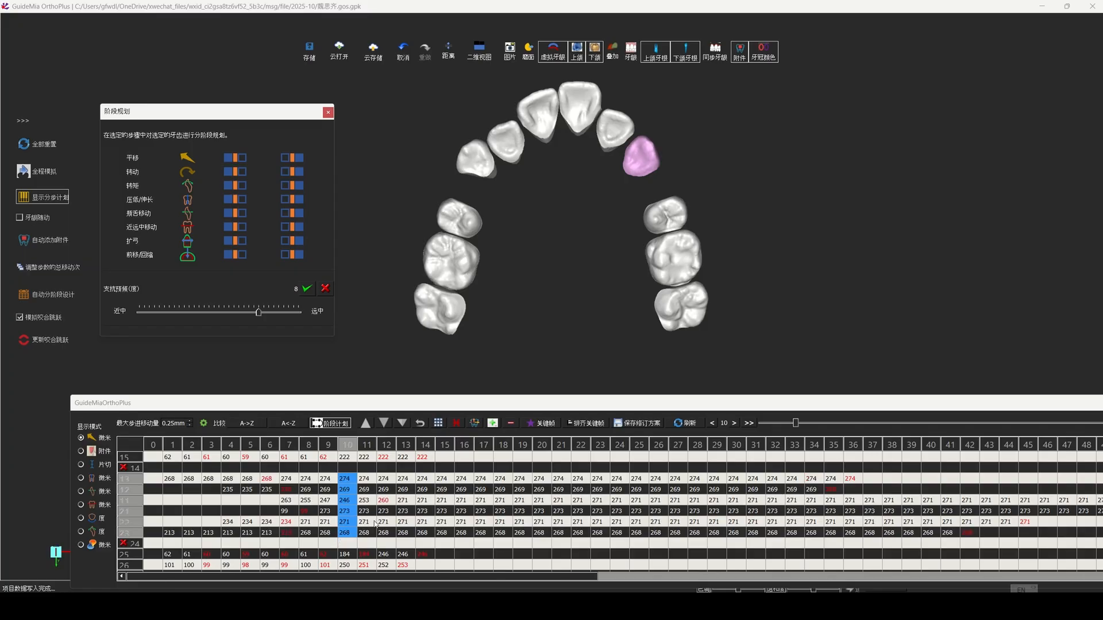
Step: Set a keyframe for tooth 11 at stage 18 and apply aligned keyframes (拼齐关键帧) to teeth 13–23 at that stage
click(384, 500)
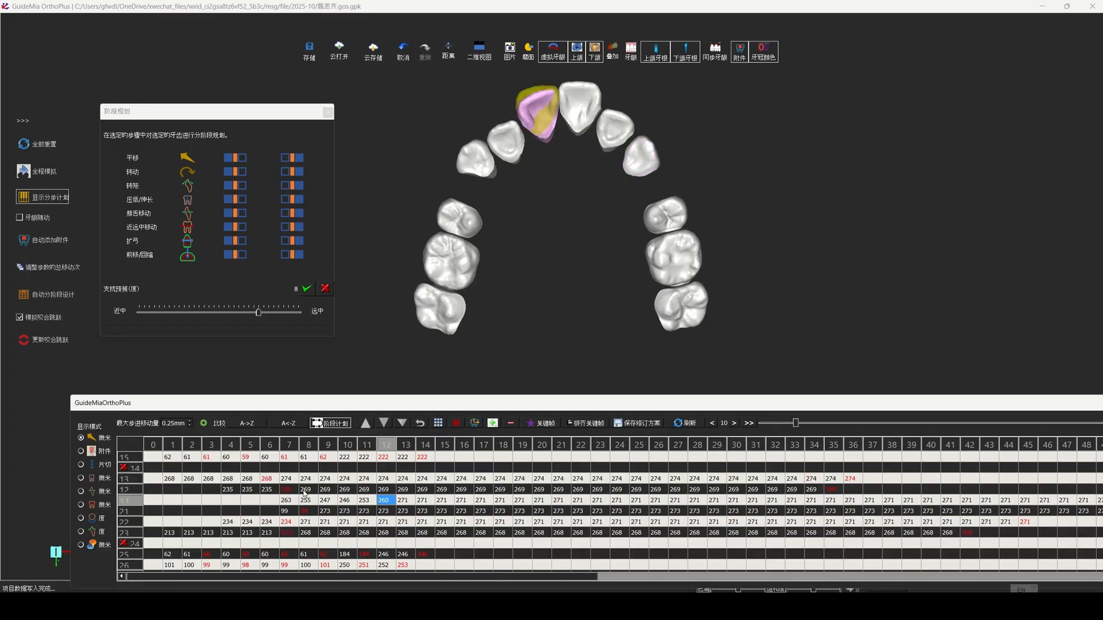
click(404, 501)
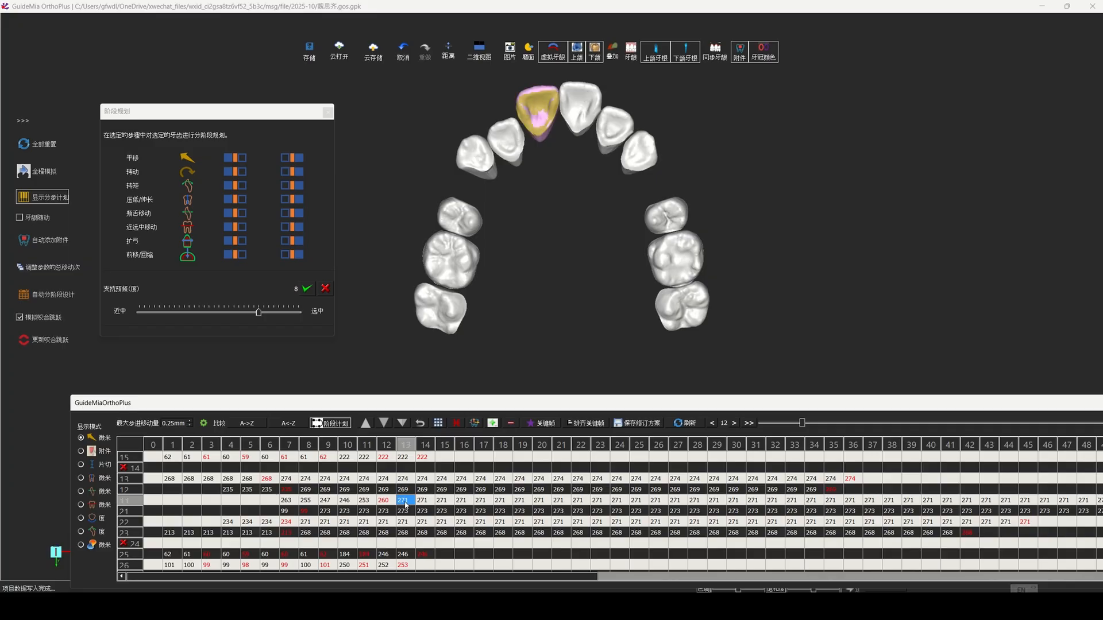
click(440, 502)
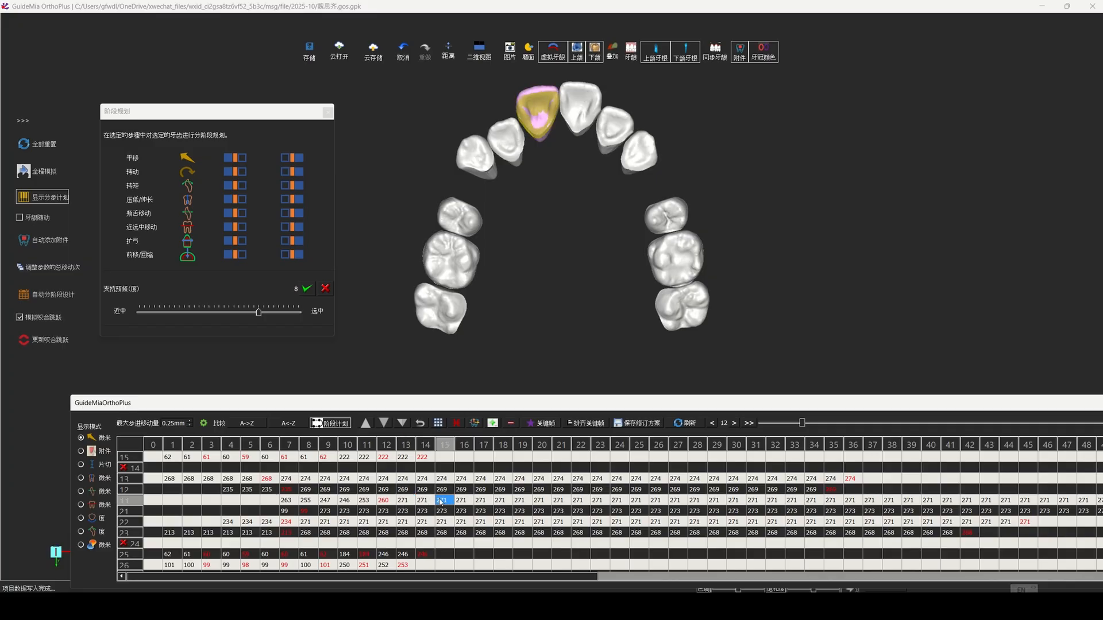
click(499, 501)
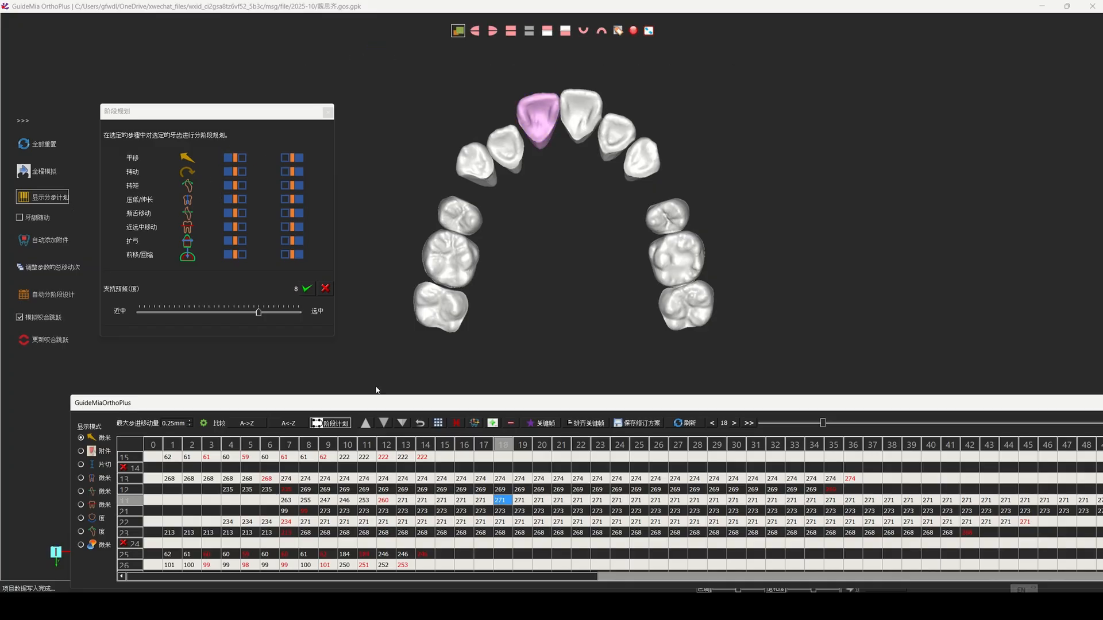
click(542, 426)
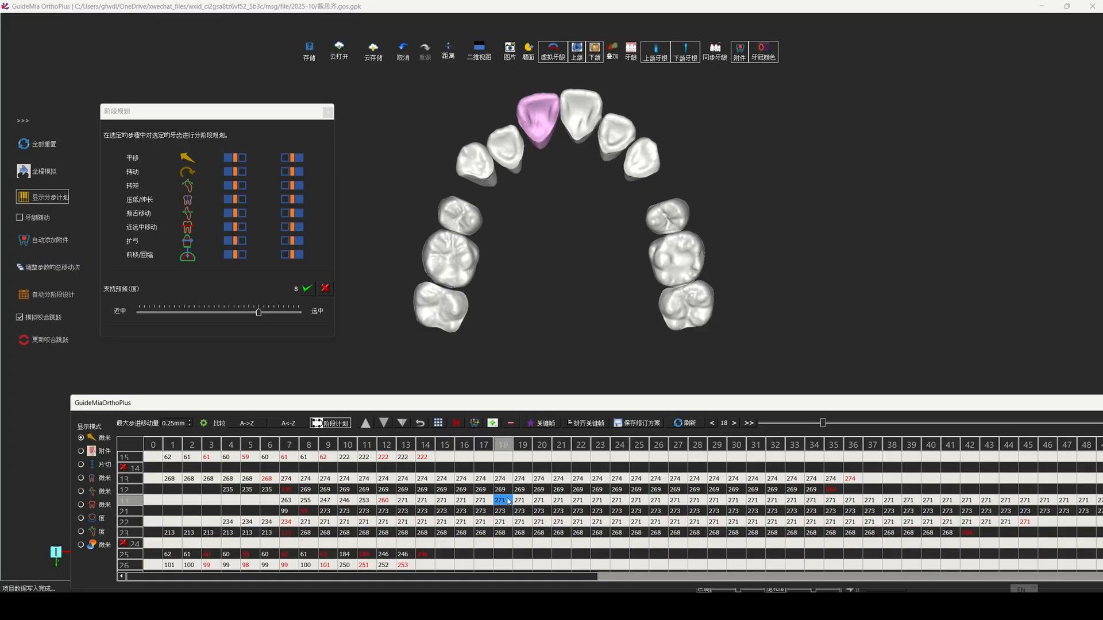
click(500, 479)
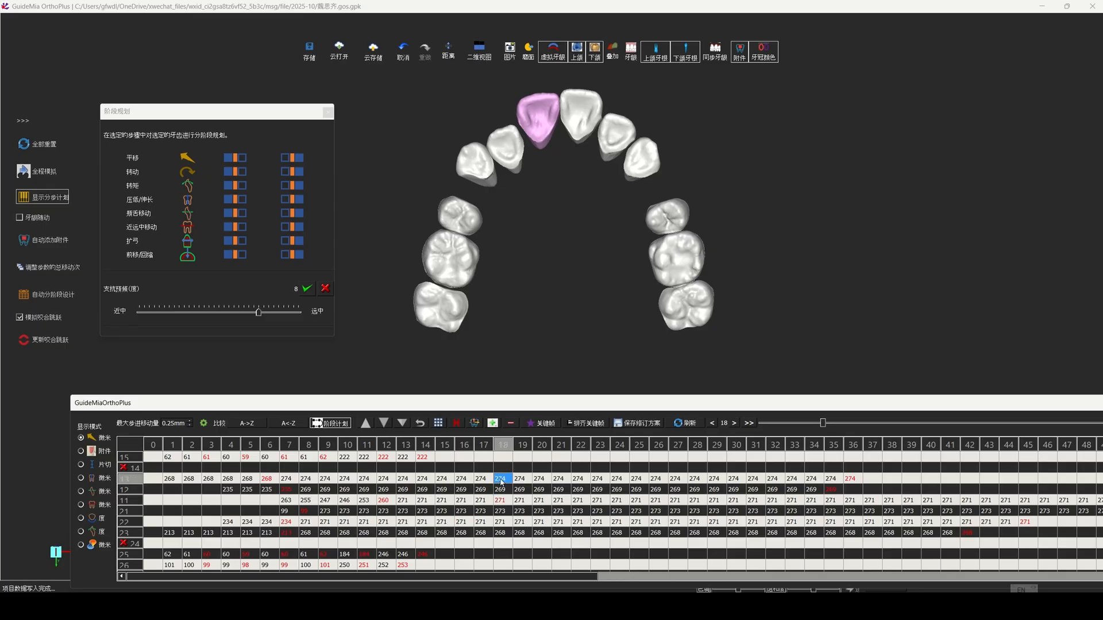
shift+click(500, 533)
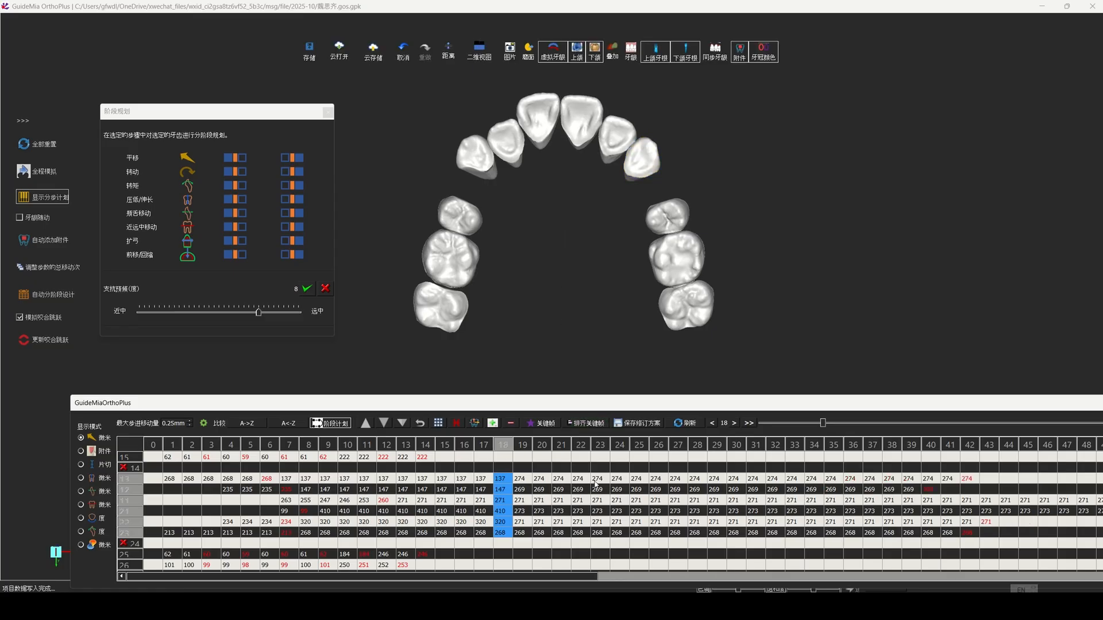
Step: Apply aligned keyframes (拼齐关键帧) to upper anterior teeth 13–23 at stage 26
click(733, 479)
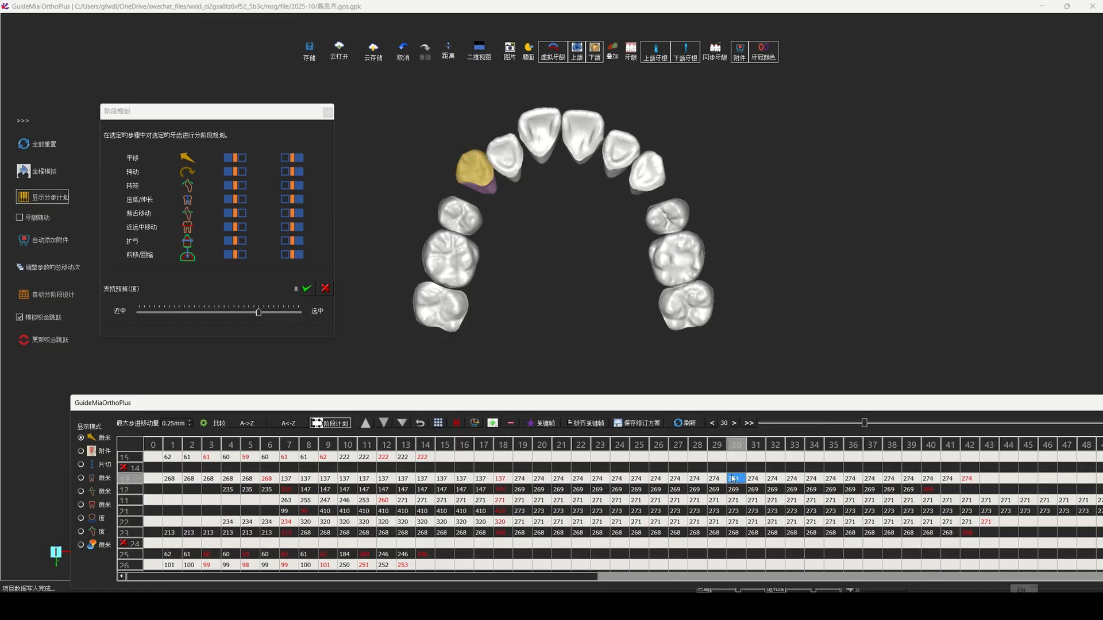
shift+click(740, 534)
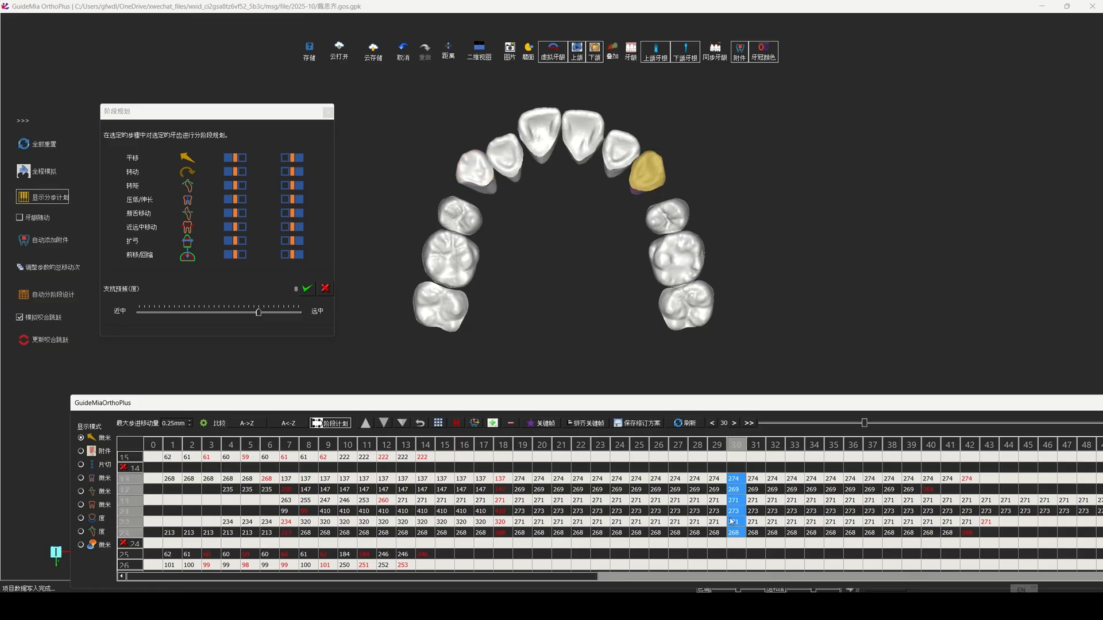
click(539, 133)
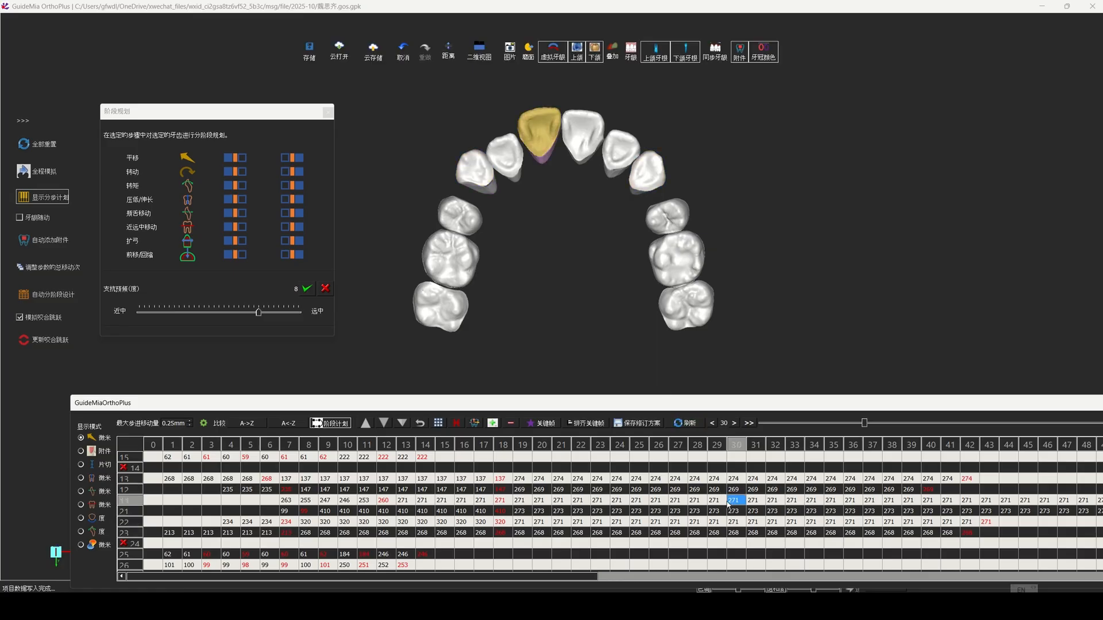
click(667, 501)
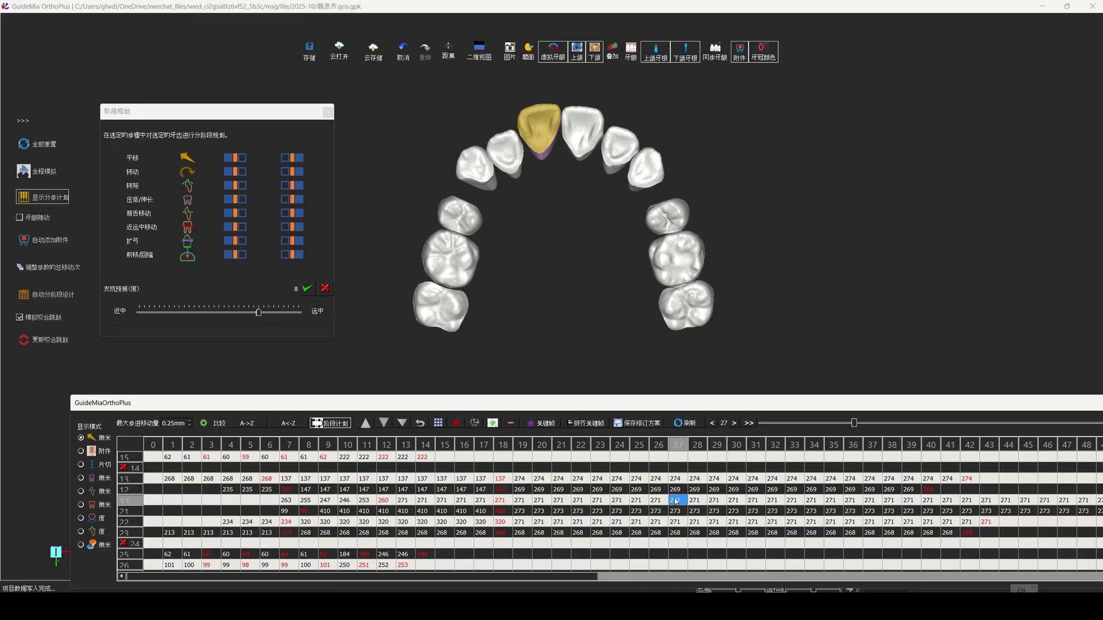
click(663, 502)
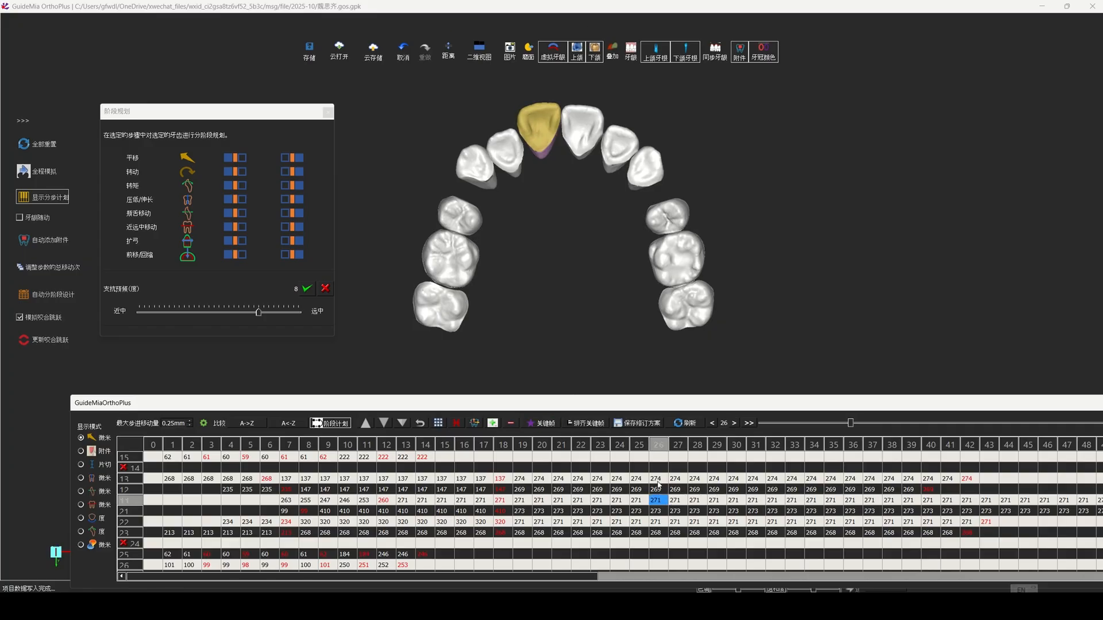
click(655, 481)
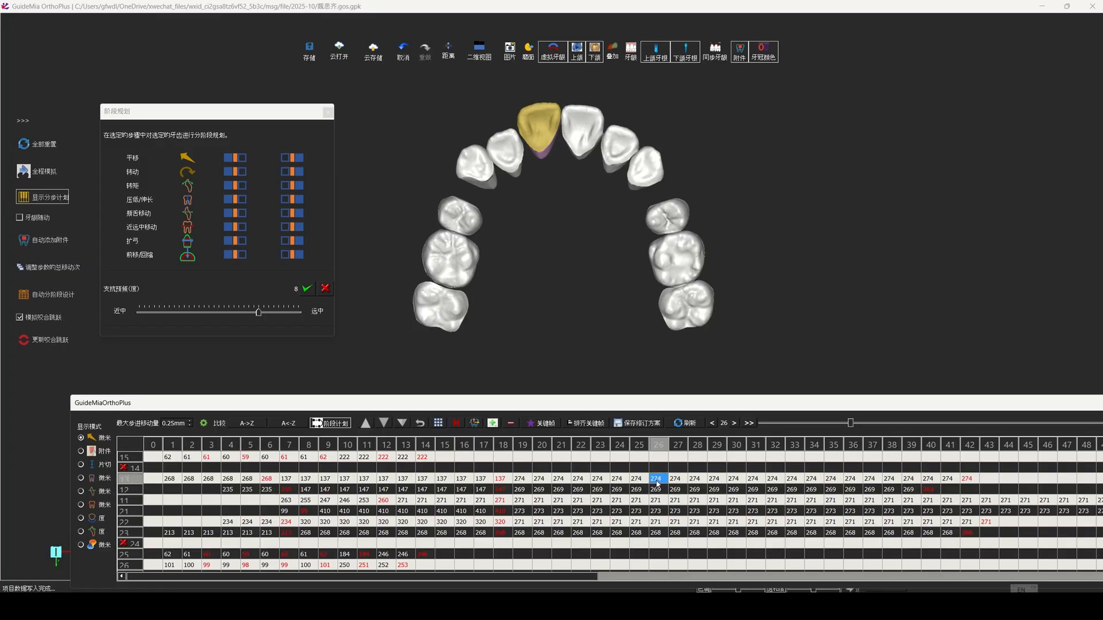
click(659, 501)
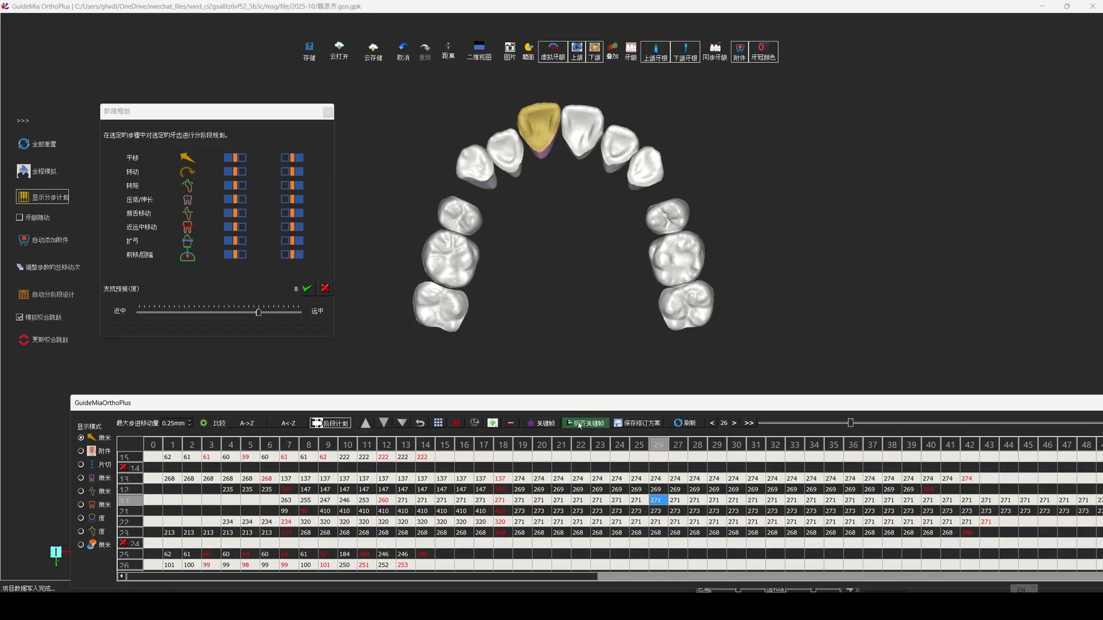
click(661, 482)
shift+click(659, 532)
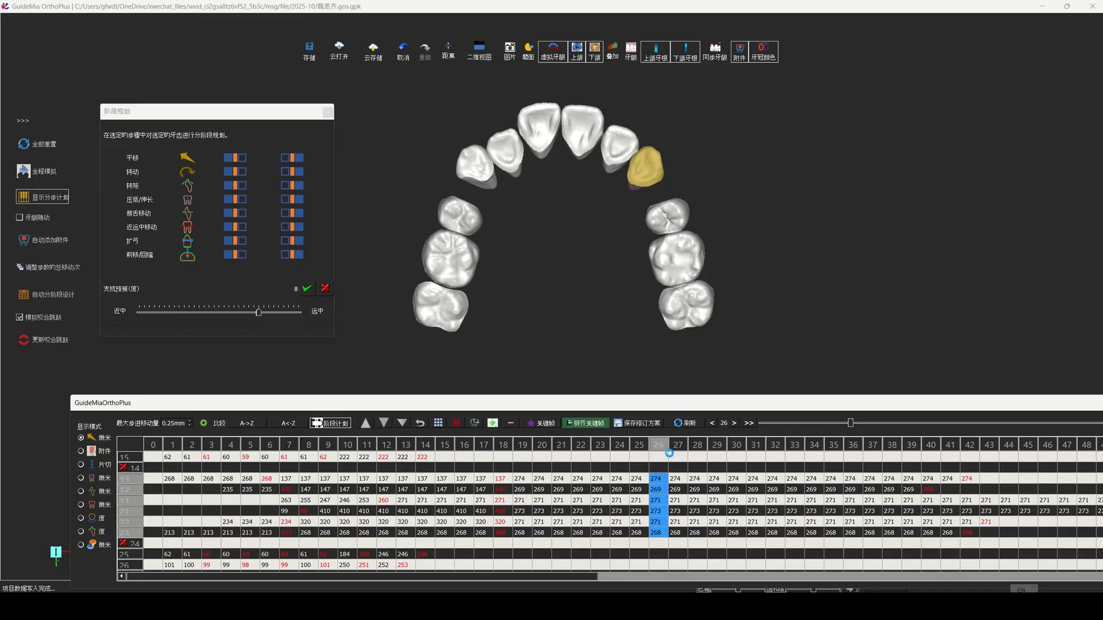
Step: Pause upper incisors 12–22 from stage 27 through 29 so their movement resumes at stage 30
click(676, 490)
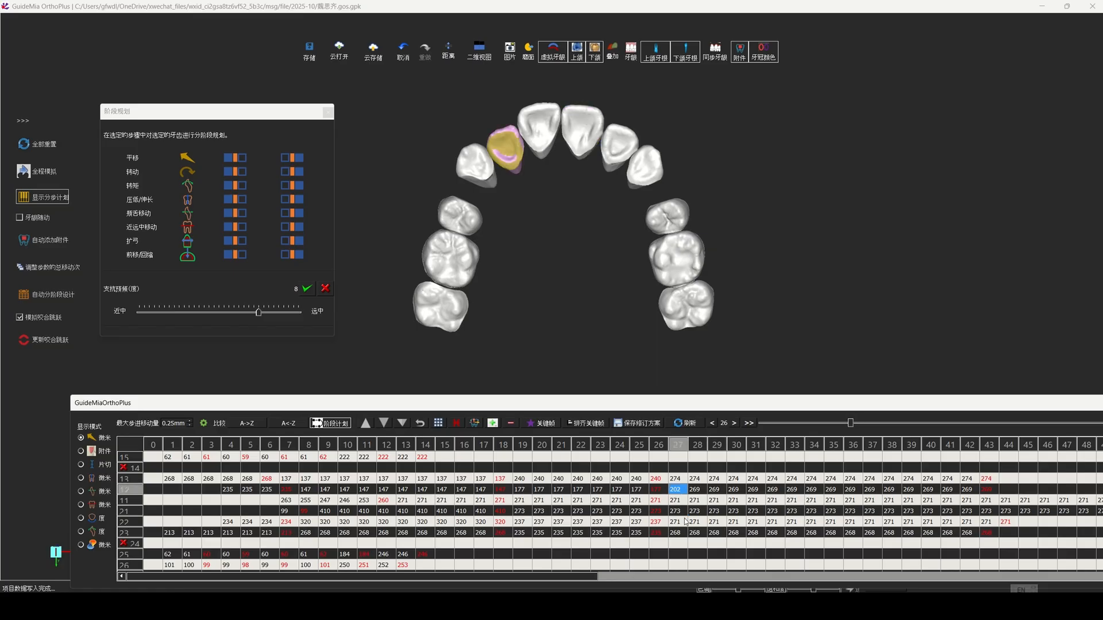
shift+click(681, 524)
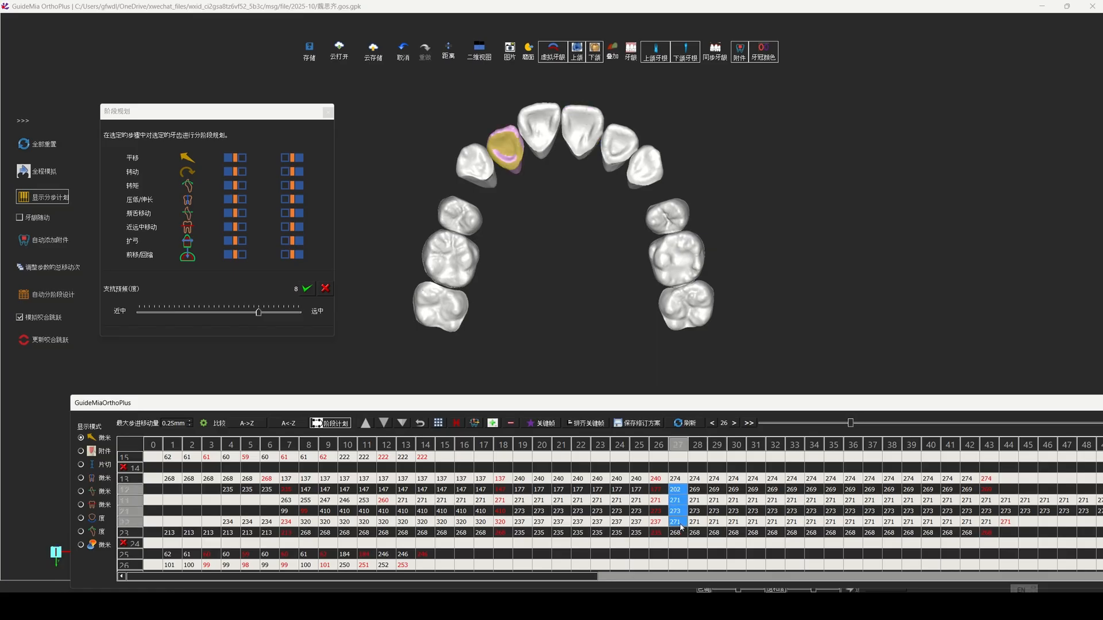
drag(679, 496, 738, 499)
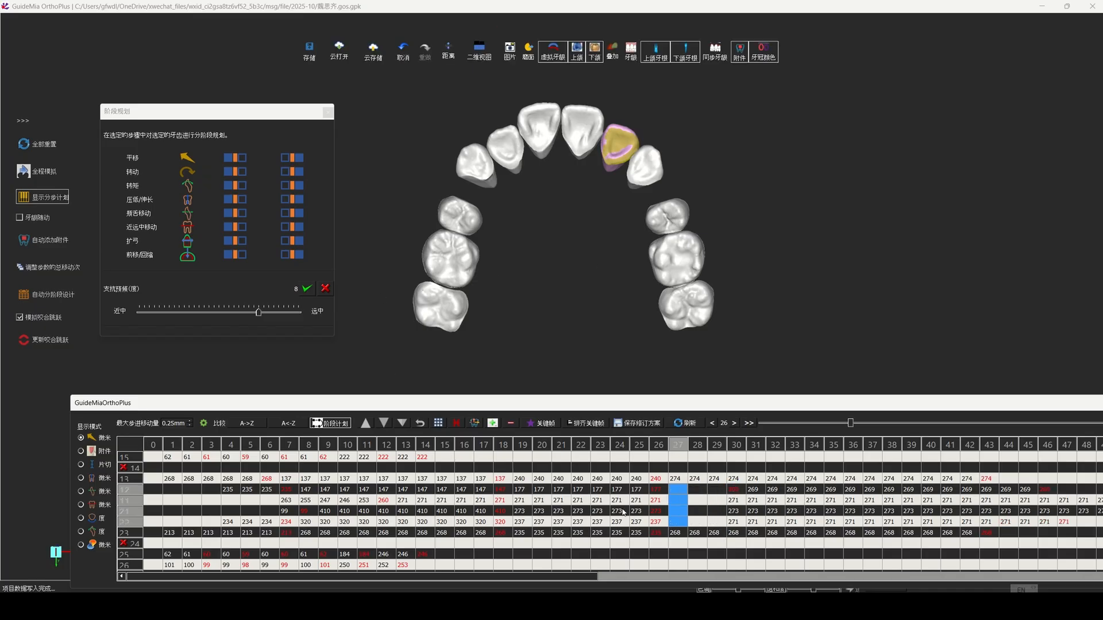
Step: Review the upper arch movement stage by stage from stage 24 to stage 47
click(615, 479)
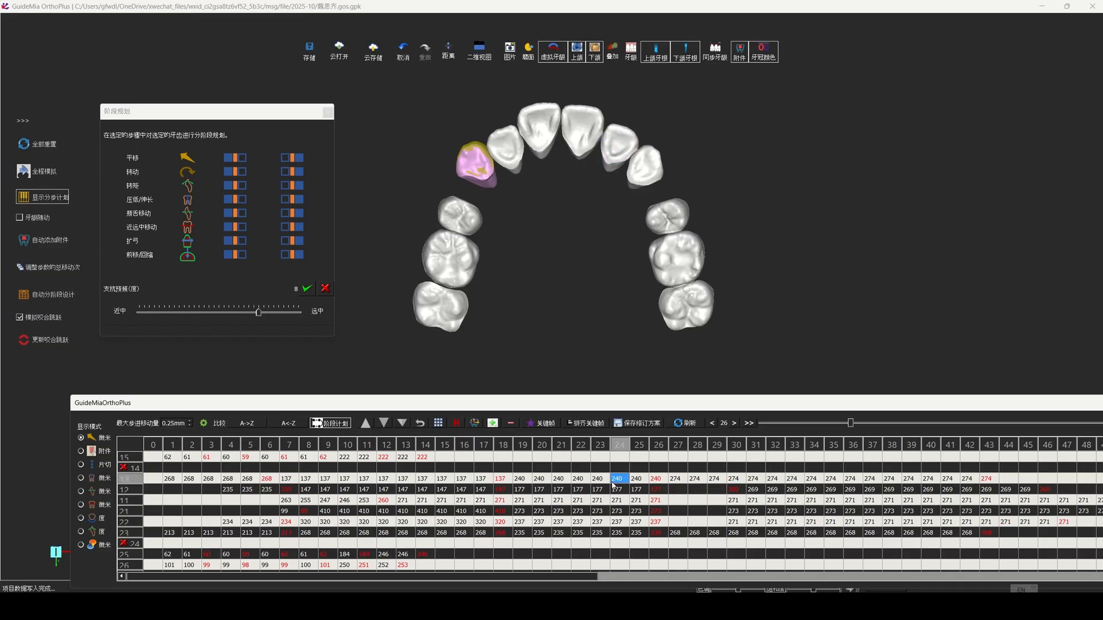
click(735, 424)
click(736, 425)
click(736, 425)
click(737, 425)
click(737, 425)
click(736, 425)
click(736, 425)
click(736, 425)
click(737, 425)
click(736, 425)
click(736, 425)
click(737, 425)
click(736, 425)
click(736, 425)
click(736, 425)
click(736, 425)
click(737, 425)
click(736, 425)
click(737, 425)
click(736, 426)
click(736, 425)
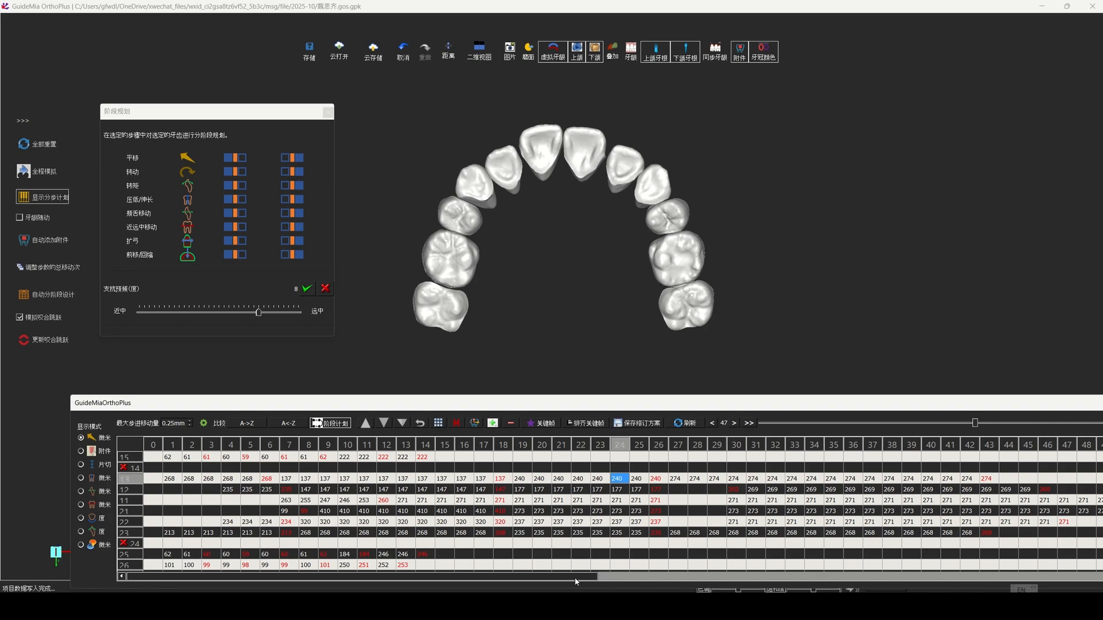
Step: Apply aligned keyframes (拼齐关键帧) to upper incisors 12–22 at stage 36
drag(587, 579, 681, 576)
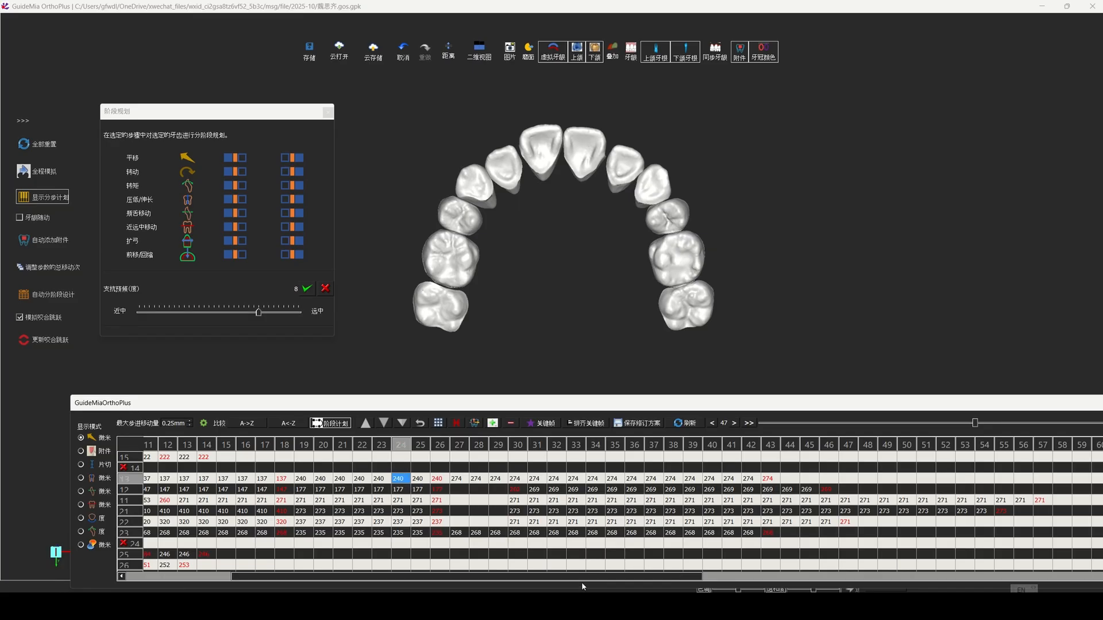
click(631, 500)
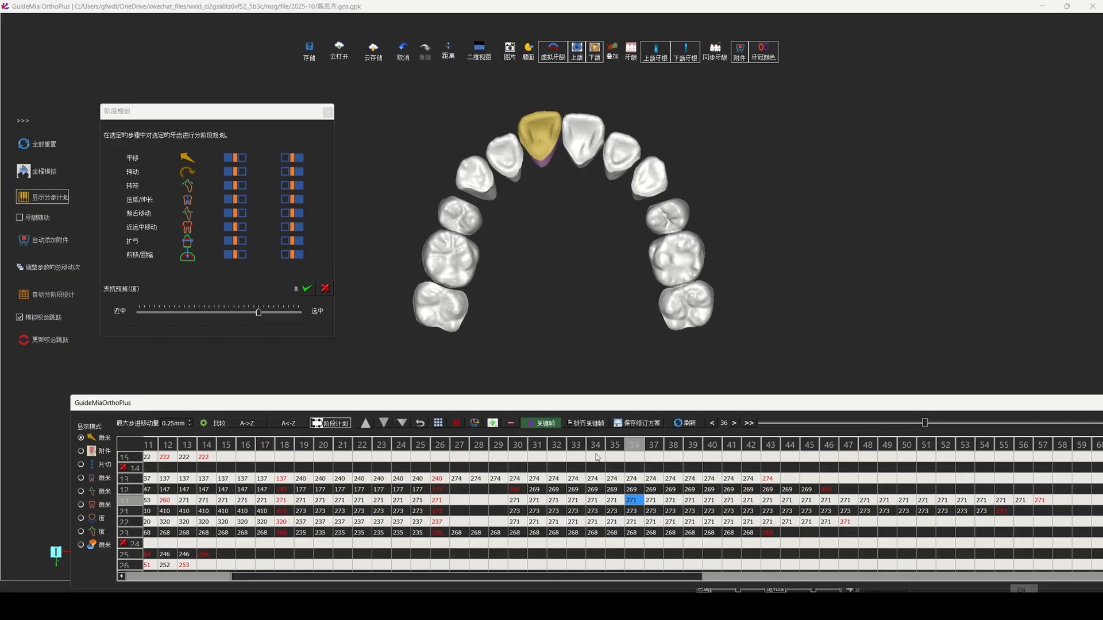
click(636, 491)
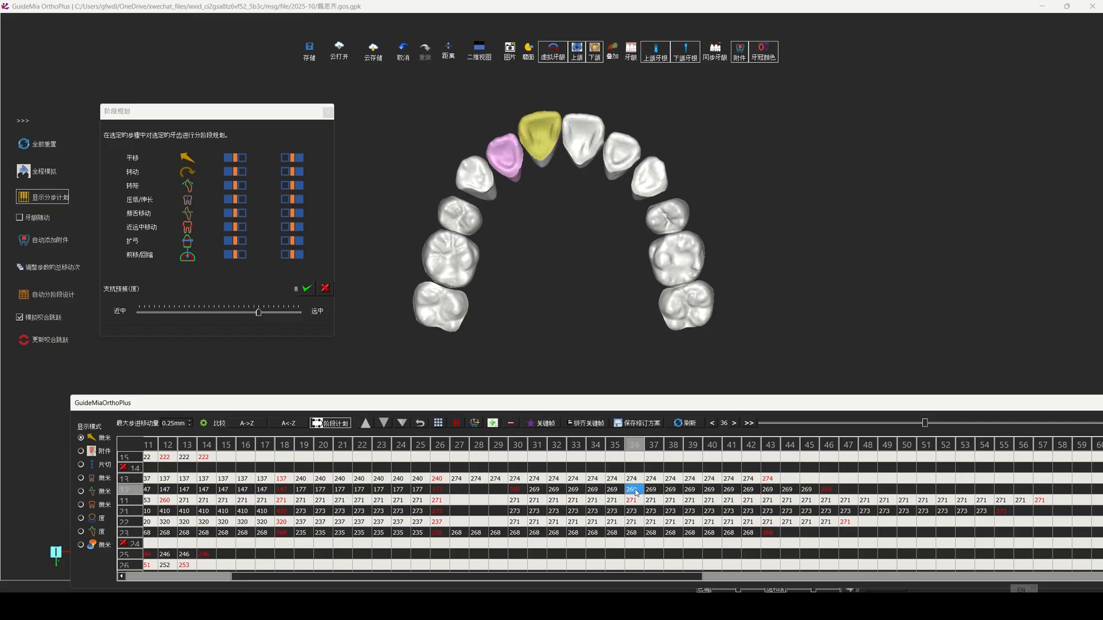
shift+click(633, 522)
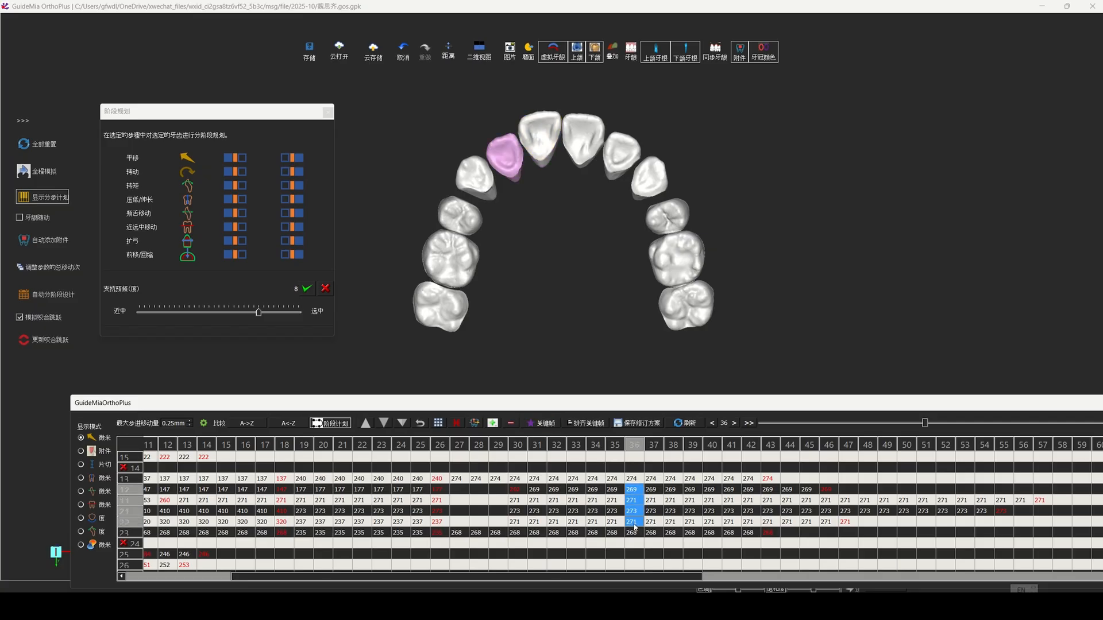
click(595, 425)
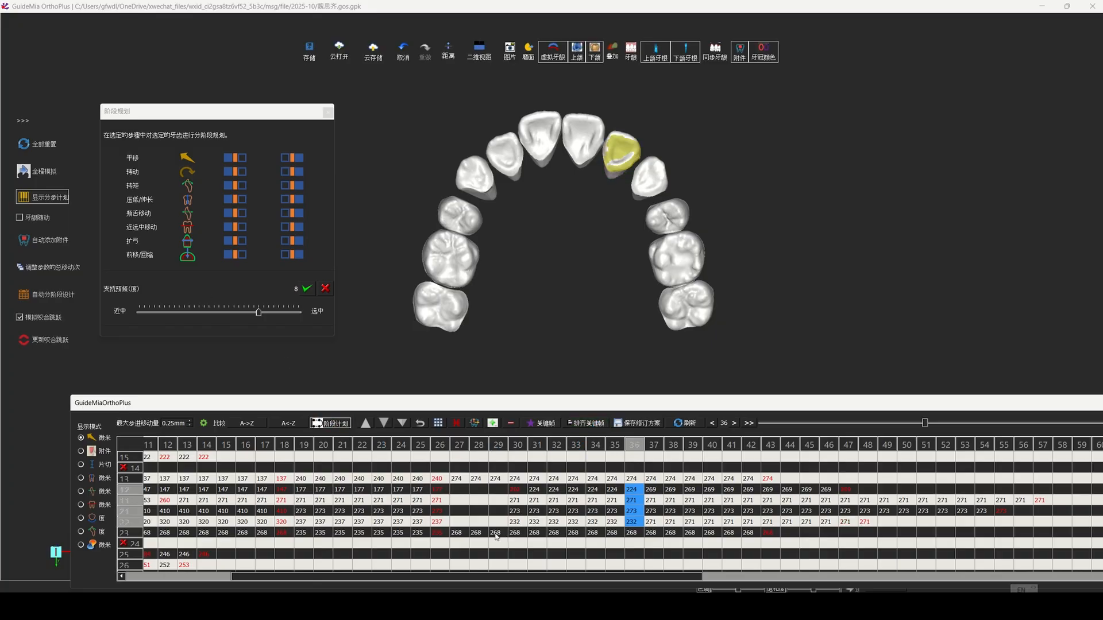
Step: Review the revised upper arch retraction from stage 22 through stage 48
click(362, 491)
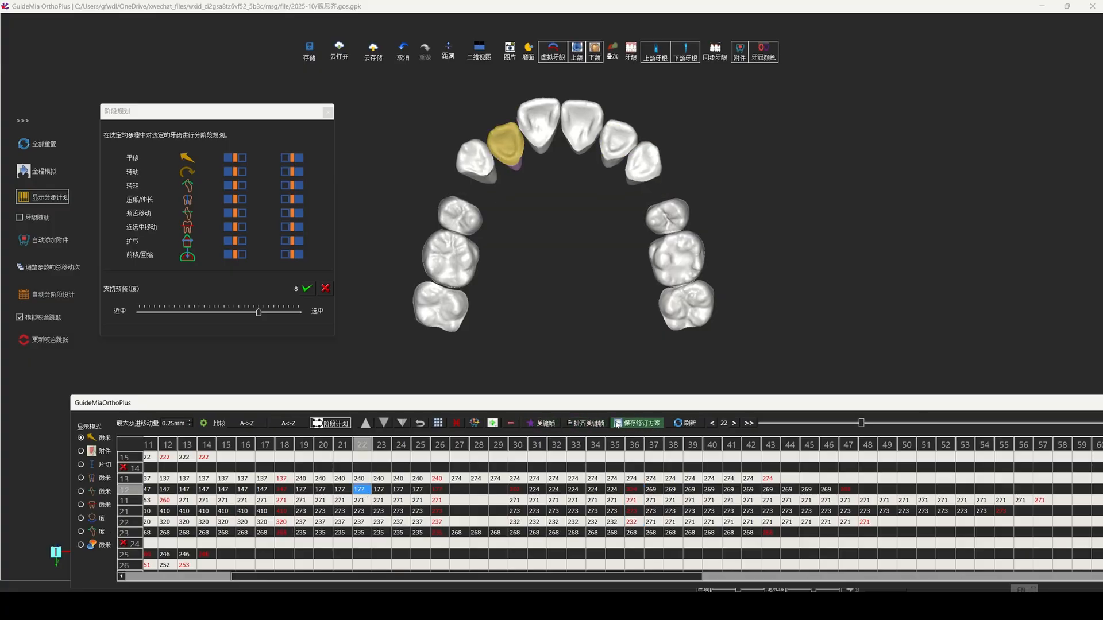
click(733, 423)
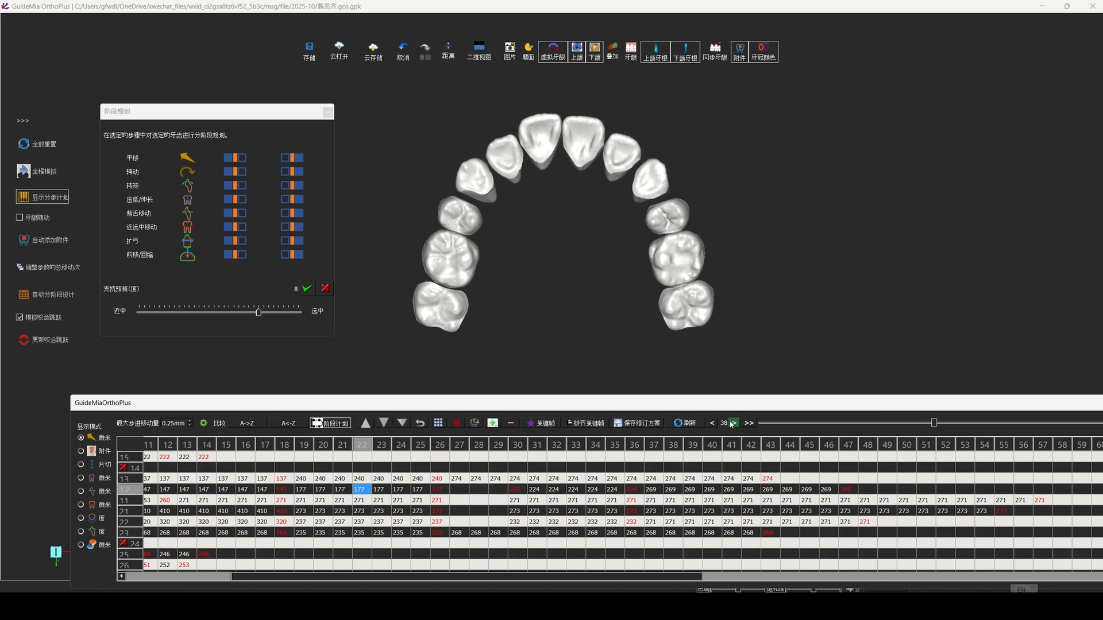
click(734, 425)
click(734, 425)
click(734, 425)
click(734, 425)
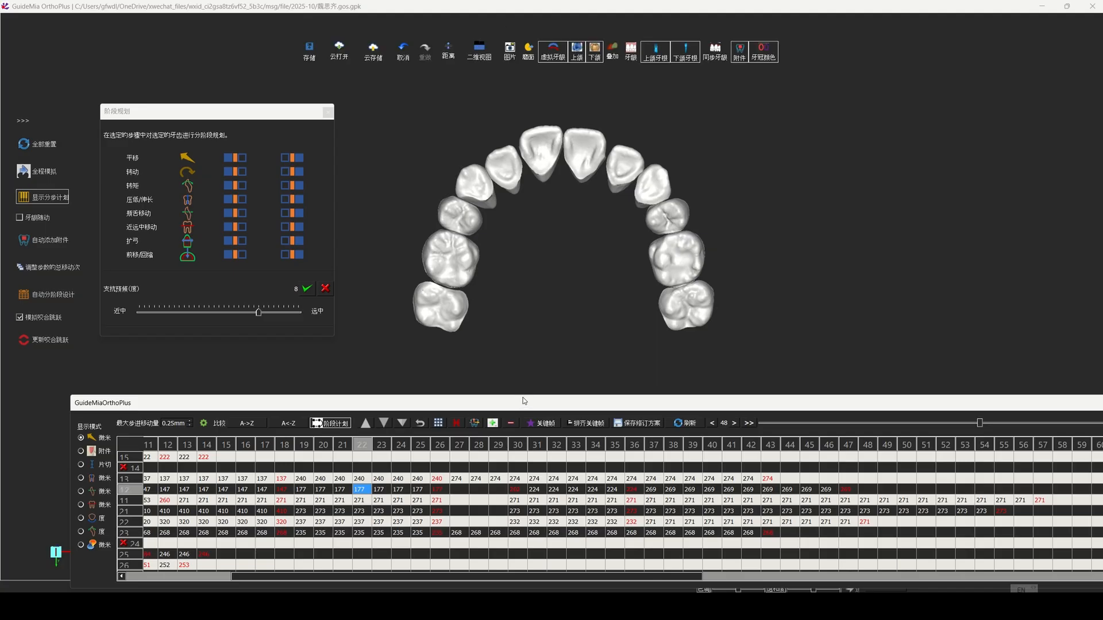
Step: Enlarge the staging table to show the rows of the lower teeth
drag(523, 396, 523, 242)
scroll(319, 332, up, 1)
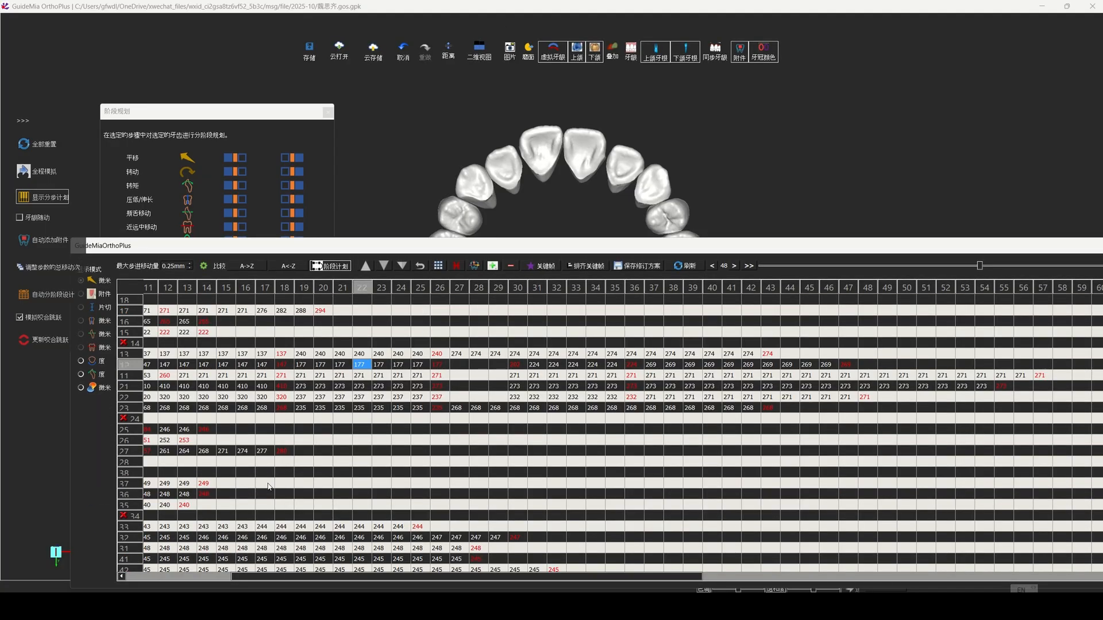
Step: Delay the upper molars' movement, starting teeth 26 and 27 at stages 12 and 14, and resuming teeth 16 and 17 at stages 15 and 17
drag(310, 580, 205, 580)
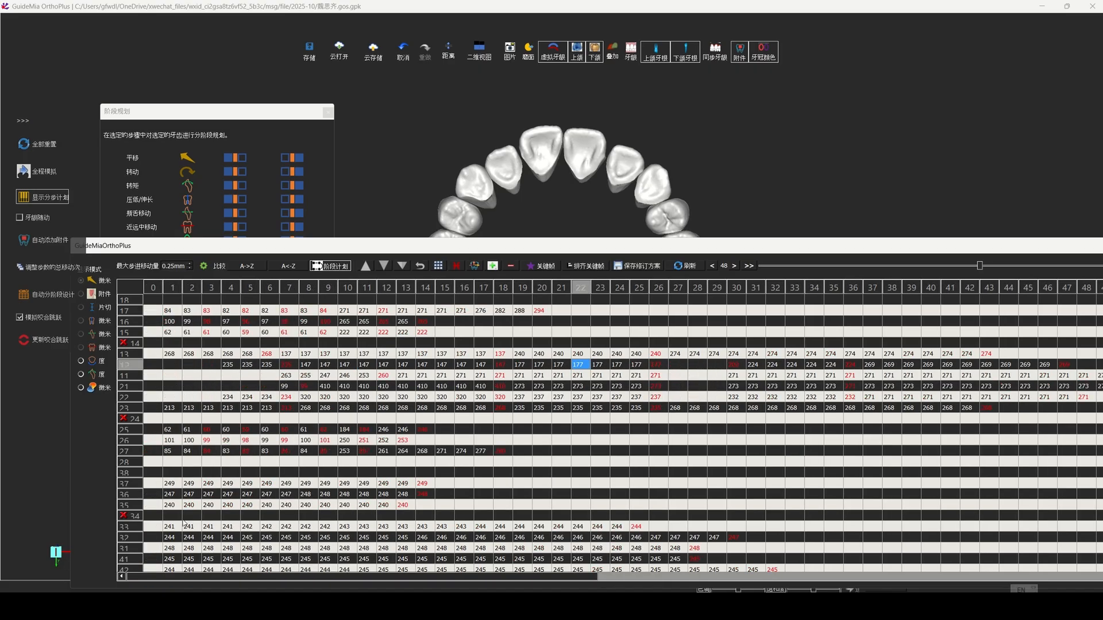
click(345, 440)
drag(344, 440, 430, 454)
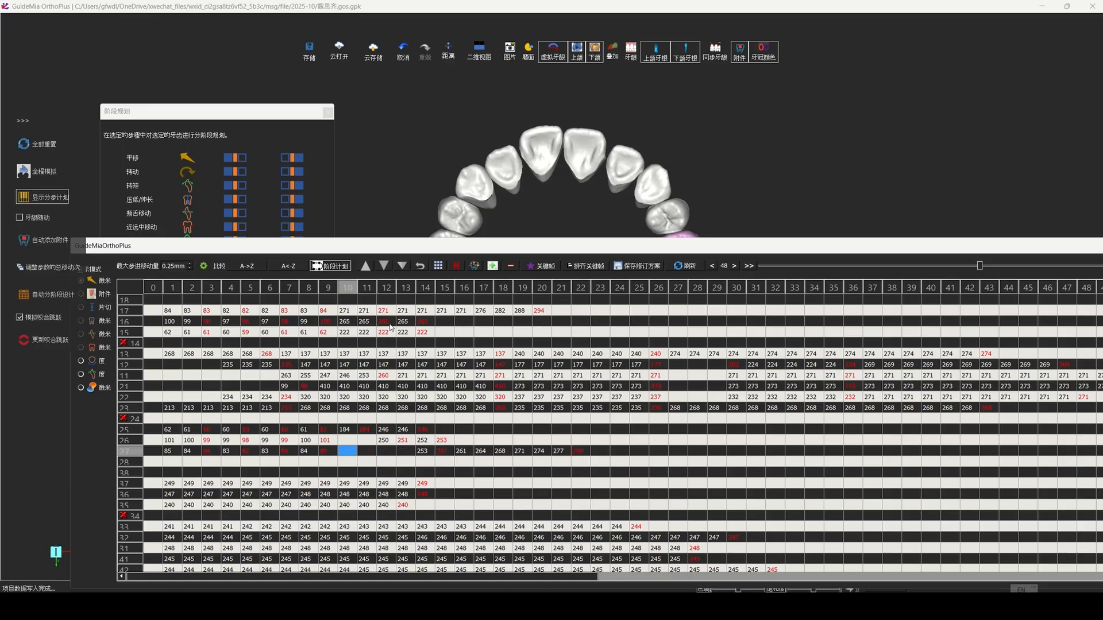
drag(406, 326, 443, 314)
click(443, 312)
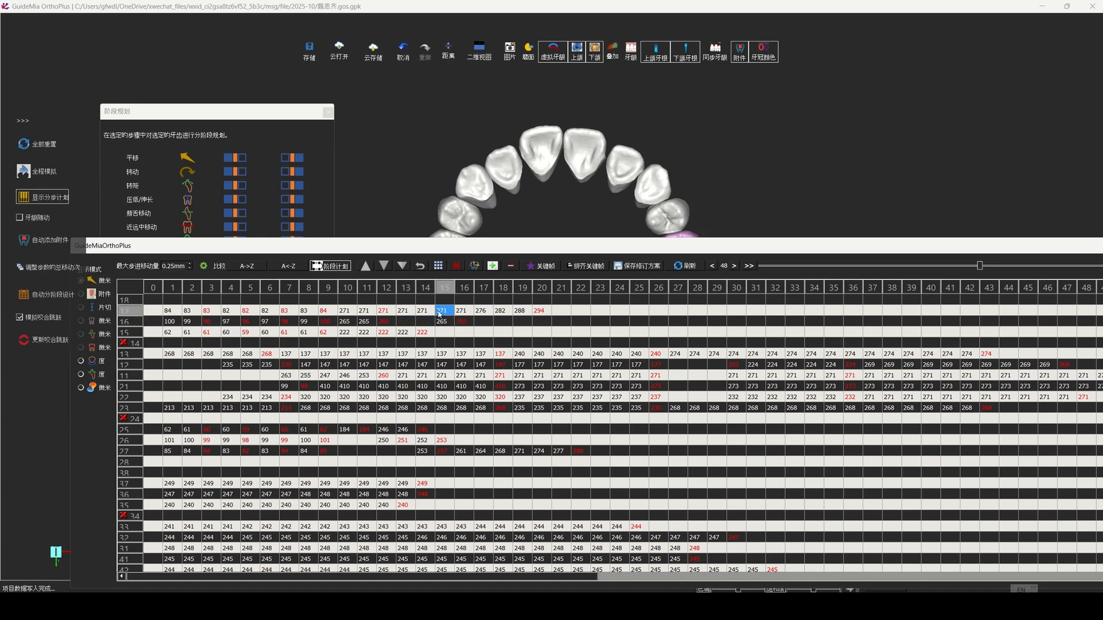
drag(400, 310, 480, 311)
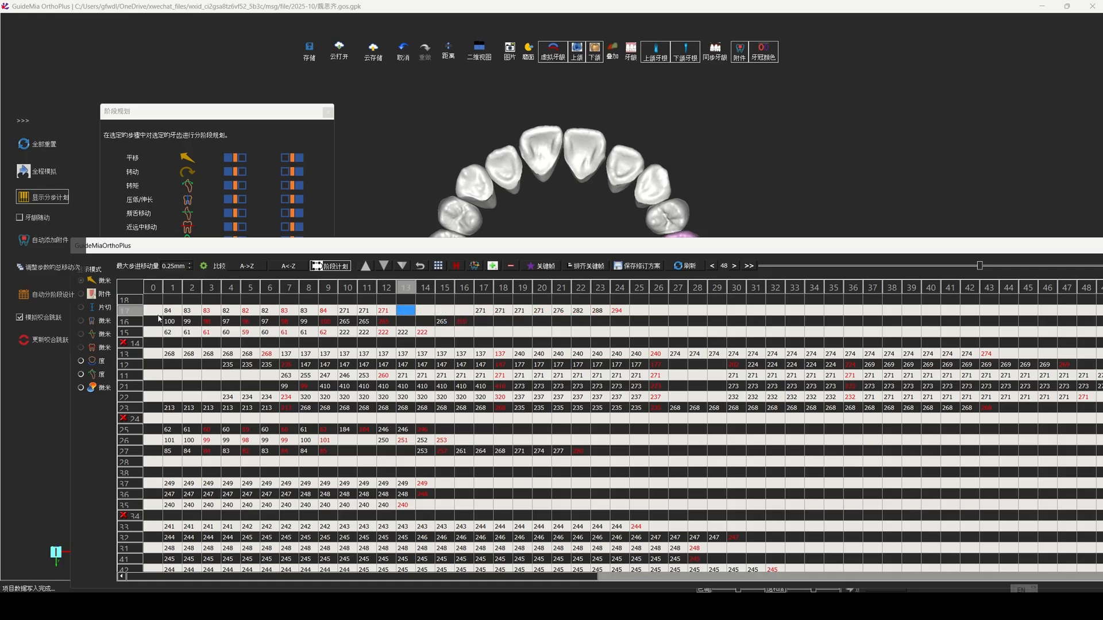
drag(174, 311, 172, 322)
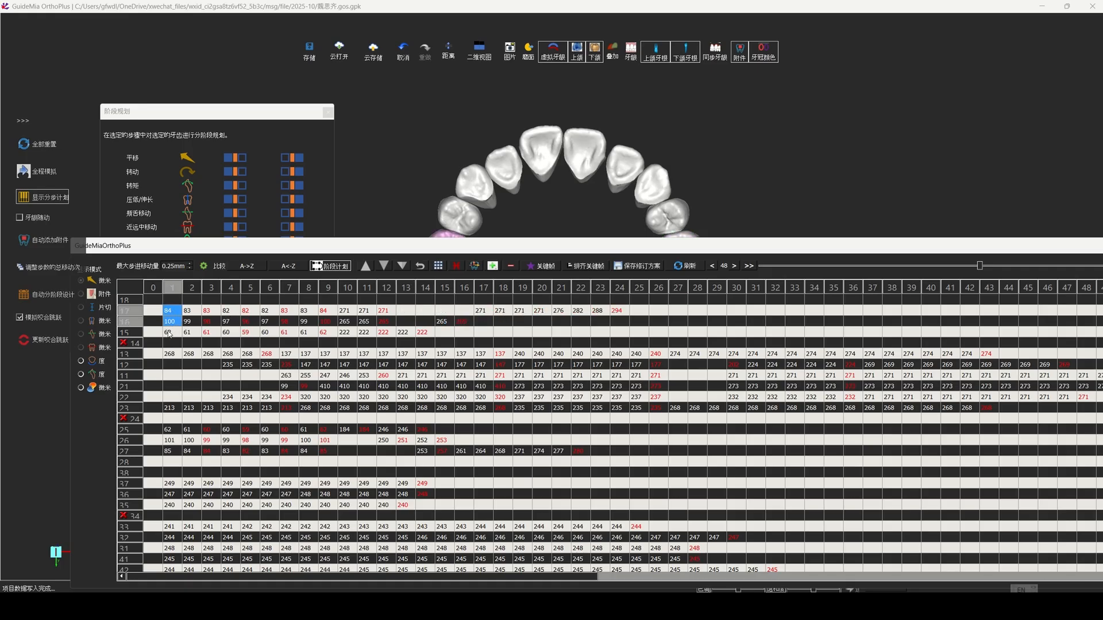
drag(347, 311, 347, 334)
scroll(347, 414, down, 1)
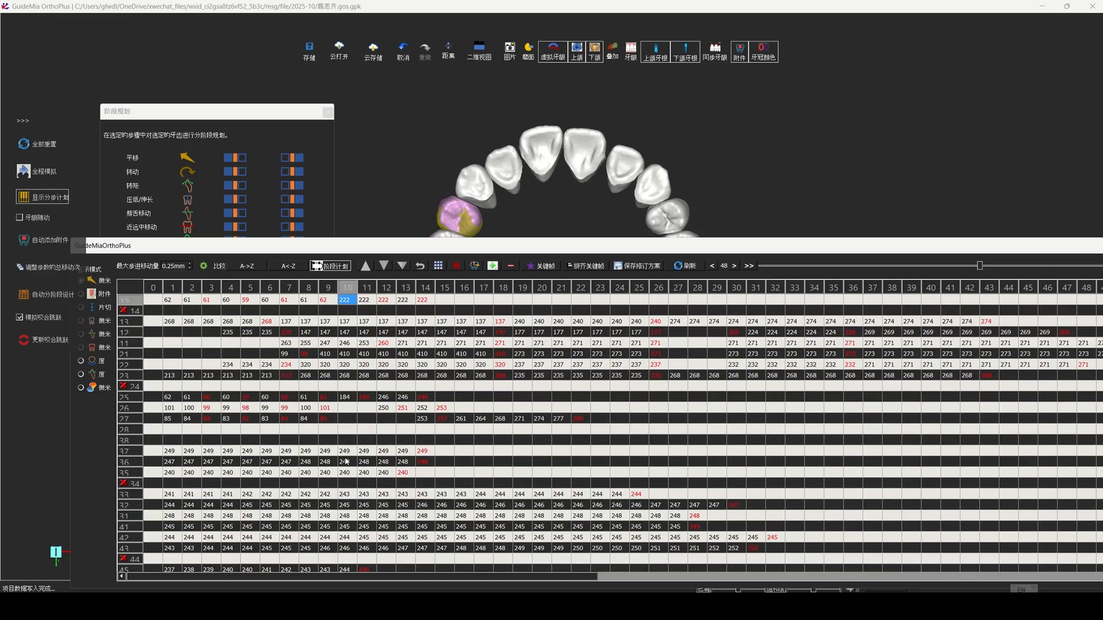
ctrl+click(345, 397)
scroll(368, 404, up, 1)
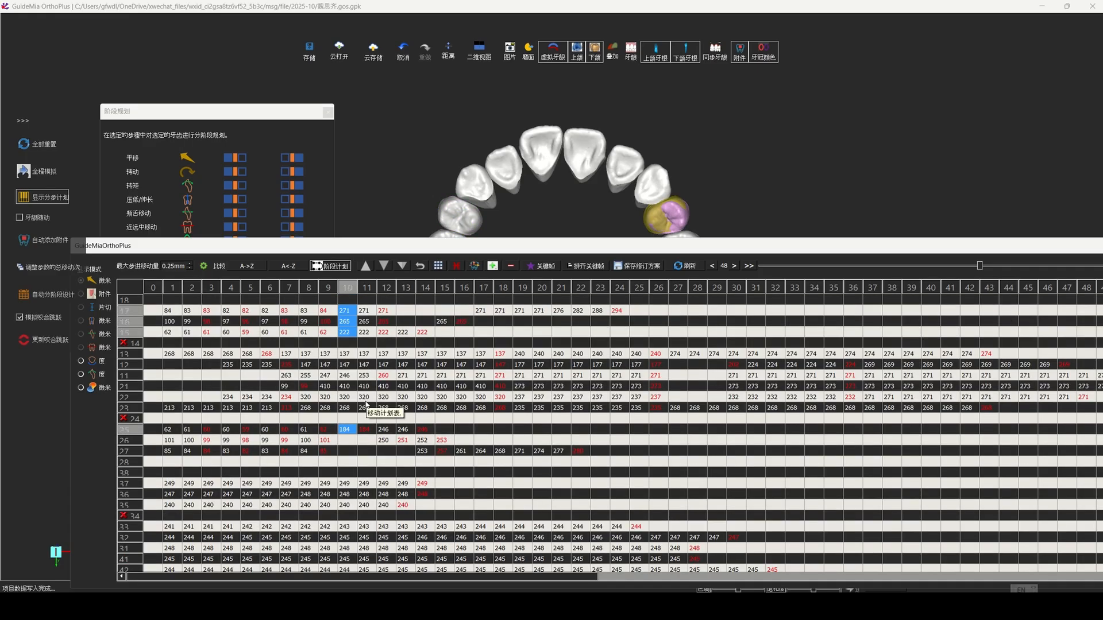
Step: Shift the remaining movements of teeth 15, 16, 17, 25, 26 and 27 to start at stages 43, 45, 47, 40, 42 and 44 respectively
click(402, 332)
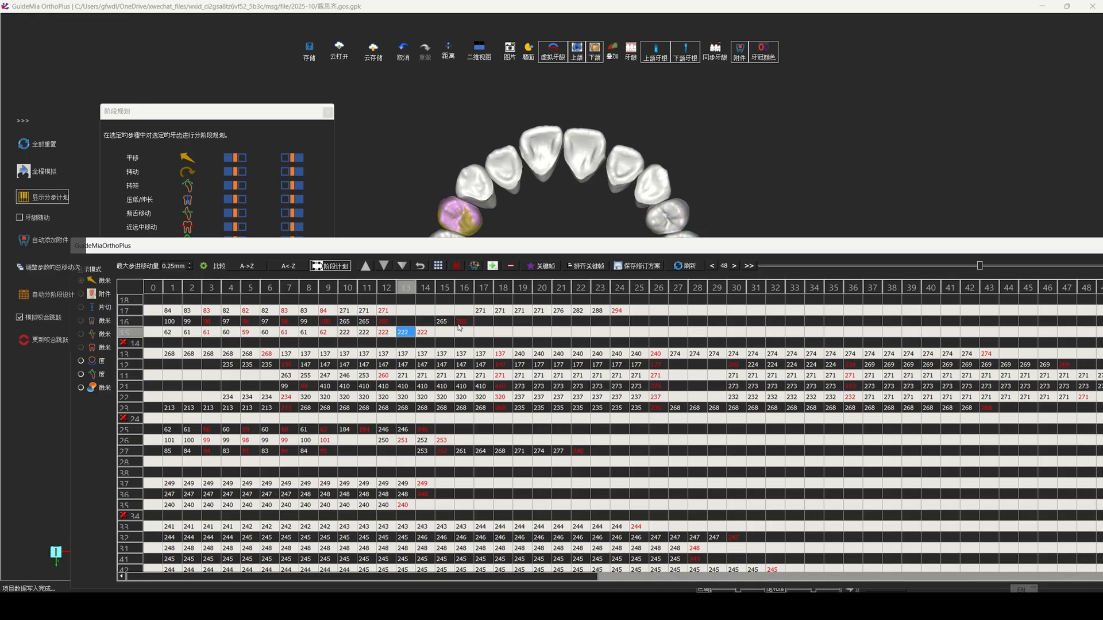
ctrl+click(444, 321)
ctrl+click(480, 310)
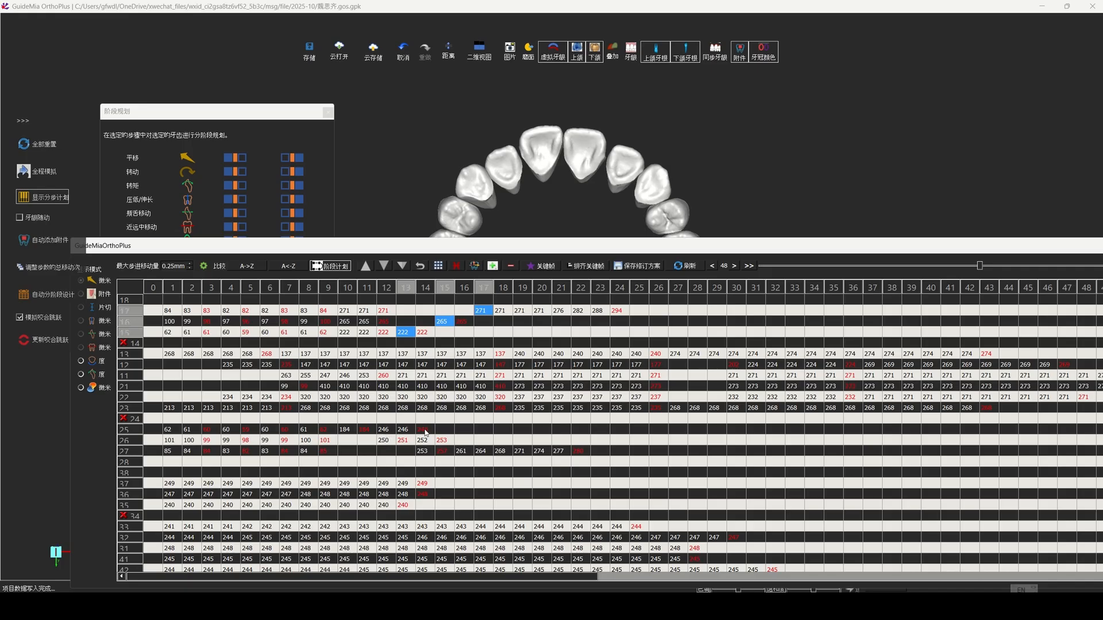
ctrl+click(346, 430)
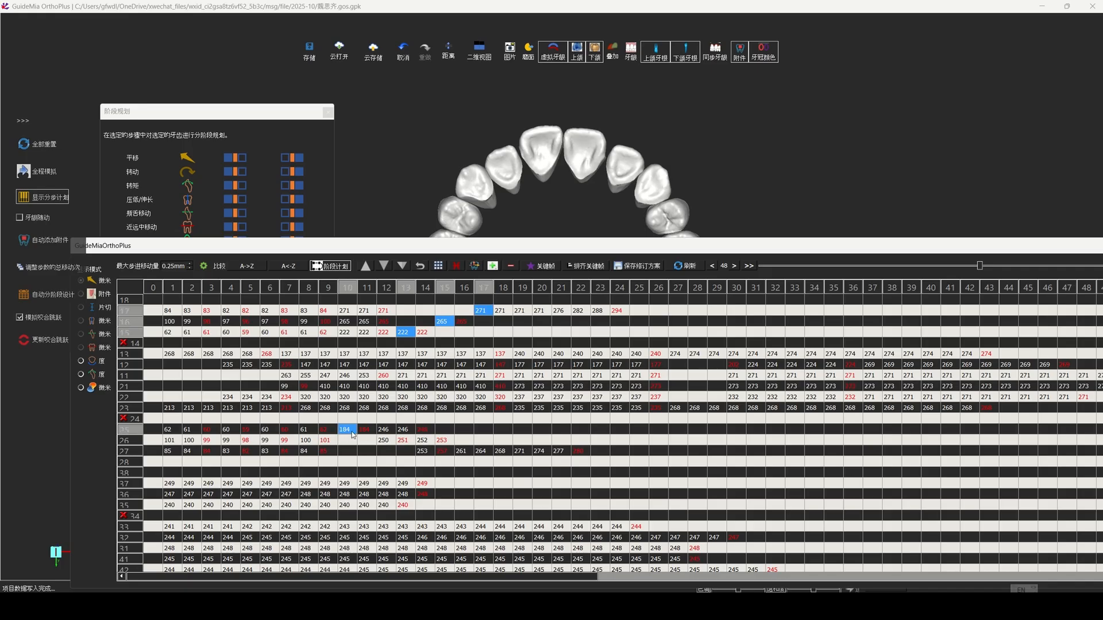
ctrl+click(383, 440)
ctrl+click(424, 451)
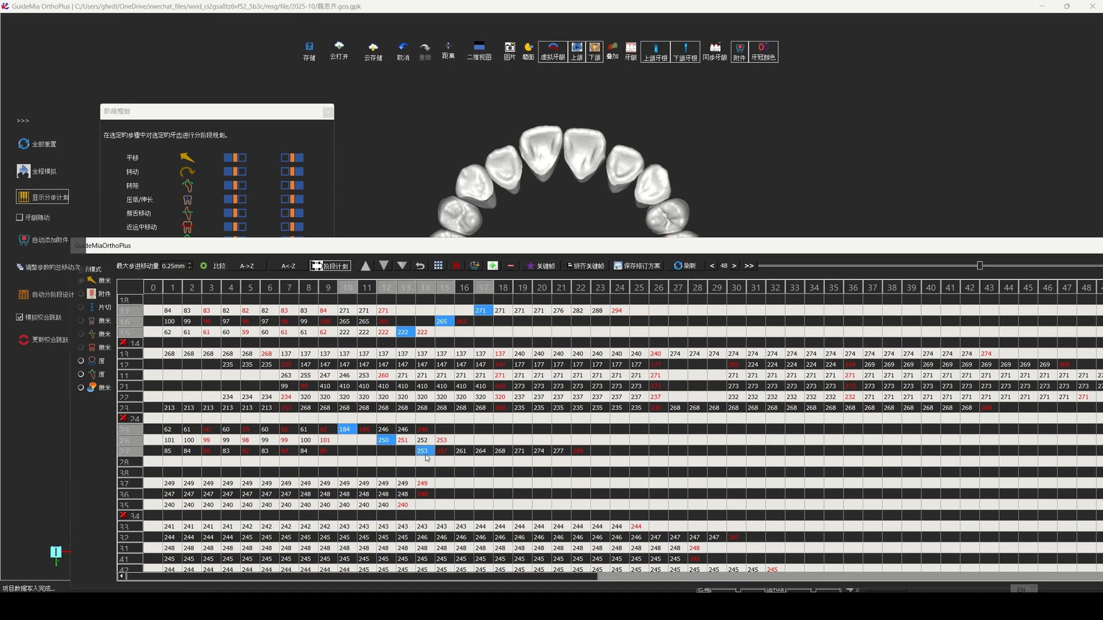
drag(427, 454, 1010, 454)
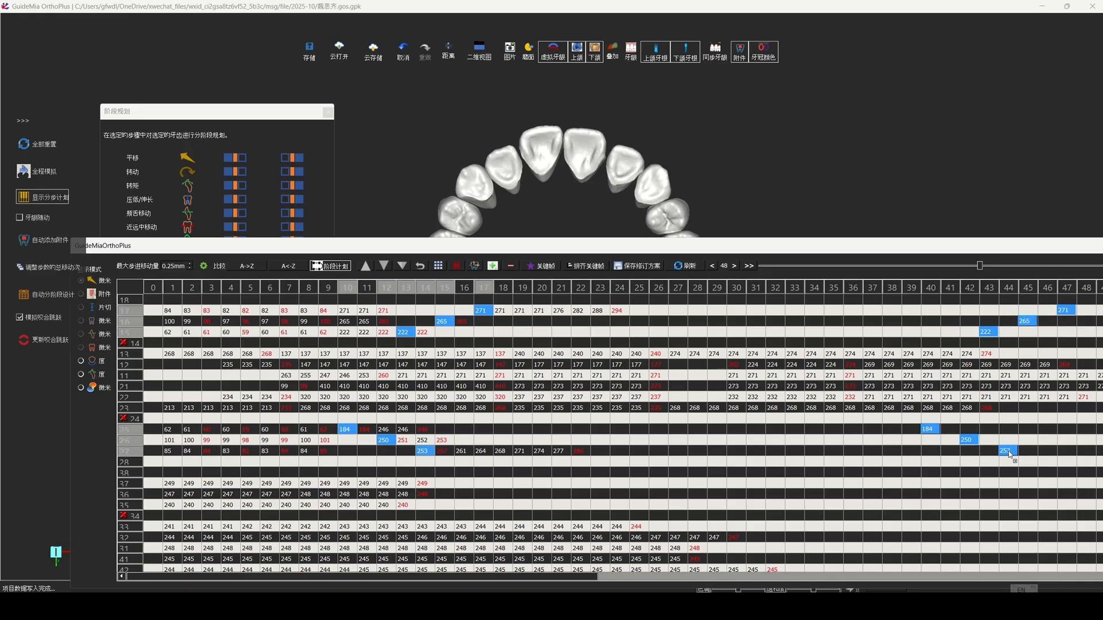
drag(1009, 454, 1009, 454)
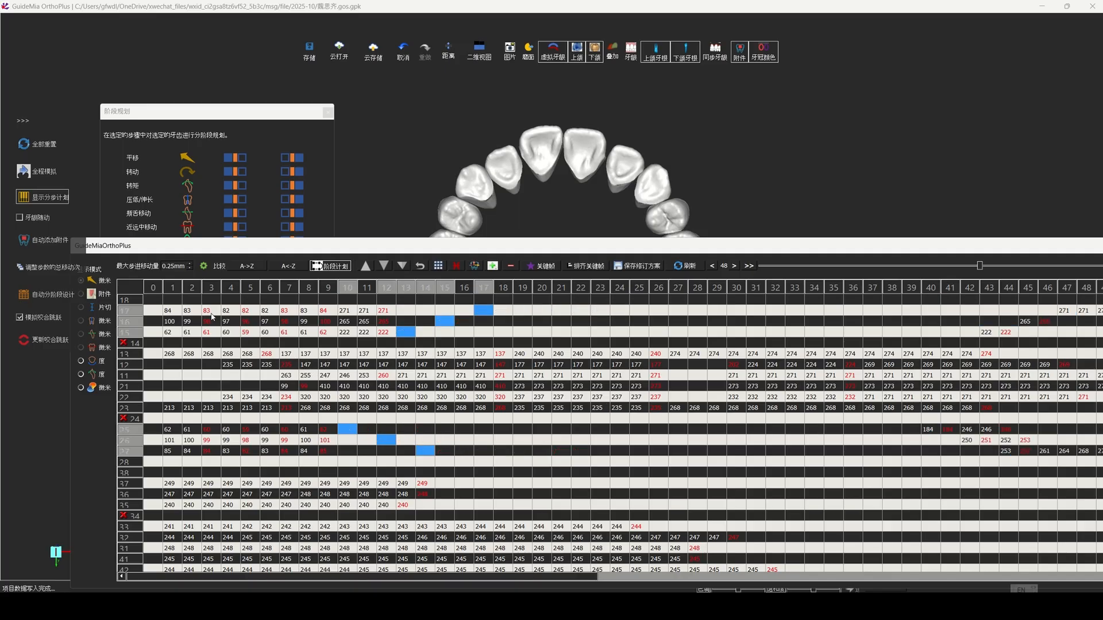
Step: Play the full simulation (全程模拟) of the upper arch in occlusal and side views to examine the revised staging
drag(431, 252, 447, 293)
middle_drag(619, 238, 656, 157)
right_drag(656, 158, 630, 195)
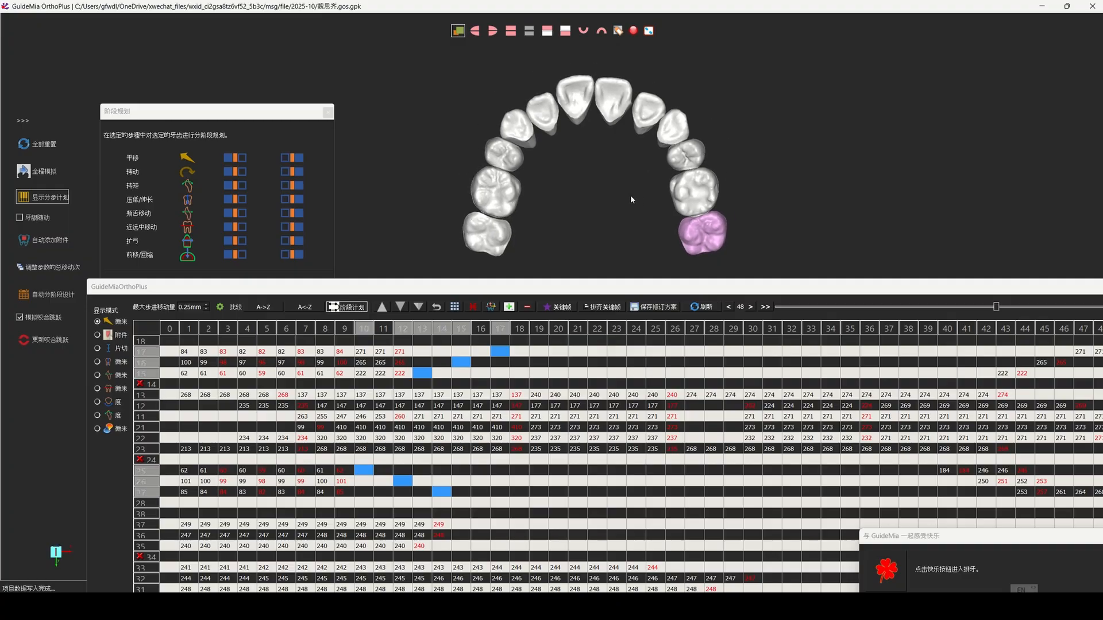
click(40, 170)
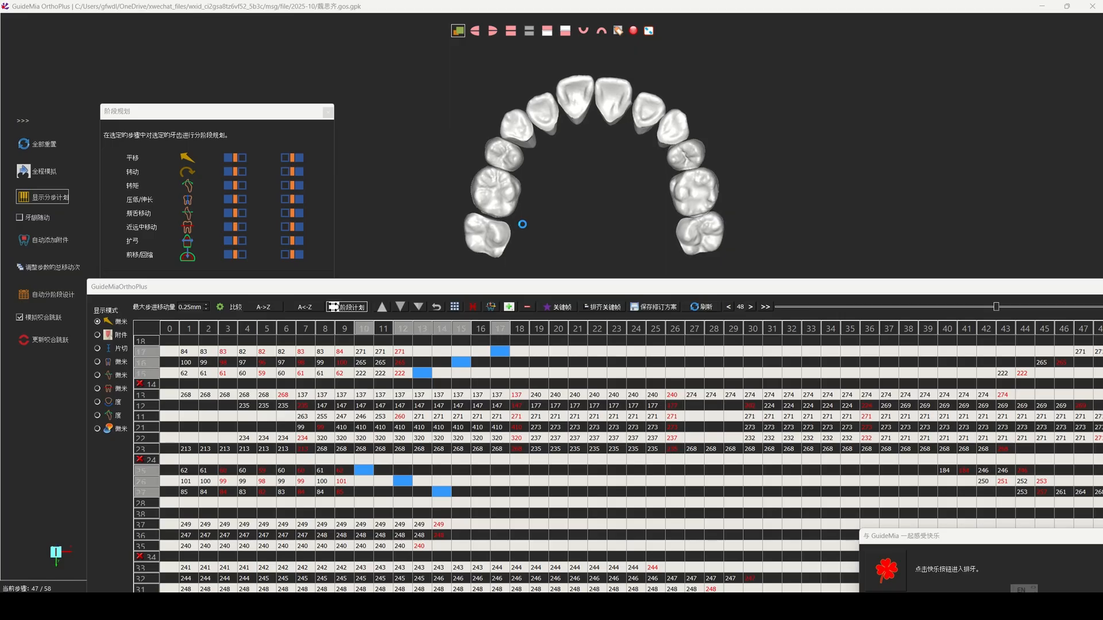
drag(582, 156, 858, 203)
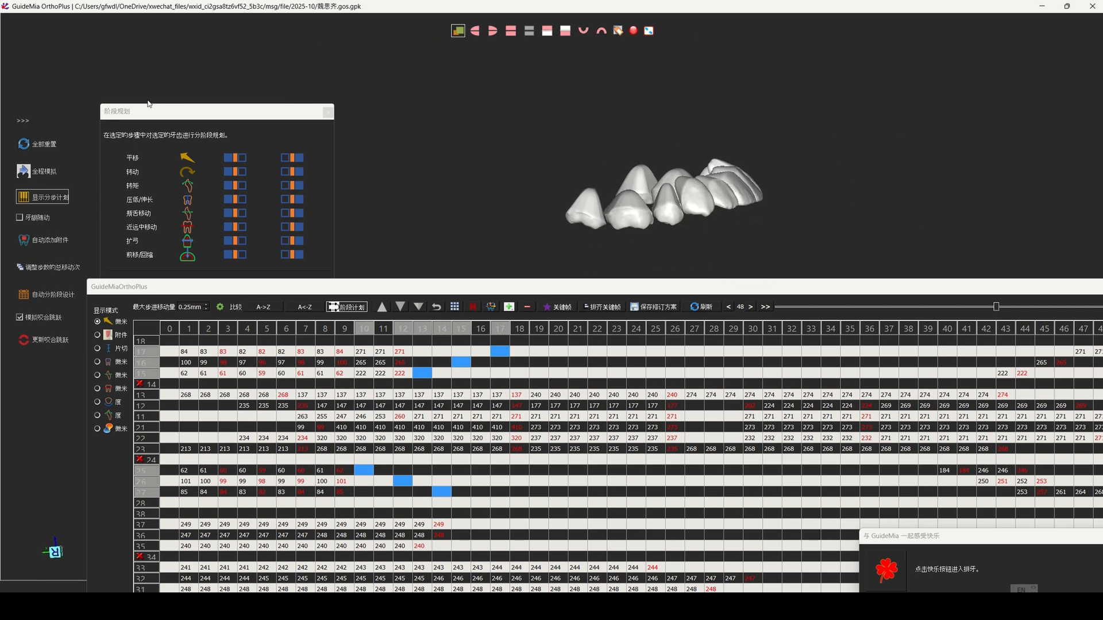
click(51, 171)
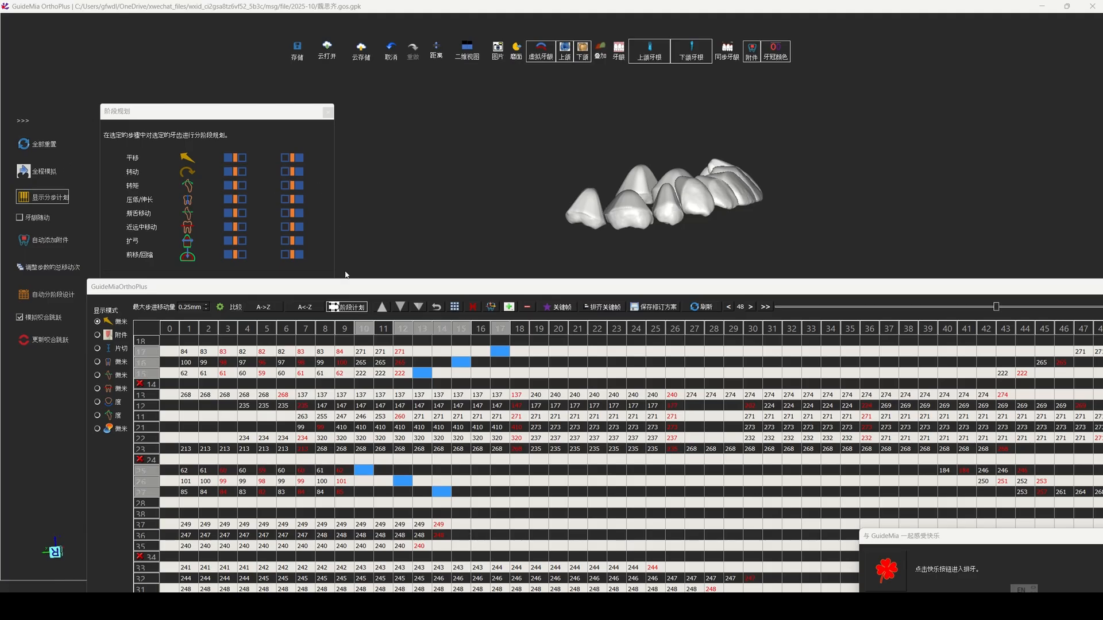
Step: Show the lower arch in occlusal view beside the lower teeth's rows of the staging table
drag(384, 290, 332, 269)
scroll(263, 451, down, 2)
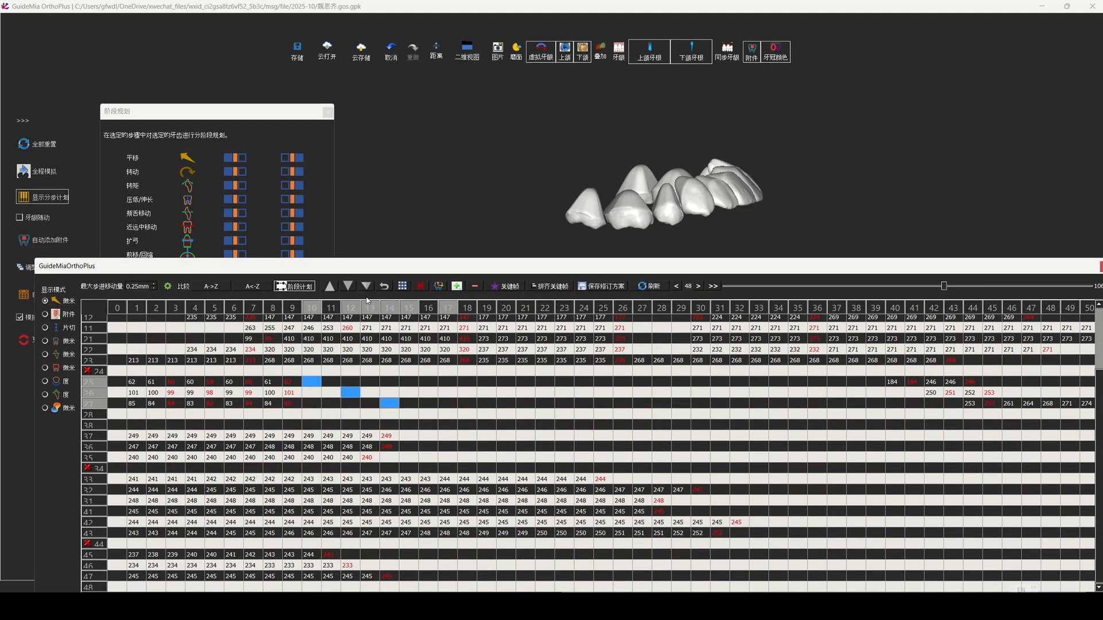
click(558, 244)
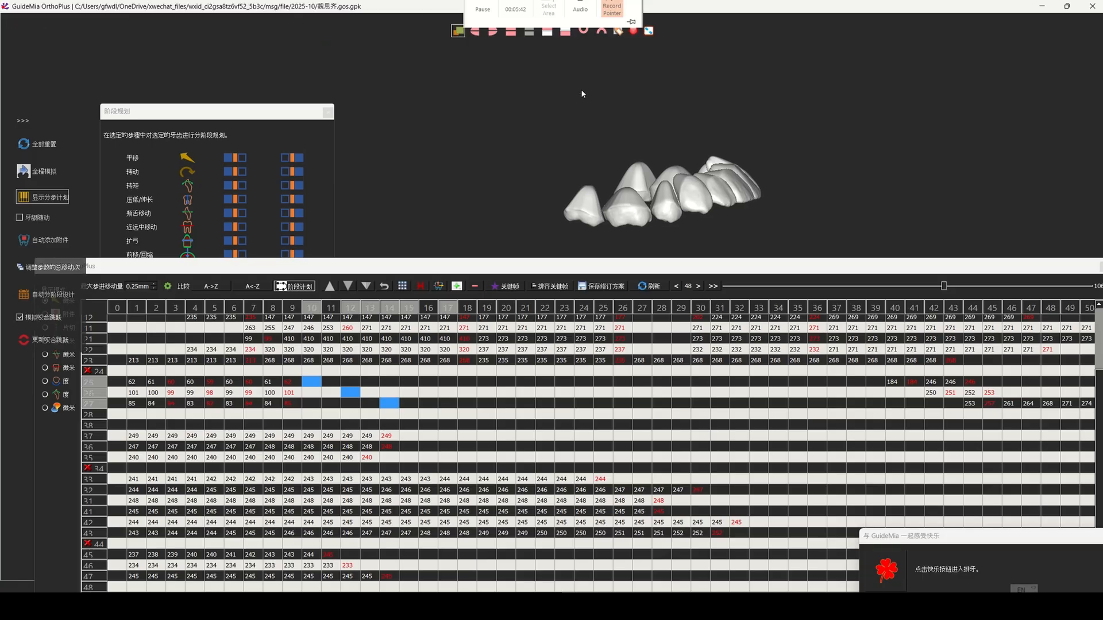
click(585, 31)
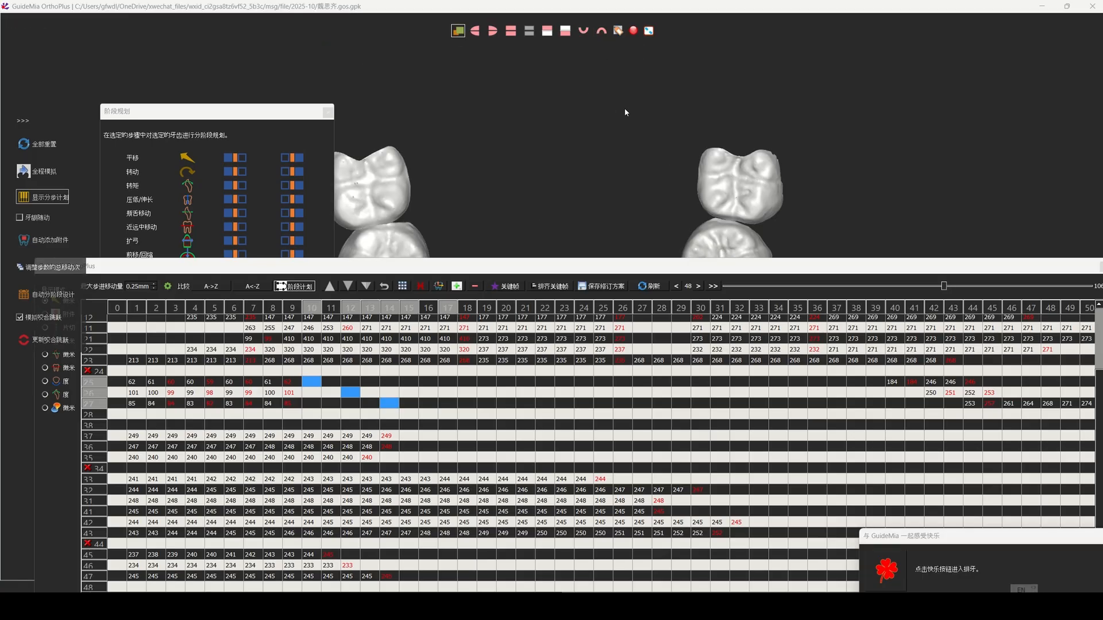
drag(529, 266, 501, 409)
middle_drag(524, 343, 587, 187)
right_drag(585, 185, 537, 303)
drag(489, 417, 514, 336)
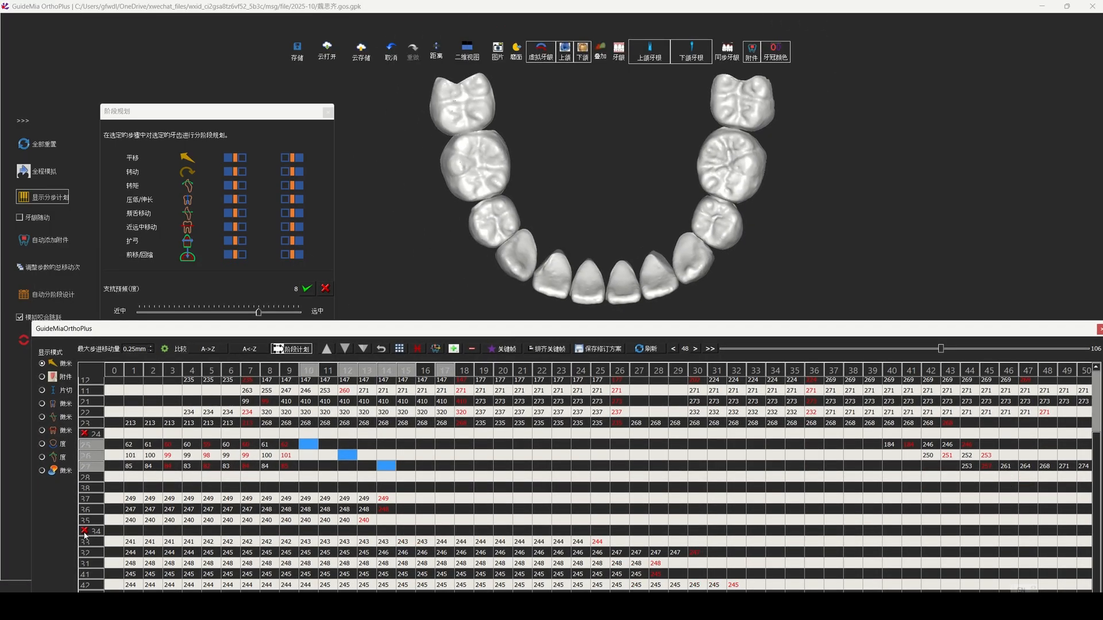
drag(236, 331, 257, 292)
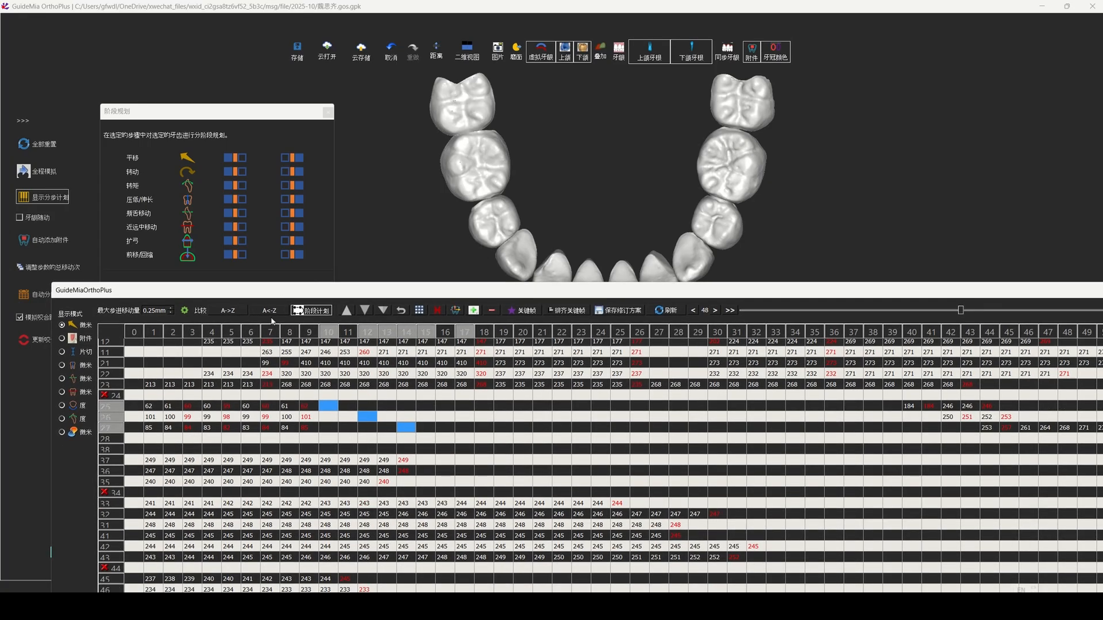
mouse_move(269, 283)
mouse_down()
mouse_move(249, 342)
mouse_move(271, 296)
mouse_up()
Step: Schedule arch expansion (扩弓) first for lower posterior teeth 35–37 and 45–47, starting at stage 1
click(170, 396)
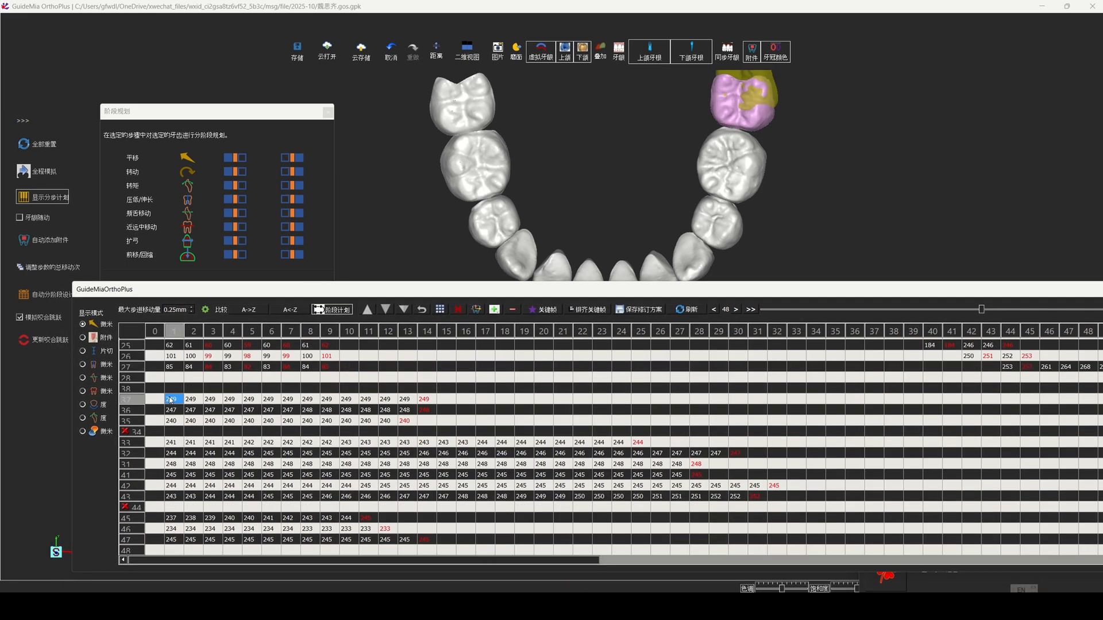
ctrl+click(172, 410)
ctrl+click(172, 421)
ctrl+click(171, 518)
ctrl+click(171, 528)
ctrl+click(171, 540)
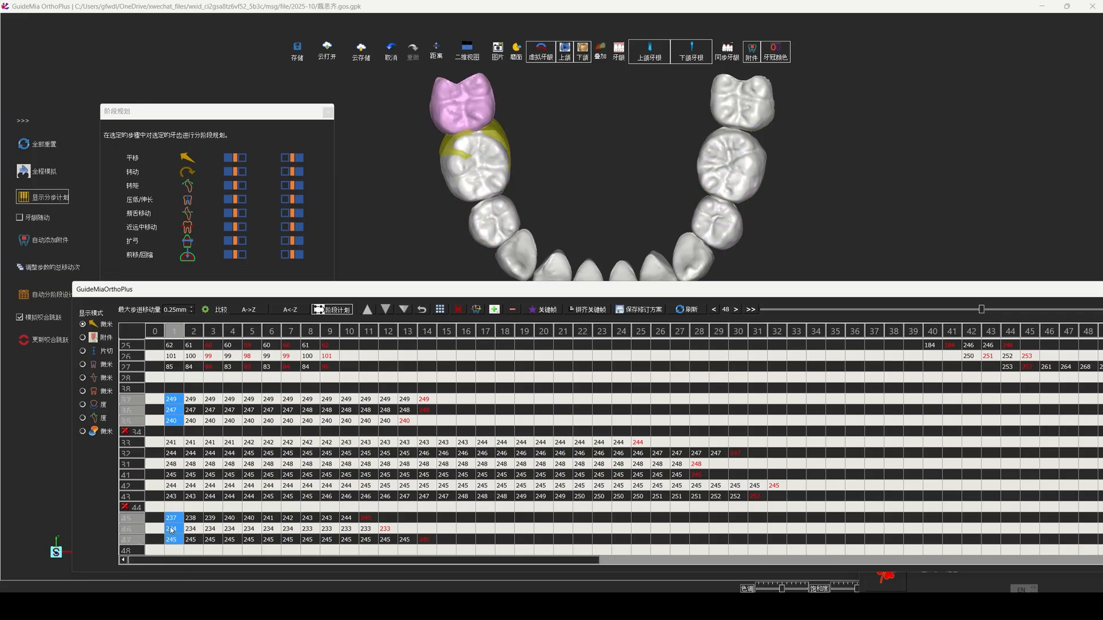
click(240, 240)
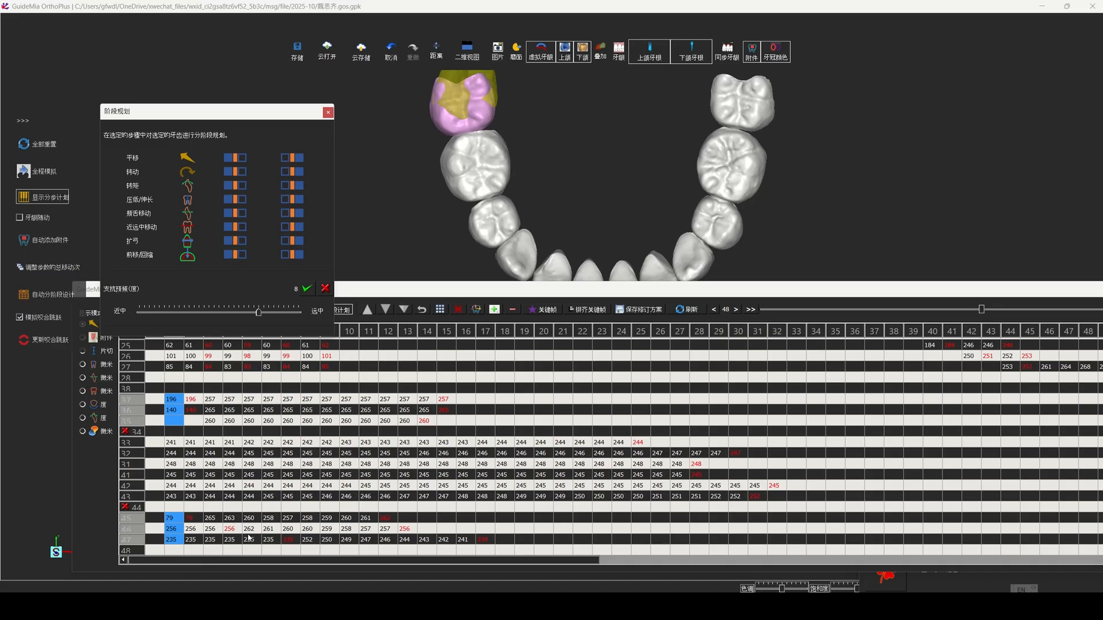
click(308, 540)
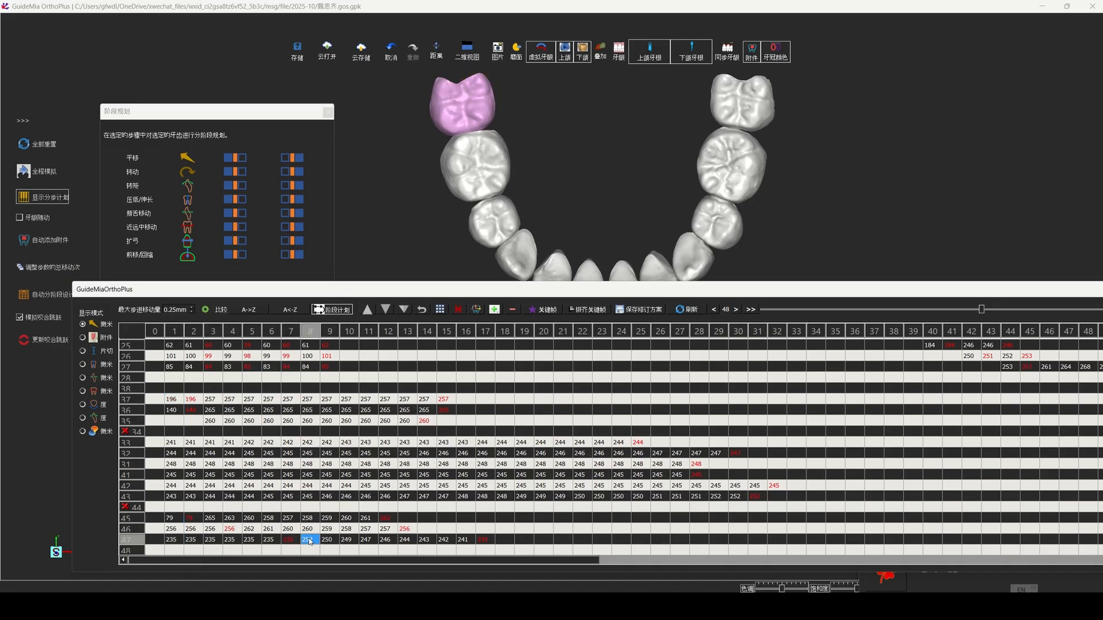
click(308, 519)
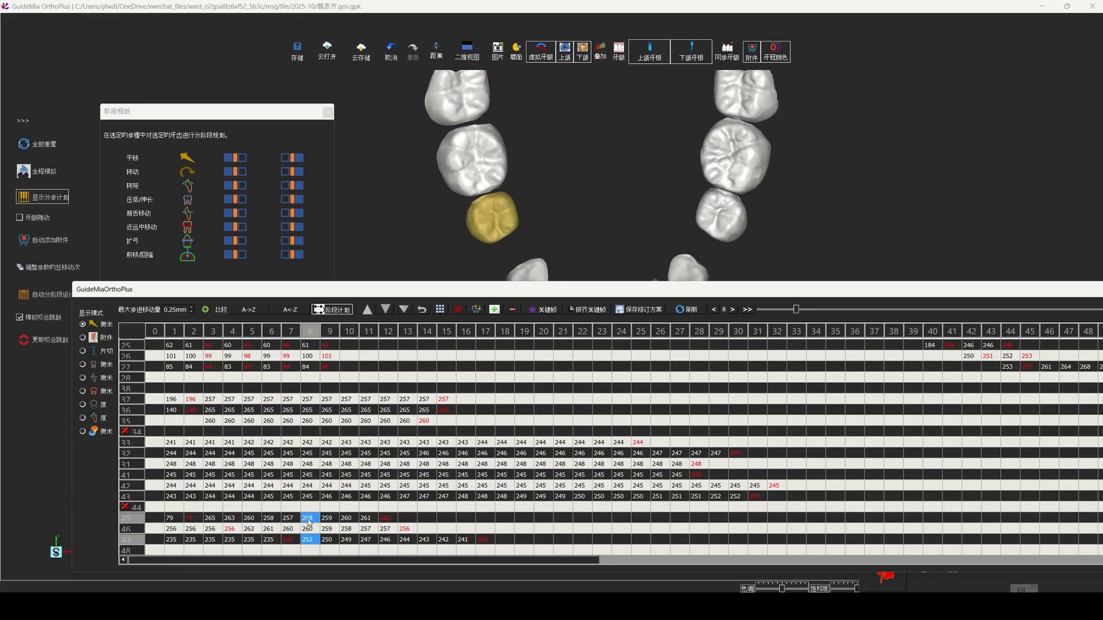
click(307, 529)
click(308, 421)
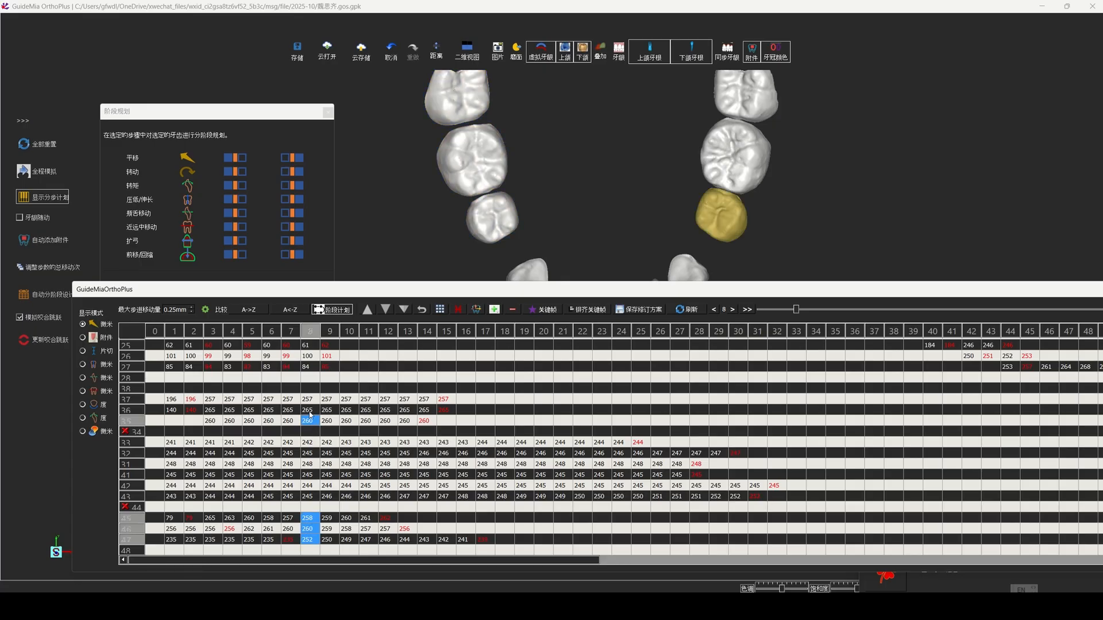
click(308, 410)
click(308, 399)
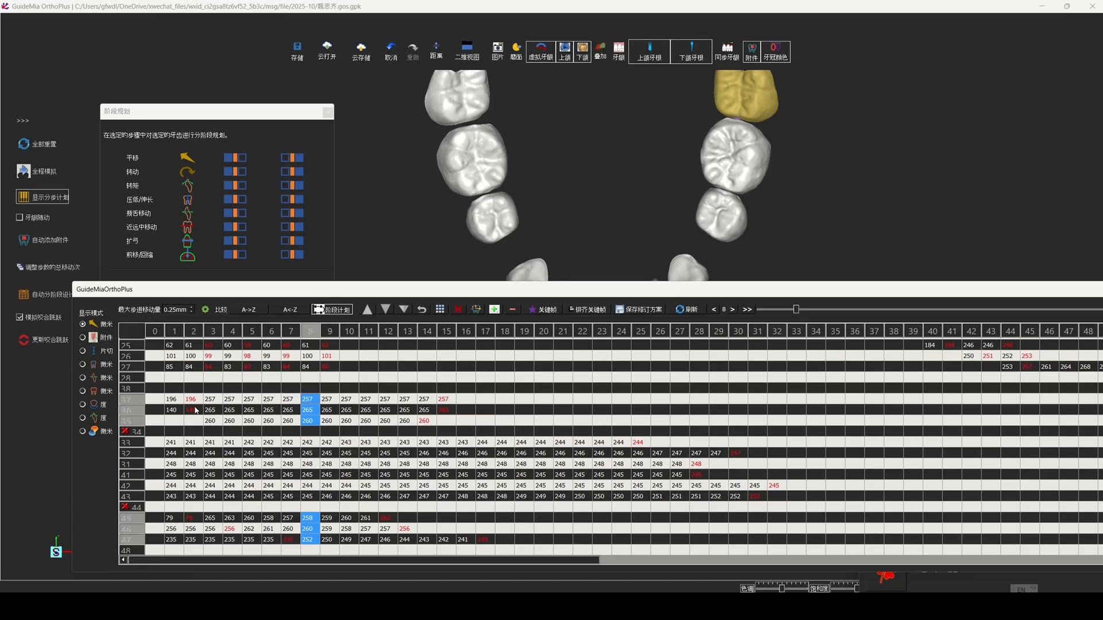
click(211, 399)
click(211, 410)
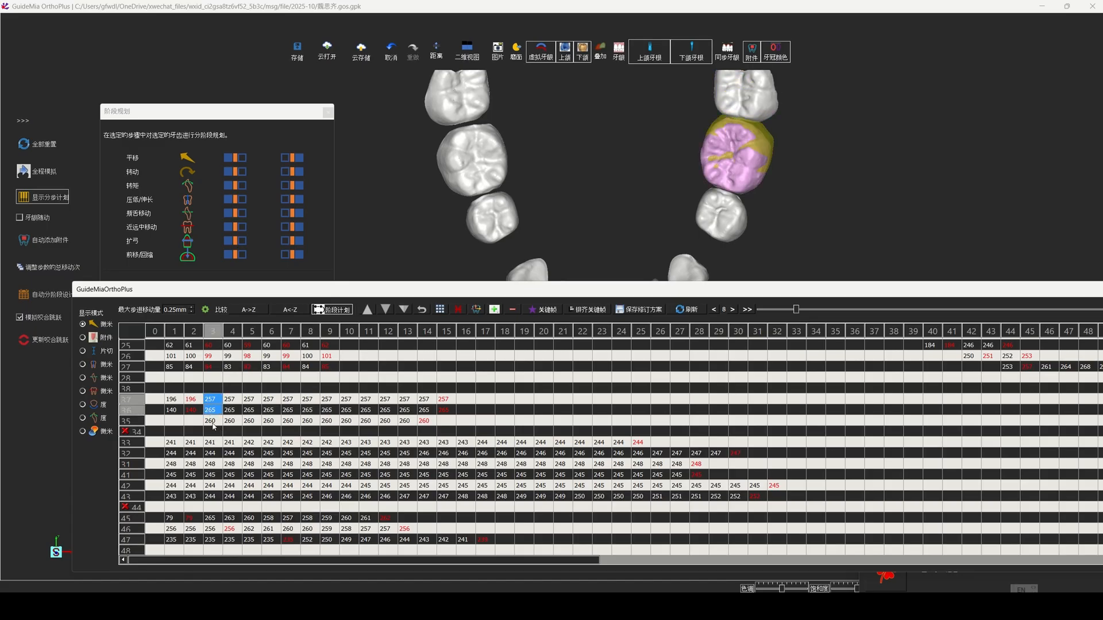
click(211, 422)
click(309, 518)
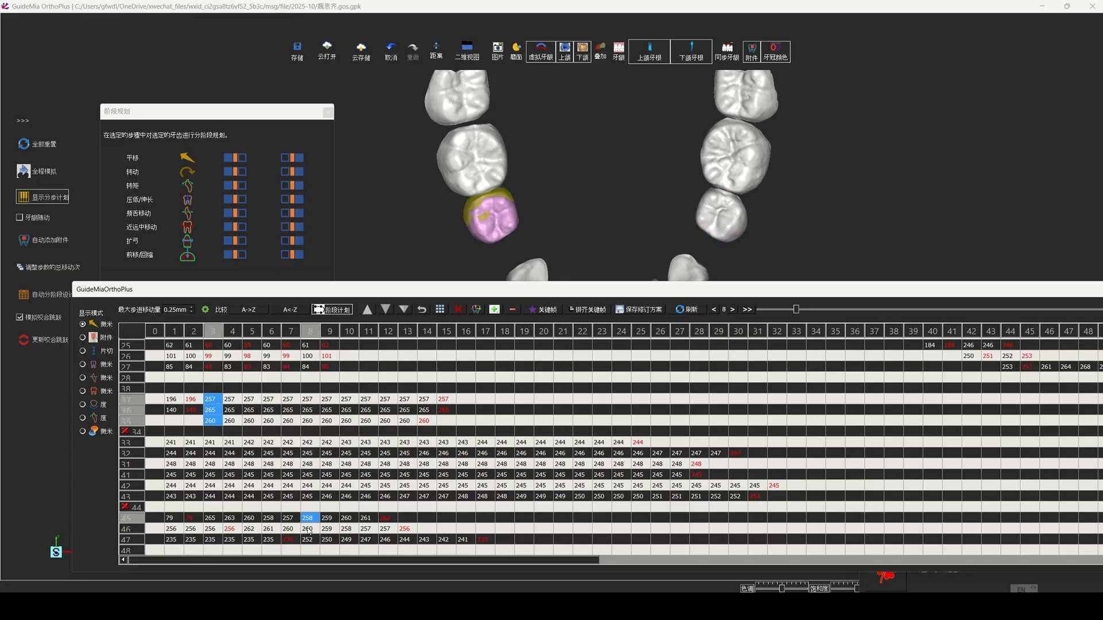
Step: Apply an 8-degree anchorage preparation (支抗预备) to lower posterior teeth 35–37 and 45–47 at stage 8
click(311, 399)
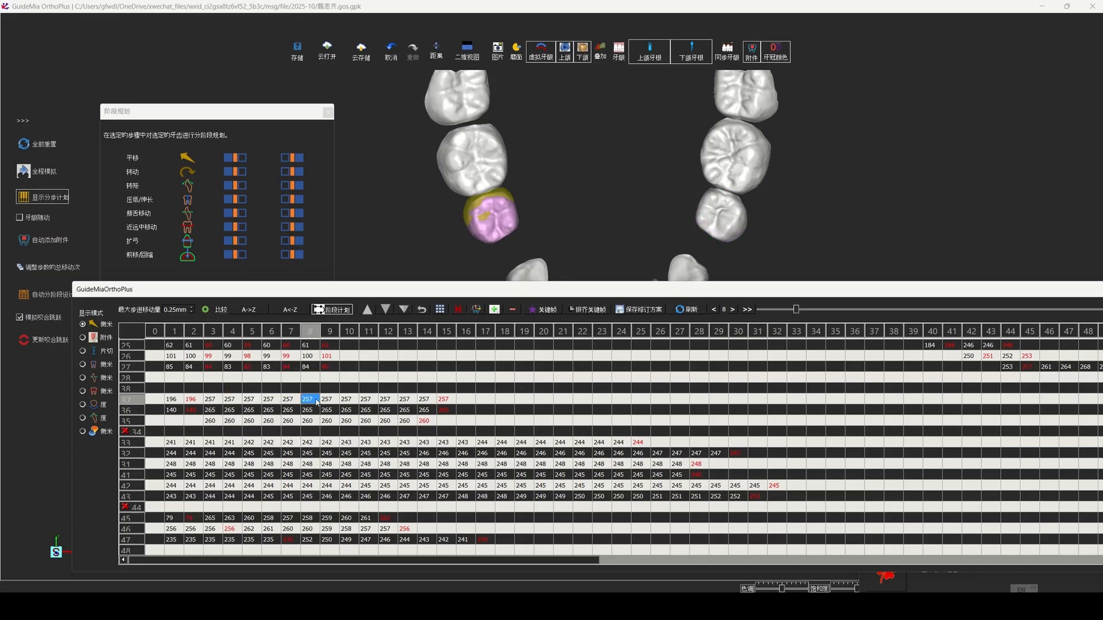
ctrl+click(311, 410)
ctrl+click(312, 421)
ctrl+click(307, 519)
ctrl+click(306, 529)
ctrl+click(305, 540)
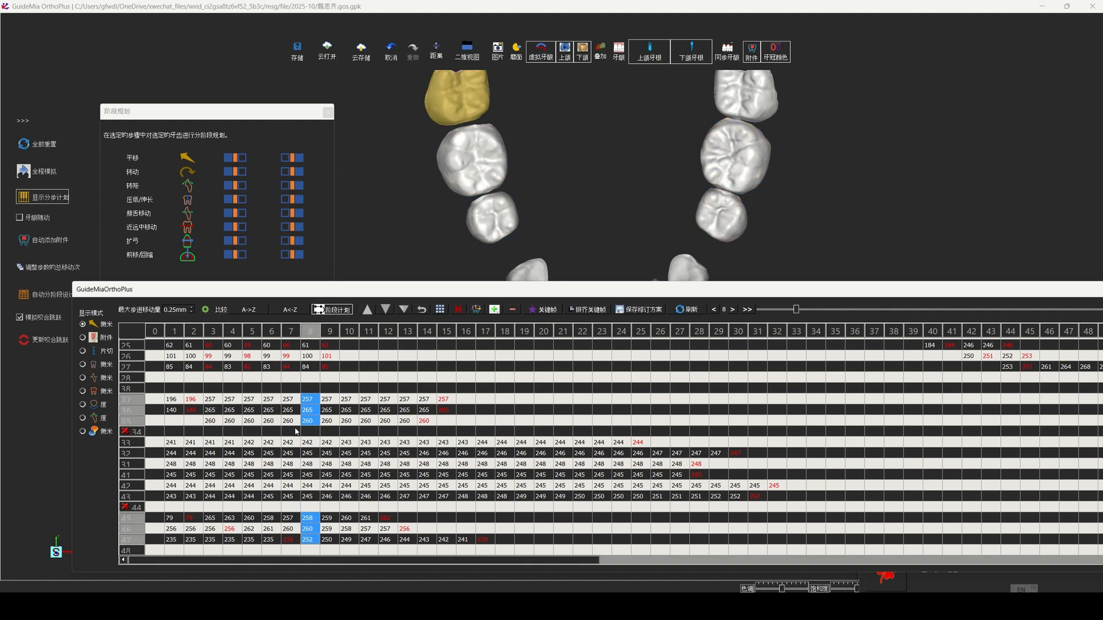
drag(296, 296, 285, 347)
click(309, 292)
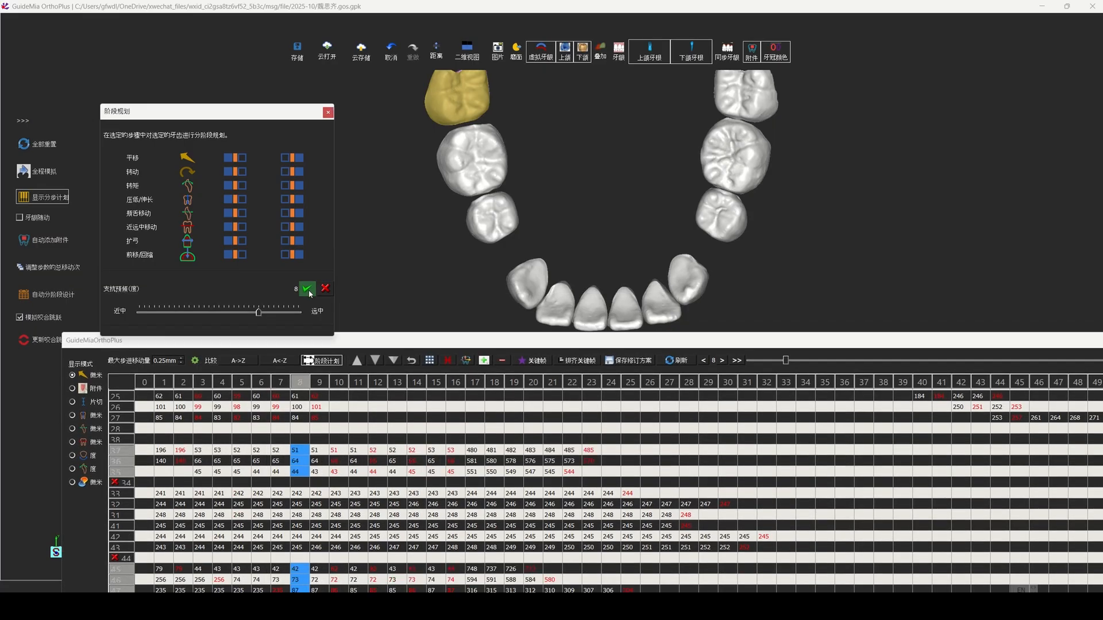
drag(452, 346, 452, 296)
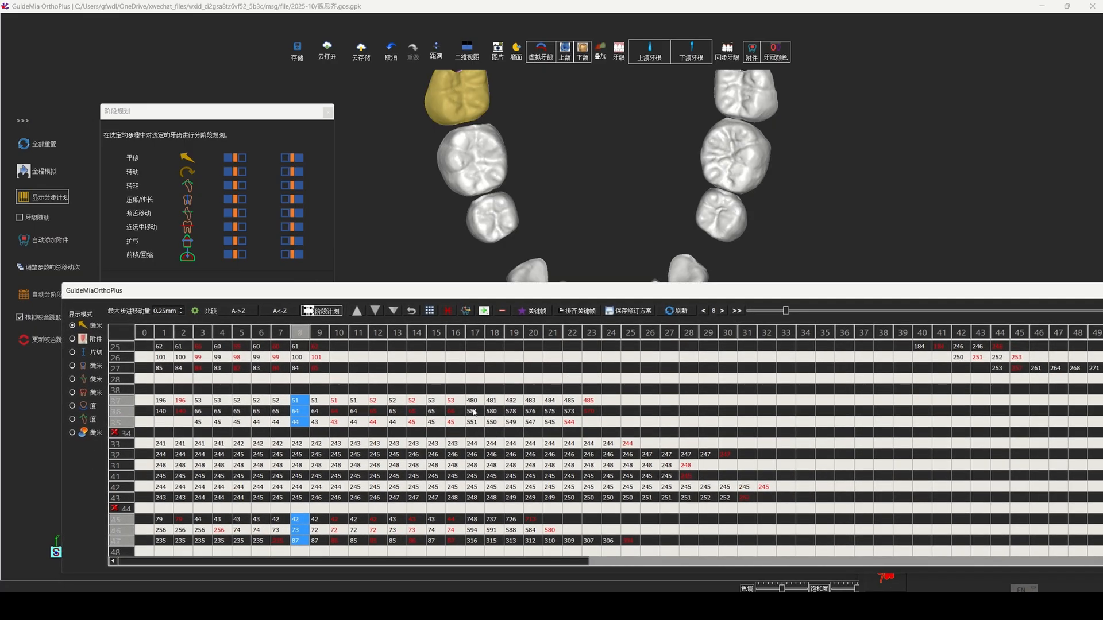
Step: Schedule rotation (转动) first for lower posterior teeth 35–37 at stage 19 and 45–47 at stage 18
click(511, 401)
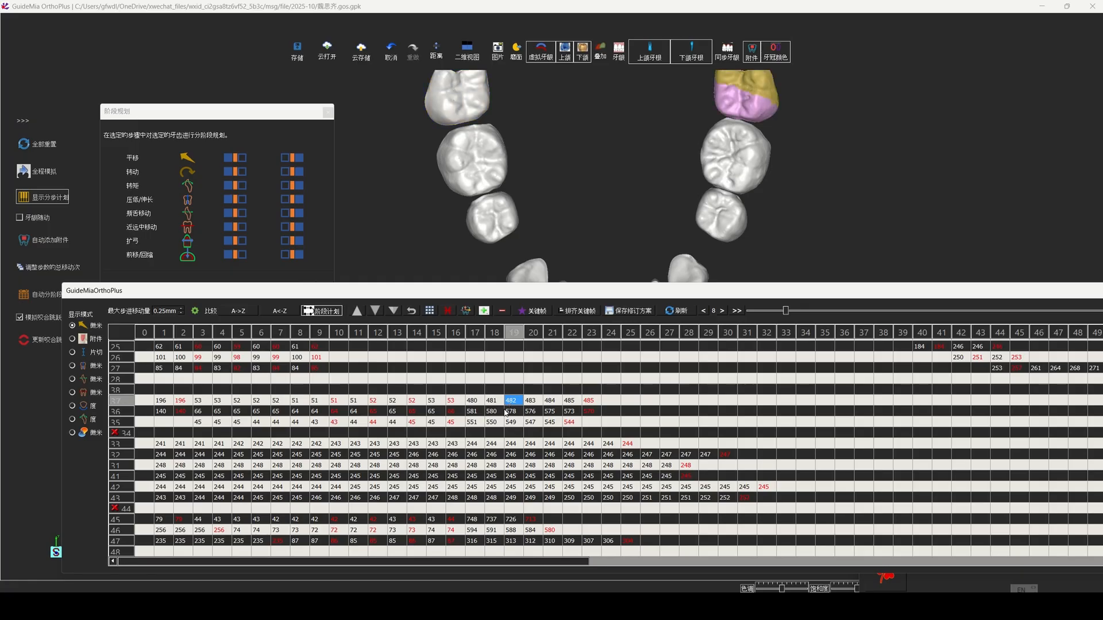
ctrl+click(513, 412)
ctrl+click(512, 422)
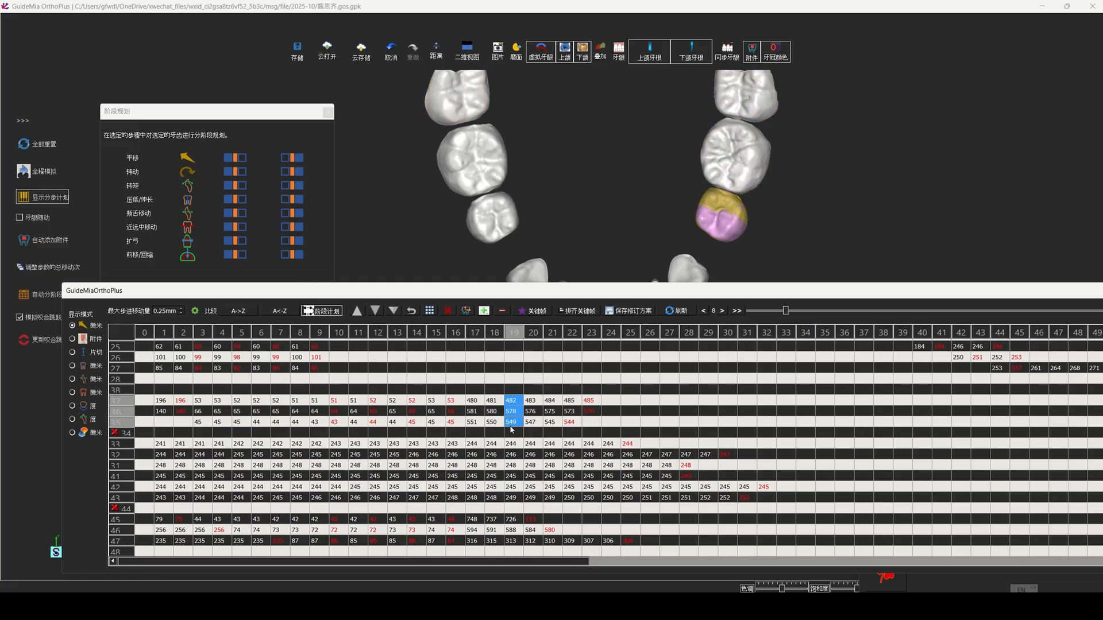
ctrl+click(501, 519)
ctrl+click(499, 530)
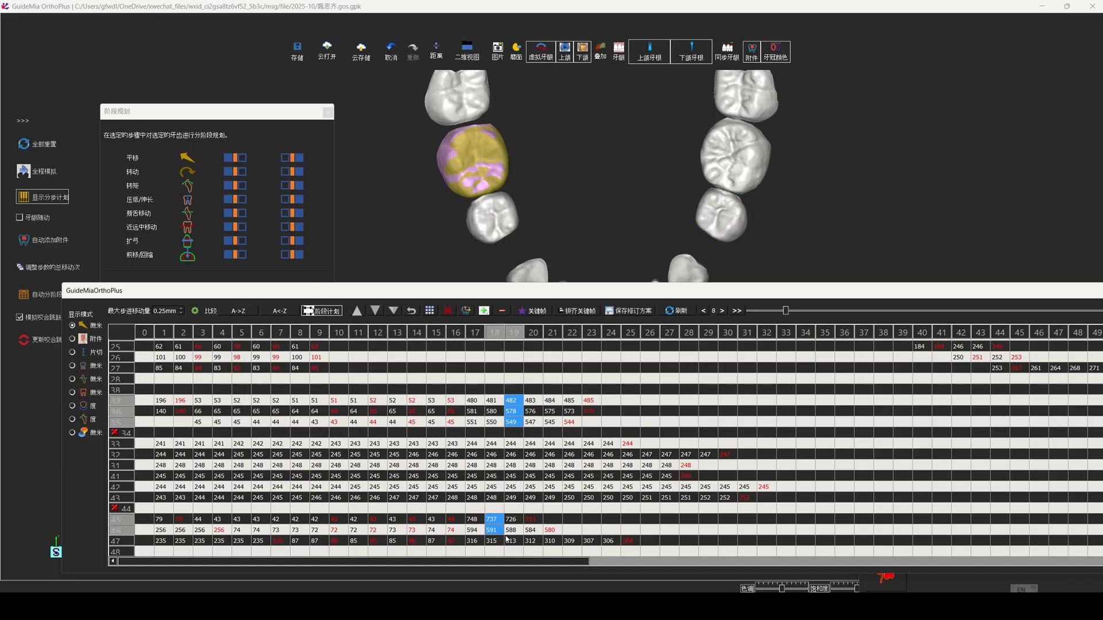
ctrl+click(491, 540)
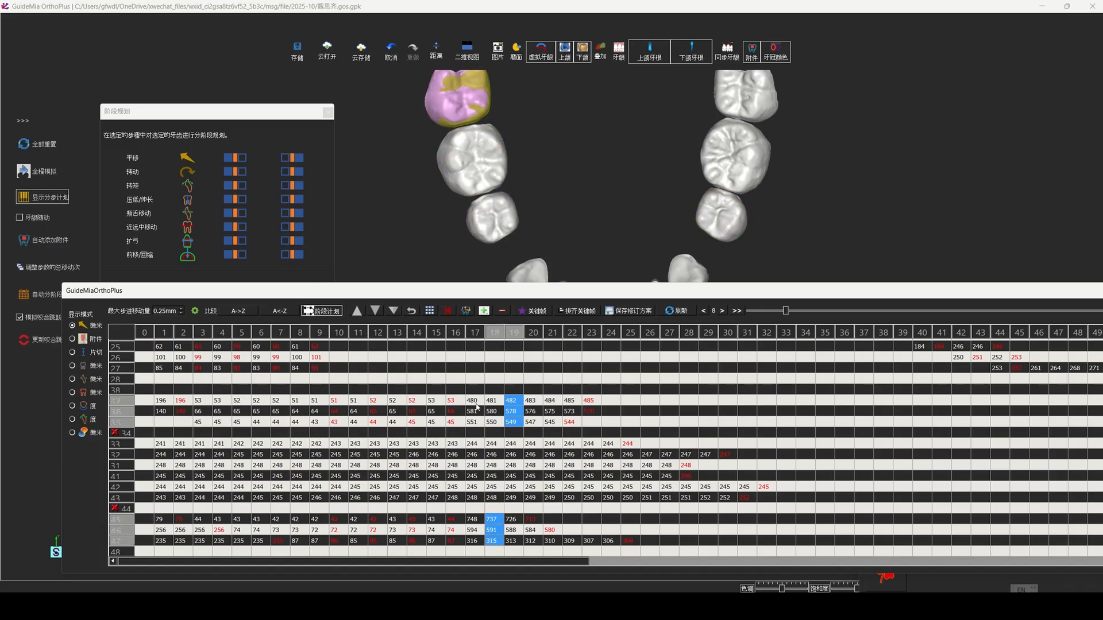
click(189, 173)
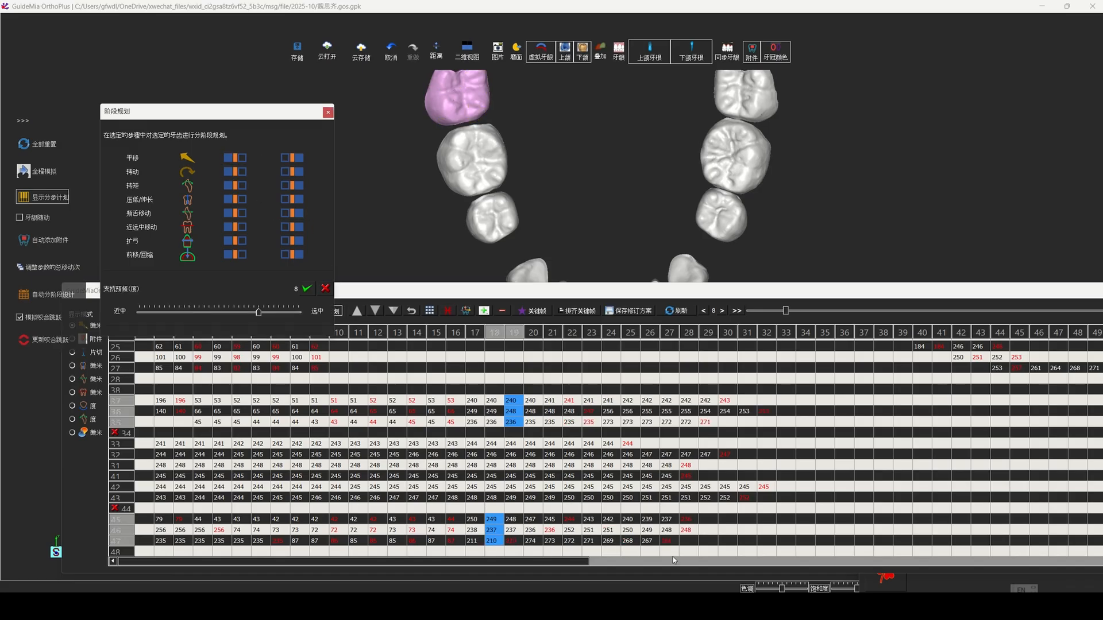
Step: Delay the start of lower lateral incisors 32 and 42 to stage 4 and central incisors 31 and 41 to stage 7
click(161, 443)
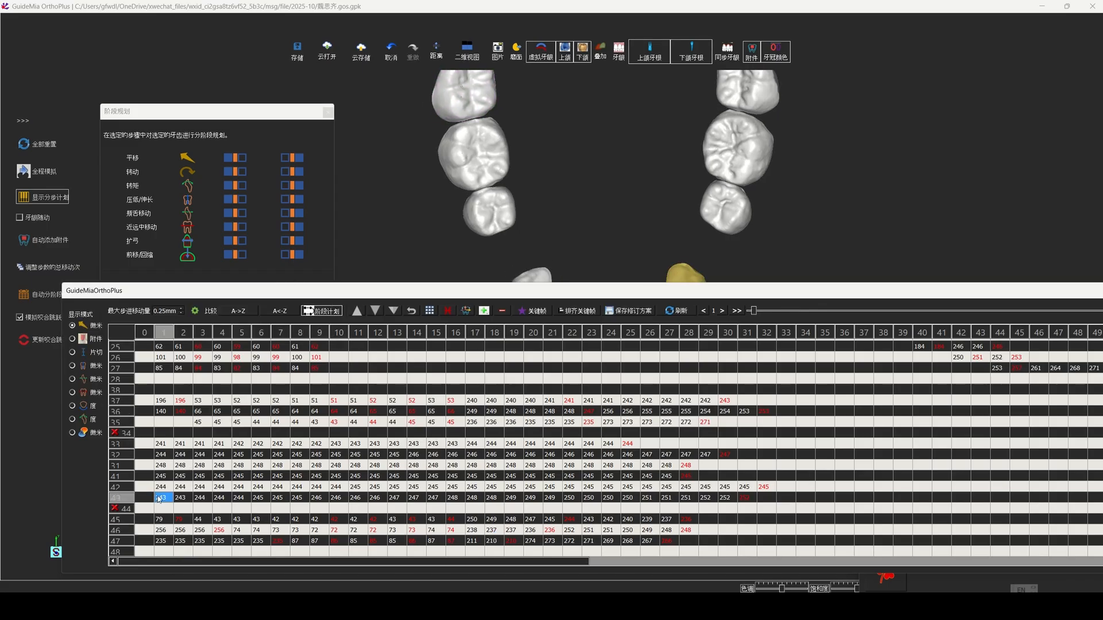
click(162, 457)
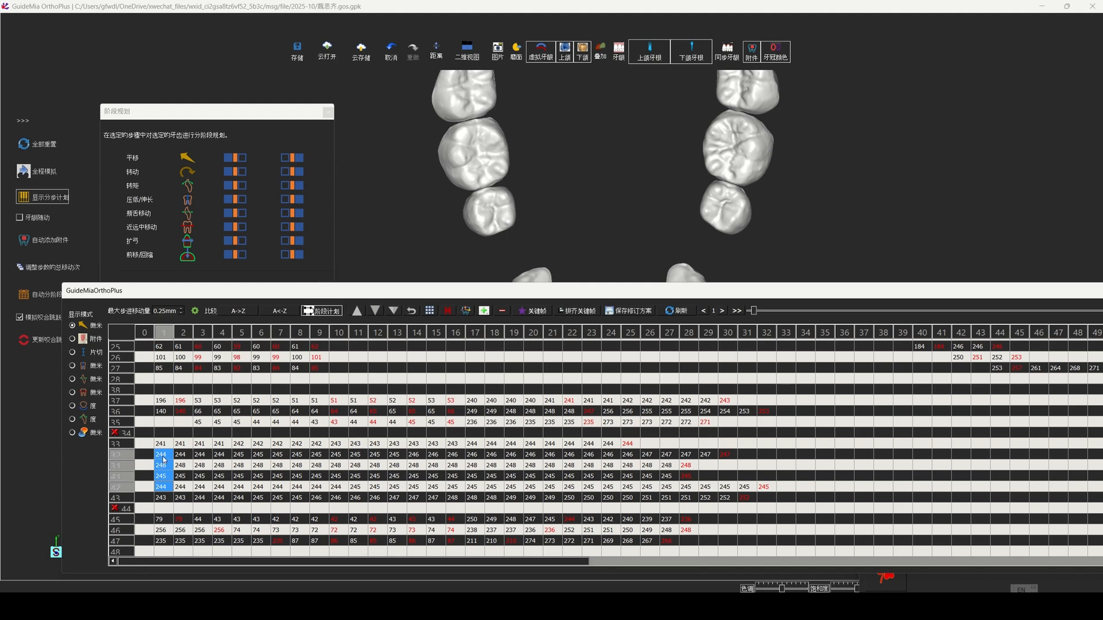
click(162, 444)
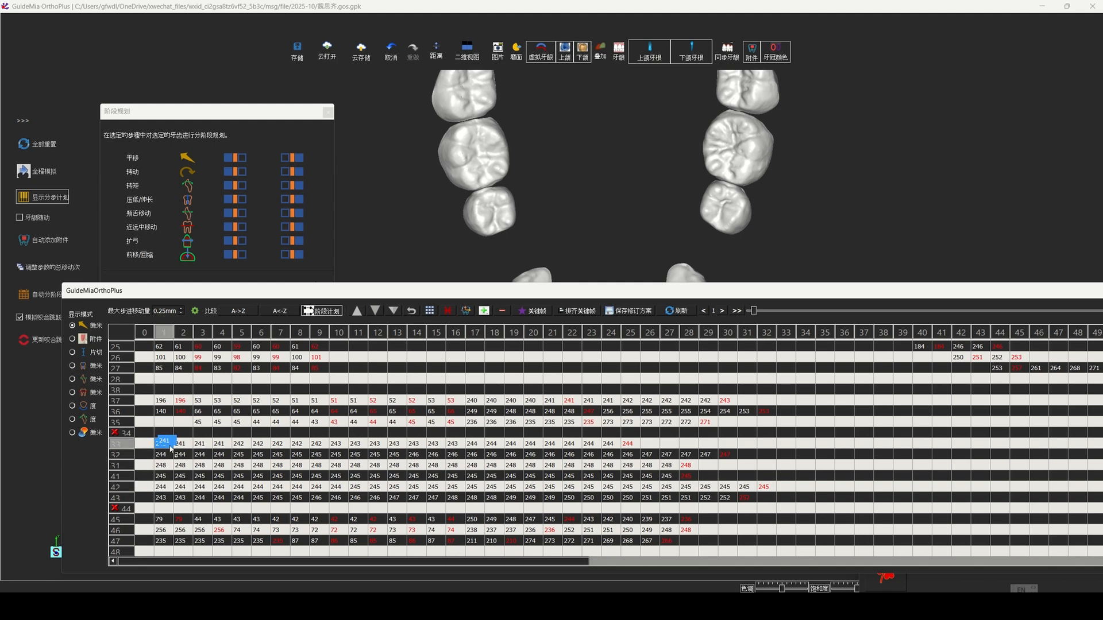
click(165, 455)
shift+click(159, 489)
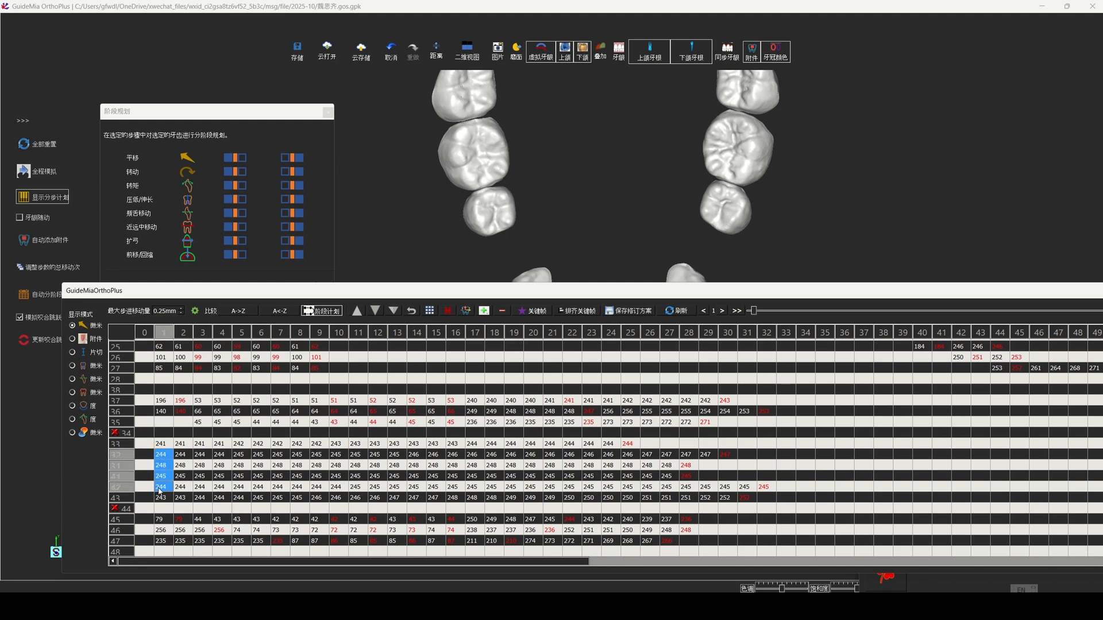
drag(164, 455, 279, 470)
Step: Schedule rotation (转动) first for the lower anterior teeth 33–43 at stage 11
click(341, 466)
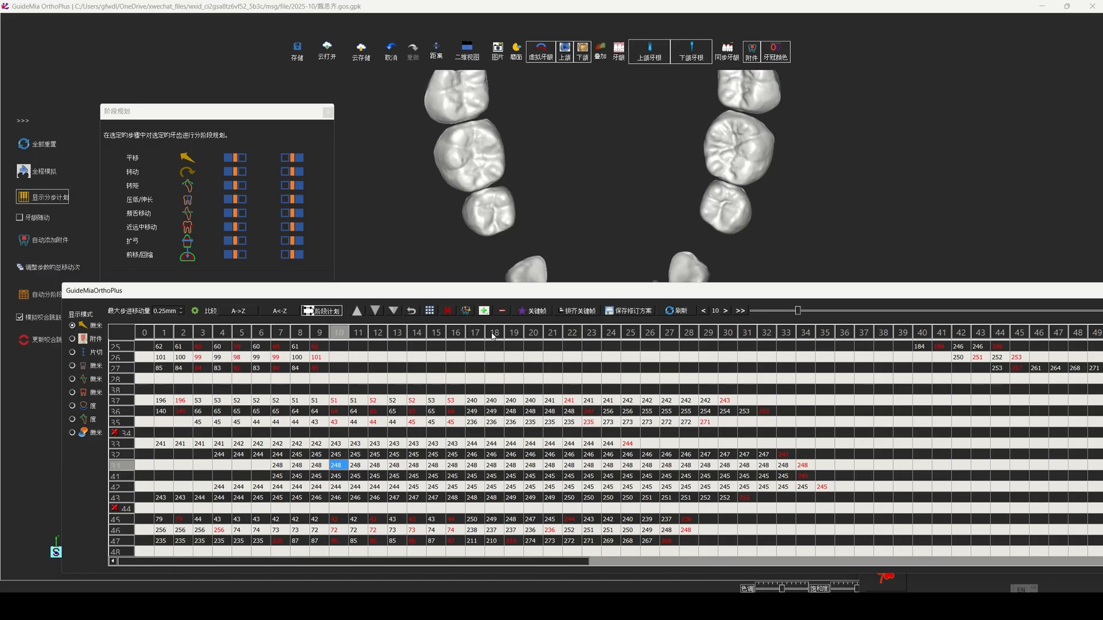
drag(553, 299, 551, 357)
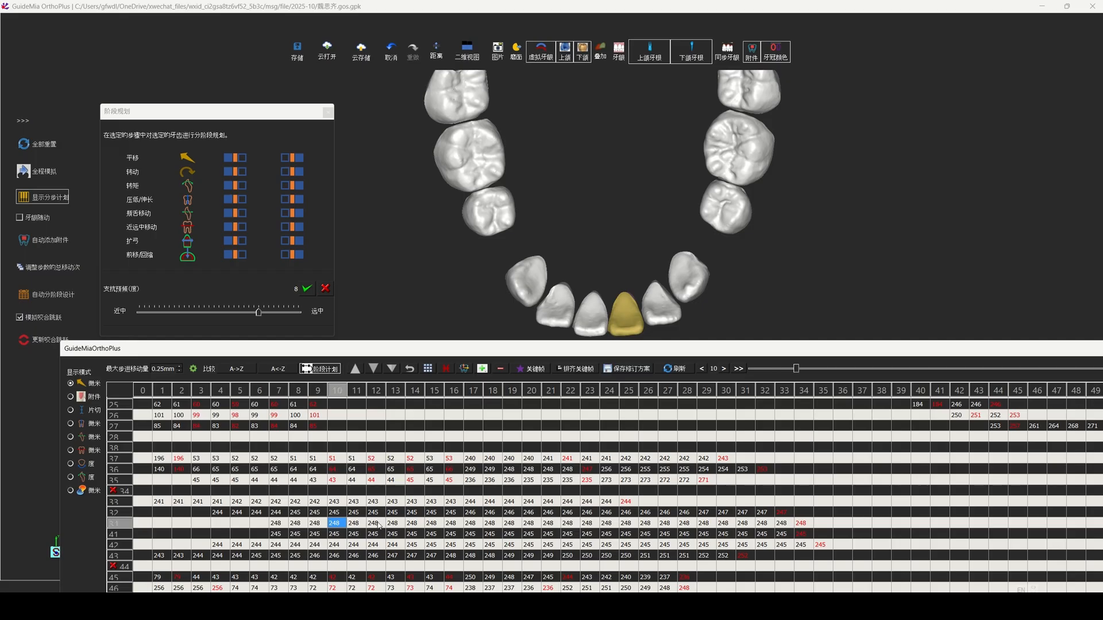
click(359, 524)
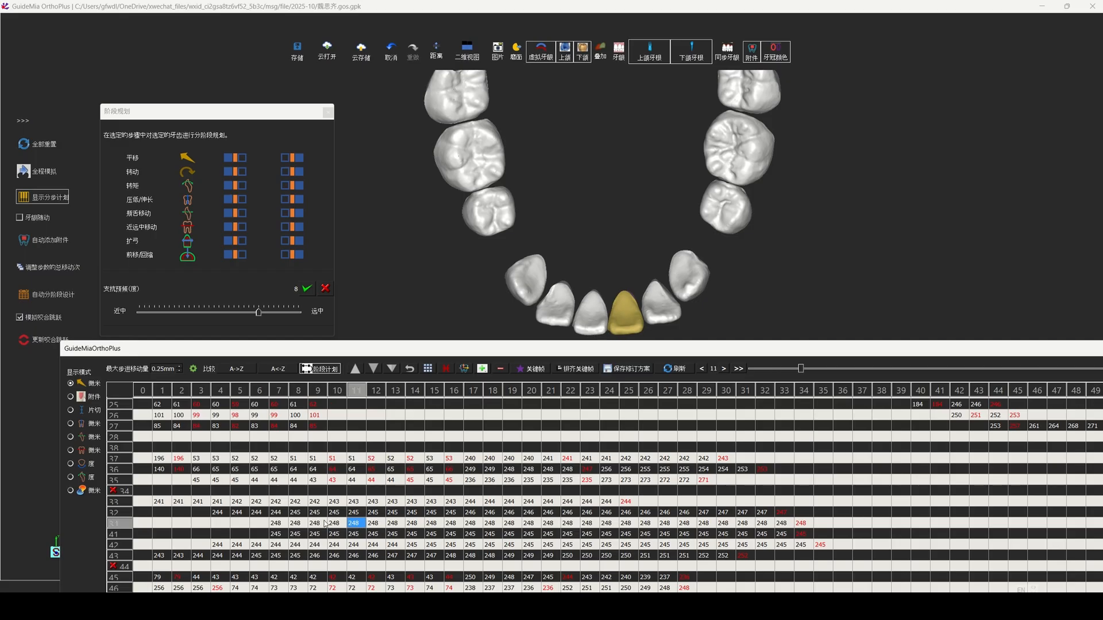
click(355, 502)
shift+click(354, 558)
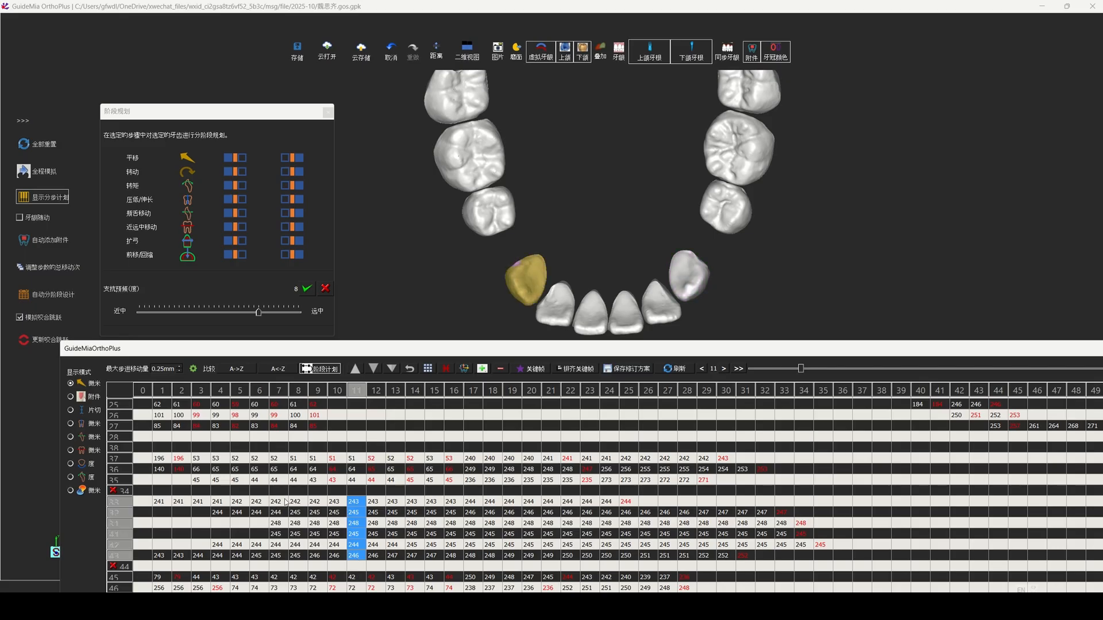
click(236, 171)
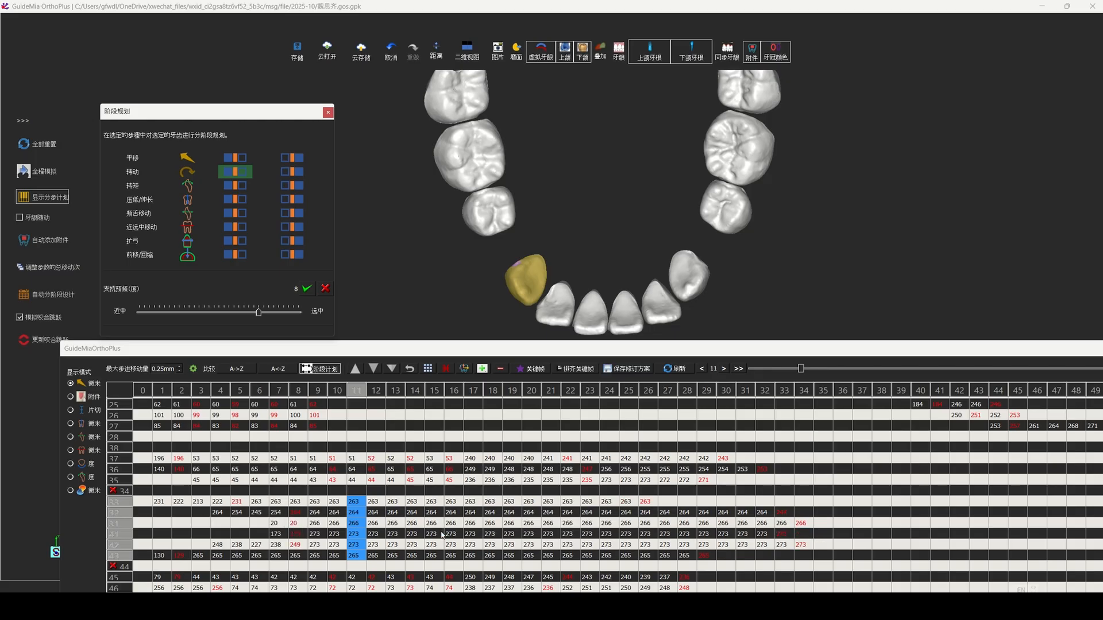
Step: Align the keyframes (拼齐关键帧) of lower anterior teeth 33–43 at stage 16
click(451, 524)
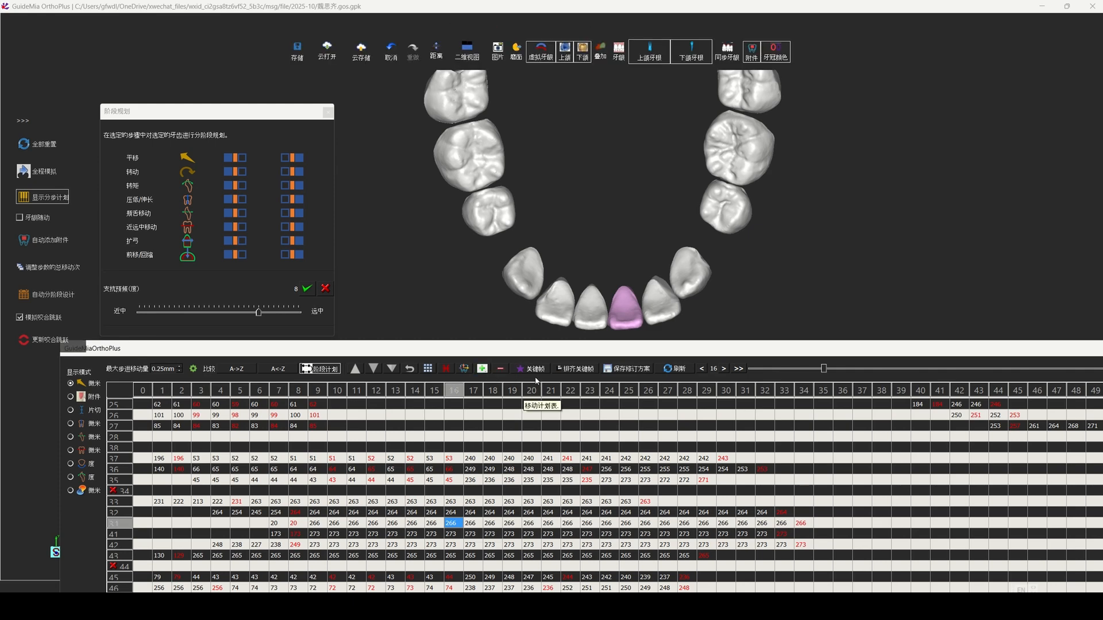
click(450, 502)
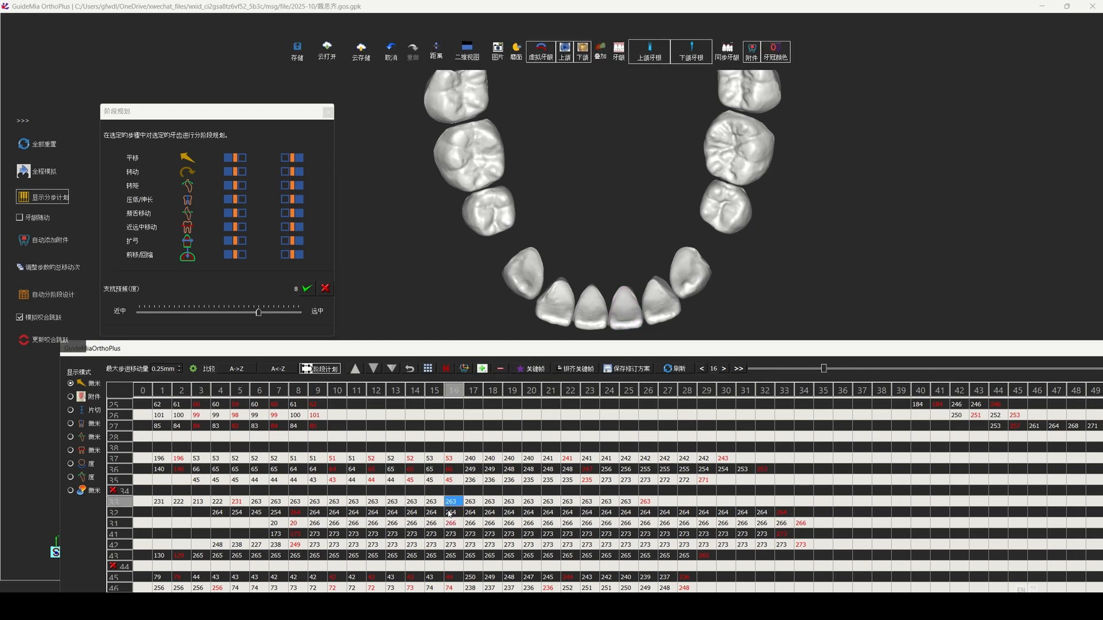
shift+click(453, 555)
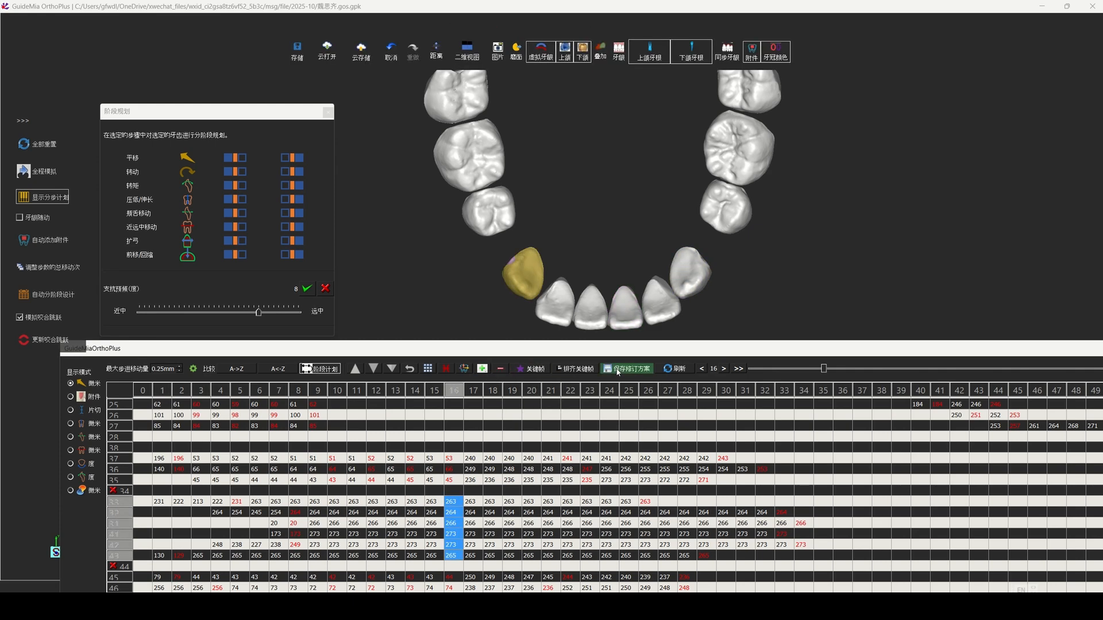
click(579, 369)
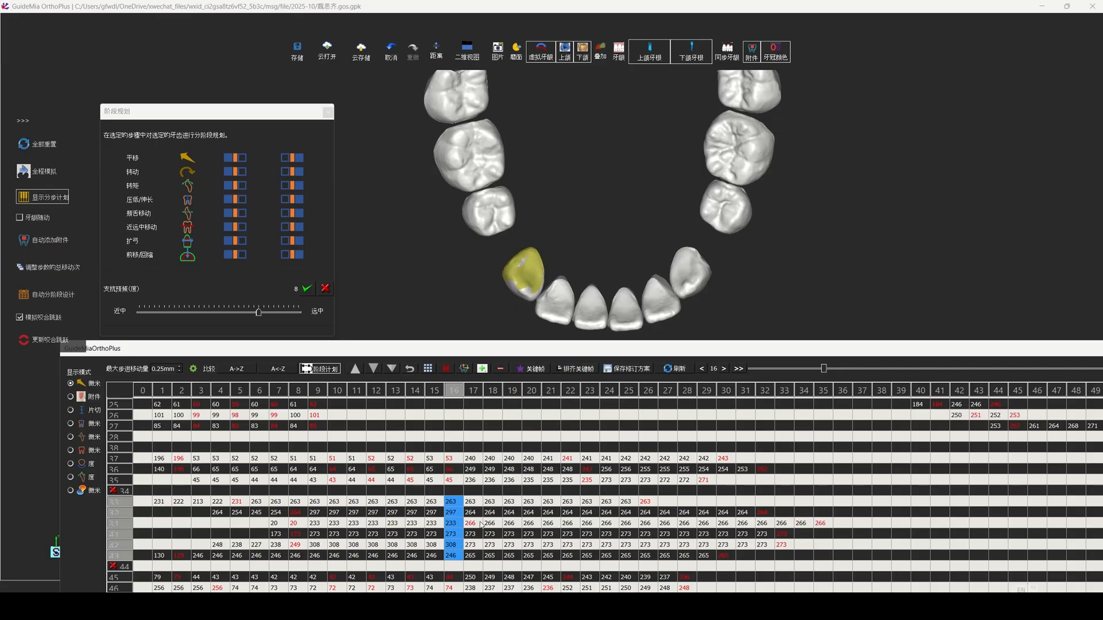
click(452, 524)
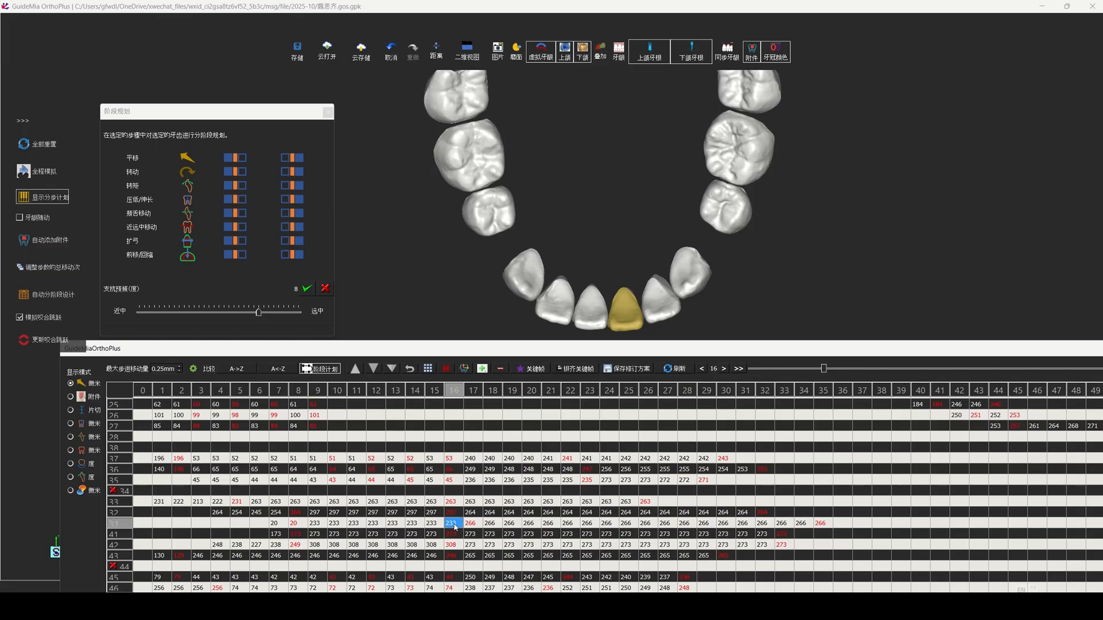
Step: Align the keyframes (拼齐关键帧) of lower anterior teeth 33–43 at stage 23
click(596, 525)
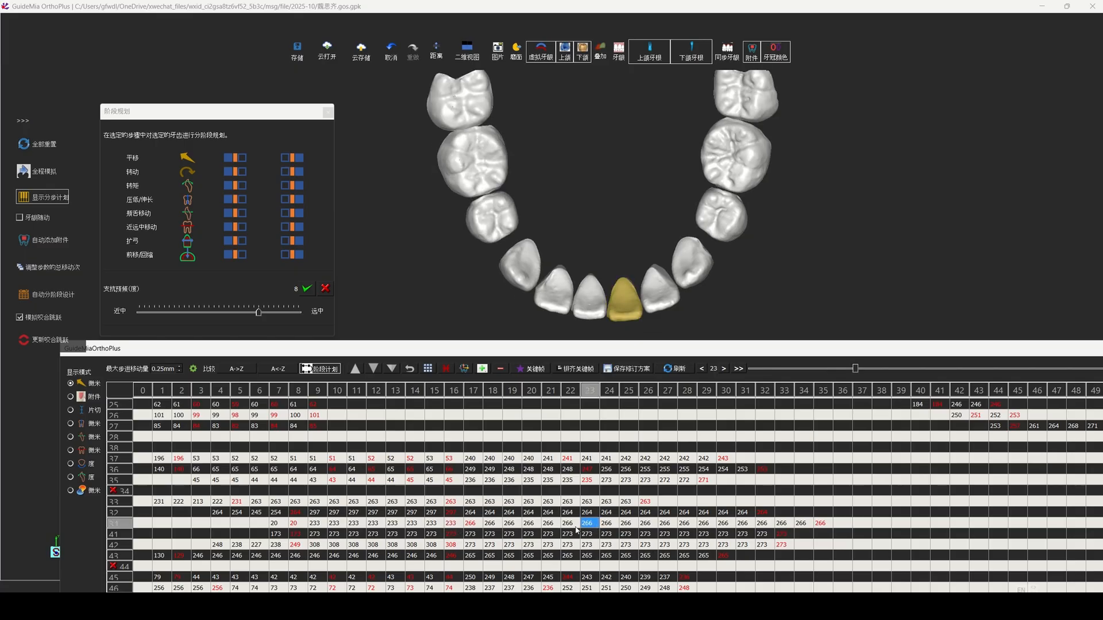
click(574, 526)
click(592, 526)
click(592, 503)
shift+click(587, 555)
click(576, 370)
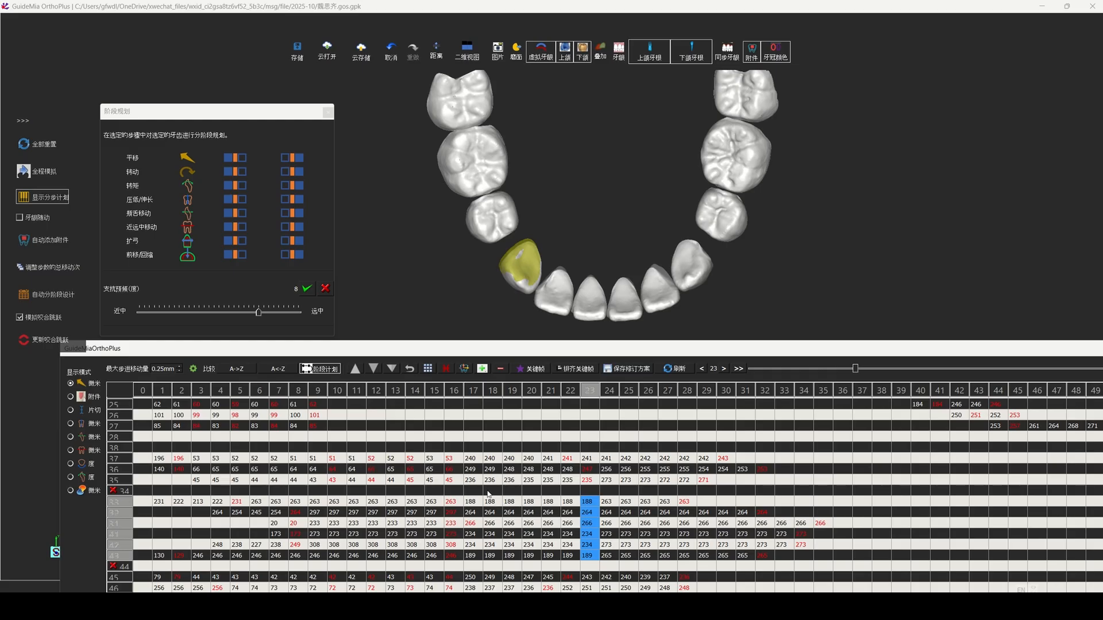
Step: Stagger the lower molars' second movement phase, starting 36 and 46 at stage 19 and 37 and 47 at stage 21
drag(474, 472, 555, 463)
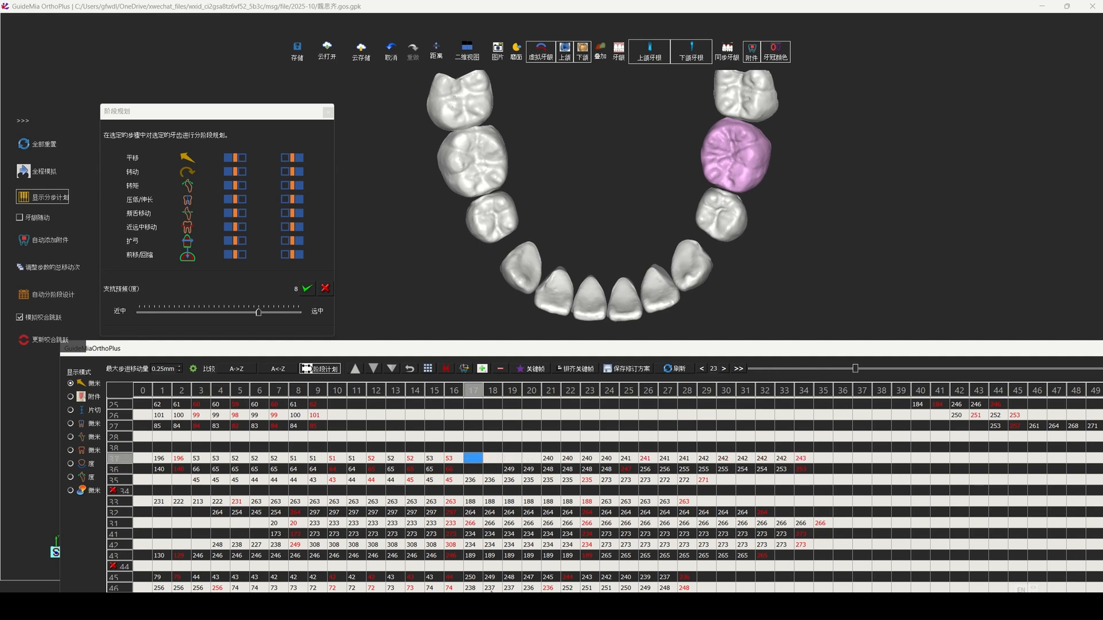
drag(579, 348, 596, 298)
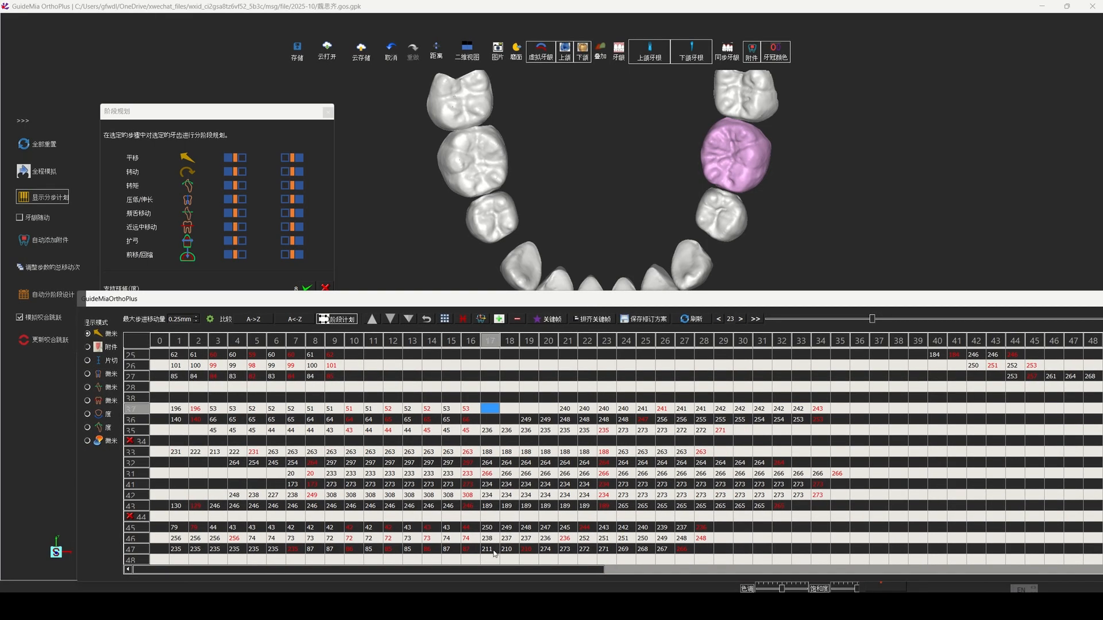
drag(487, 543, 564, 553)
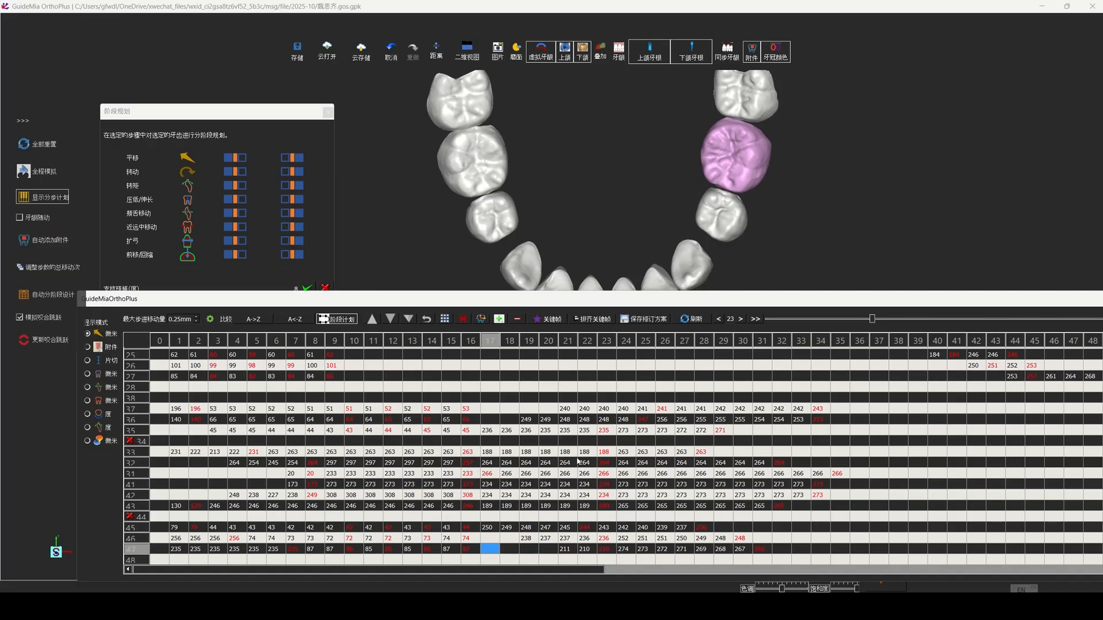
Step: Delay the second phase of the lower posteriors, starting 35 and 45 at stage 31, 36 and 46 at 33, 37 and 47 at 35
ctrl+click(566, 409)
ctrl+click(527, 420)
ctrl+click(490, 431)
ctrl+click(488, 527)
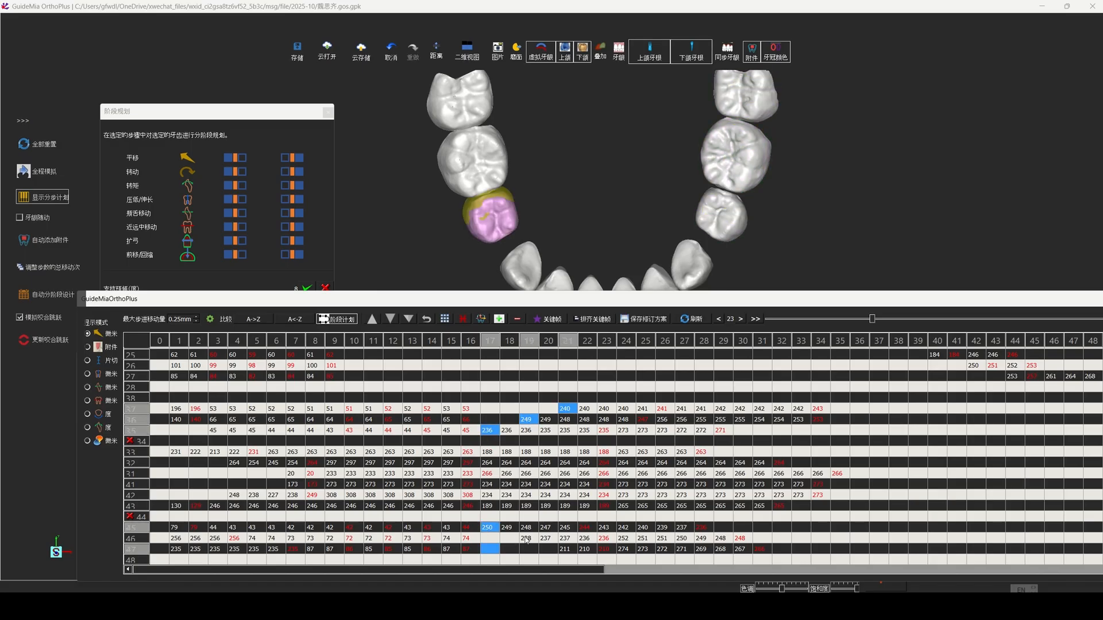
ctrl+click(526, 539)
ctrl+click(569, 549)
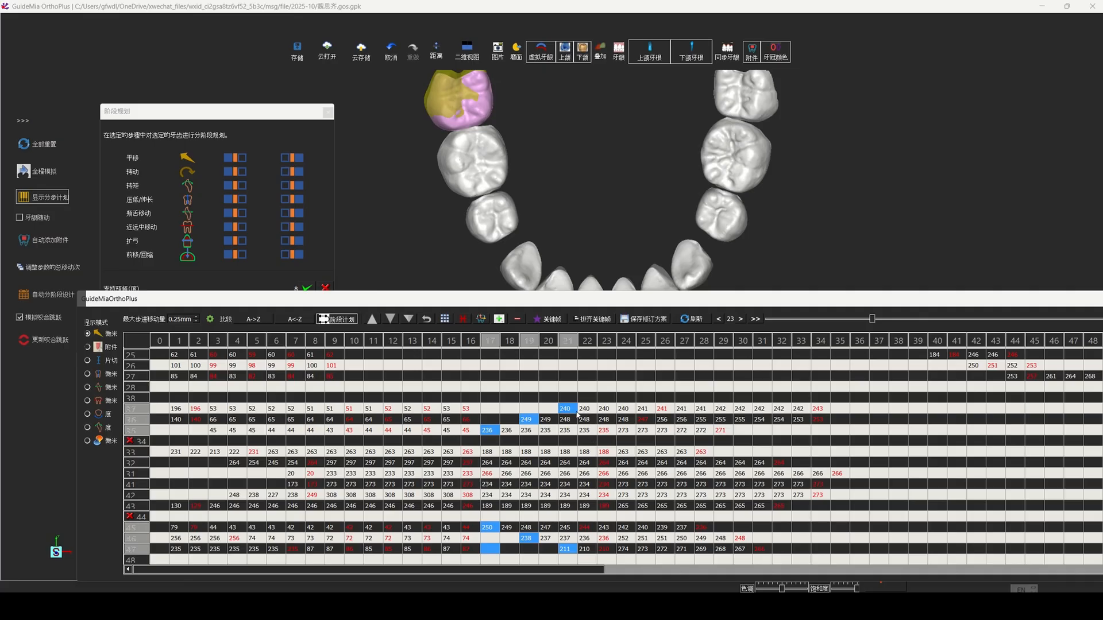
drag(571, 410, 843, 410)
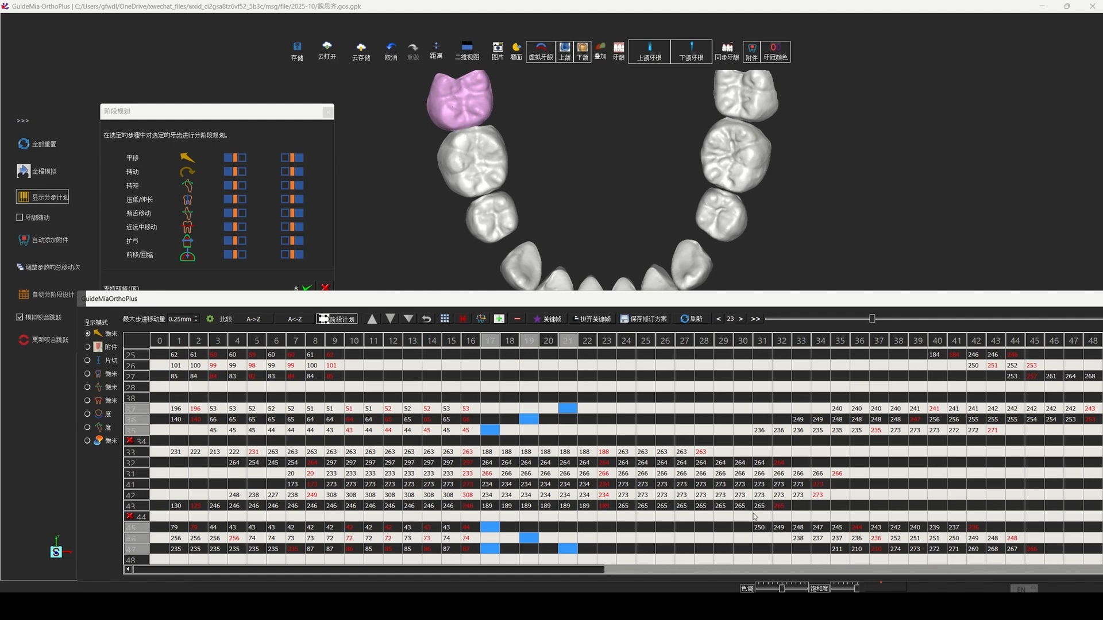
drag(586, 571, 560, 568)
Step: Insert one step (插入步骤) into the movement of lower anterior teeth 33–43 at stage 13
click(421, 495)
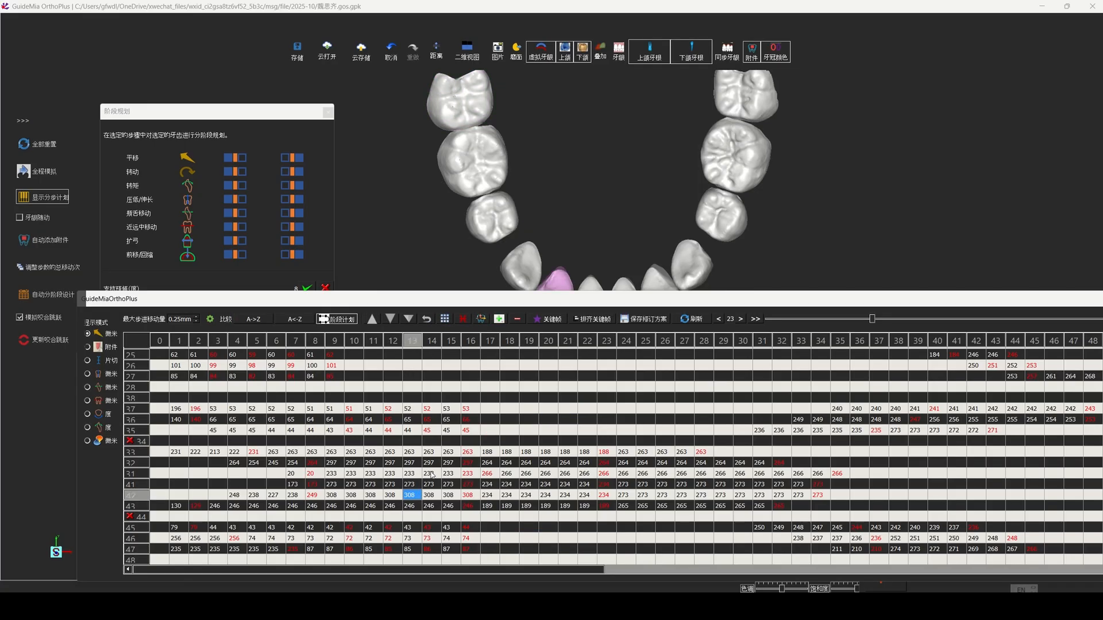
drag(411, 453, 409, 511)
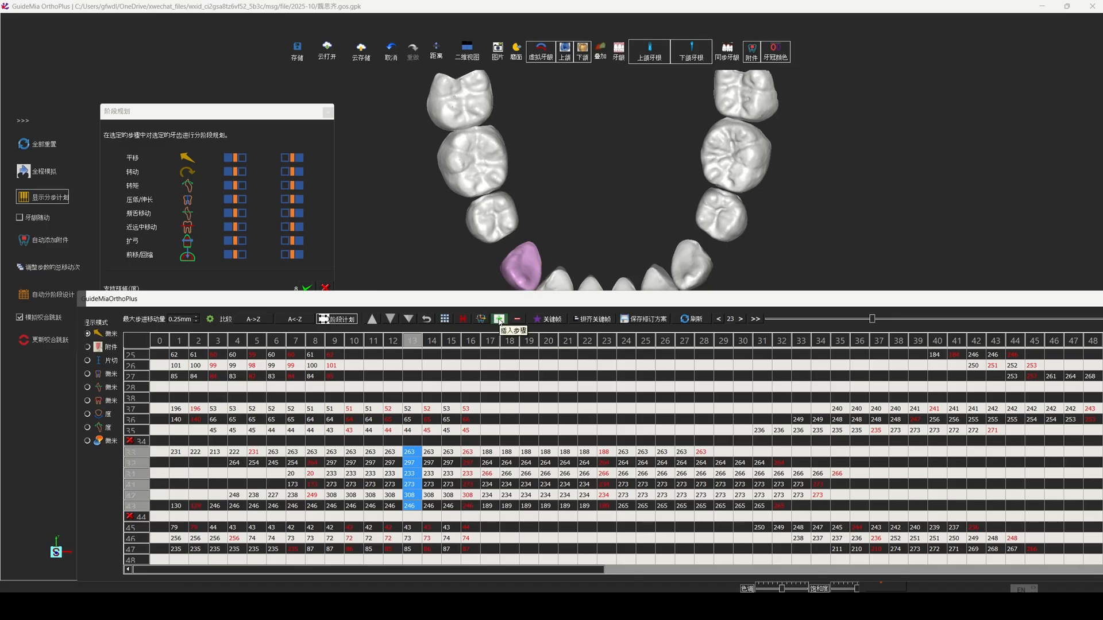
click(499, 320)
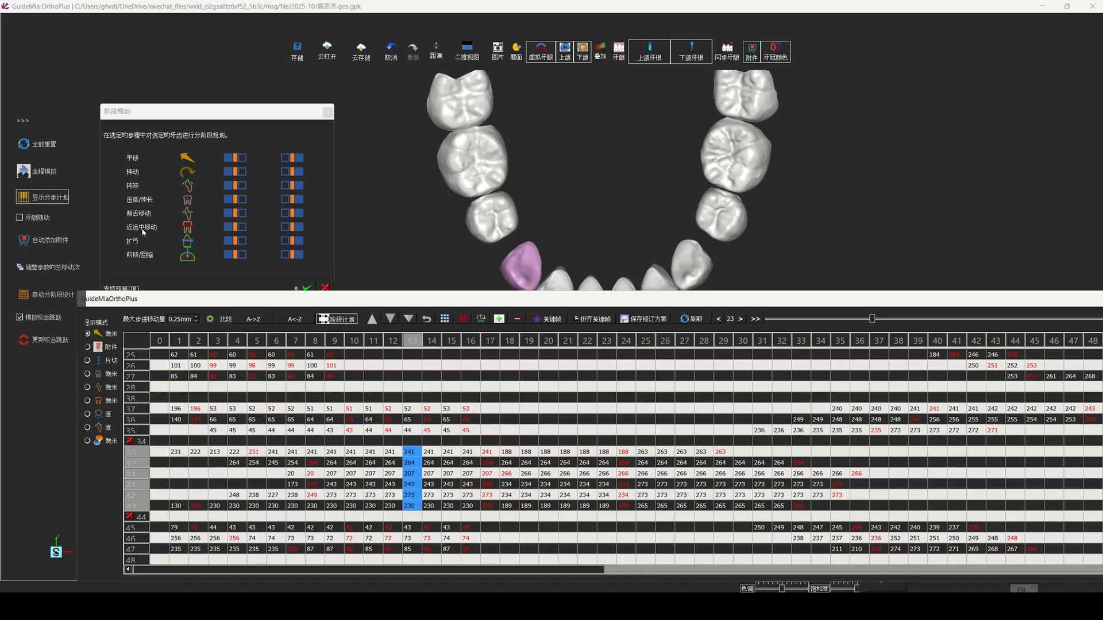
Step: Play the full simulation (全程模拟) of the lower arch in occlusal view and inspect tooth 42 at stages 4 and 5
middle_drag(613, 208, 605, 146)
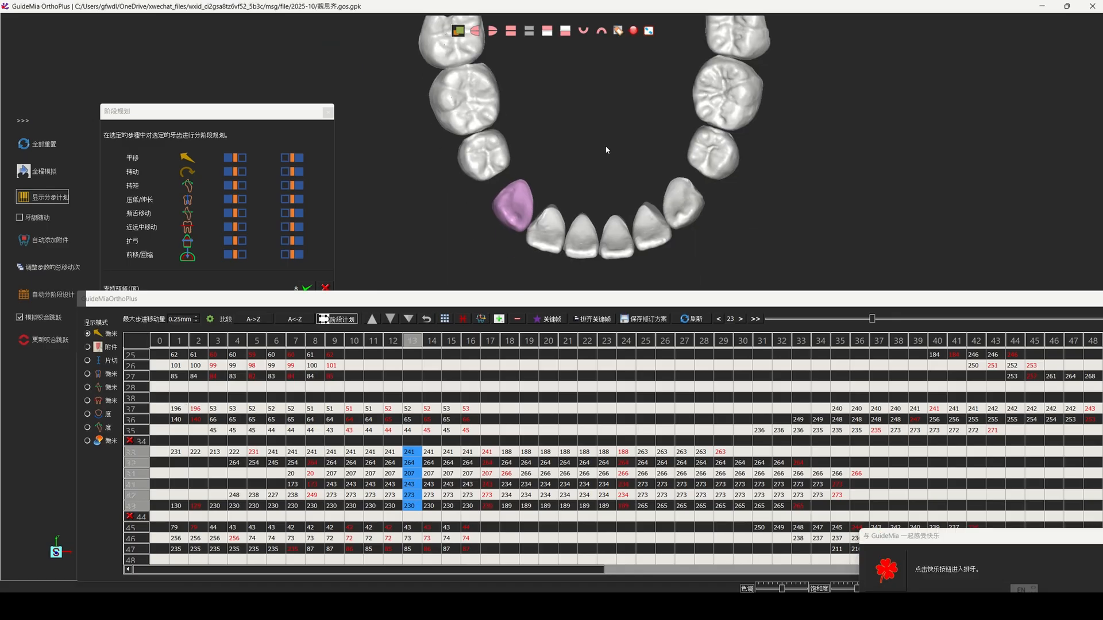
right_drag(605, 147, 597, 183)
click(36, 170)
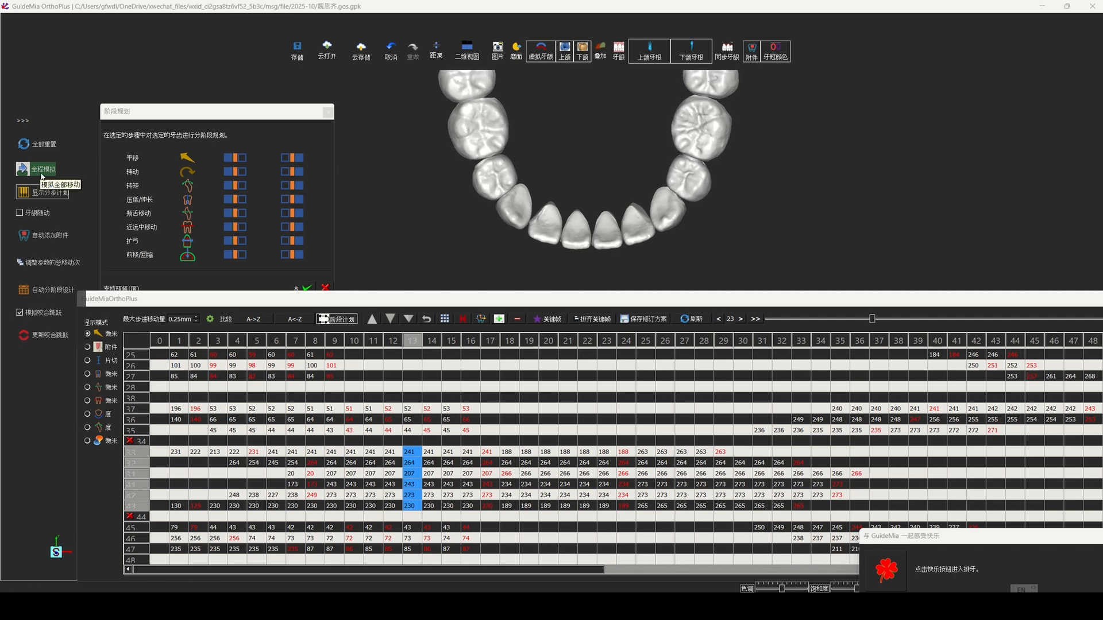
click(44, 170)
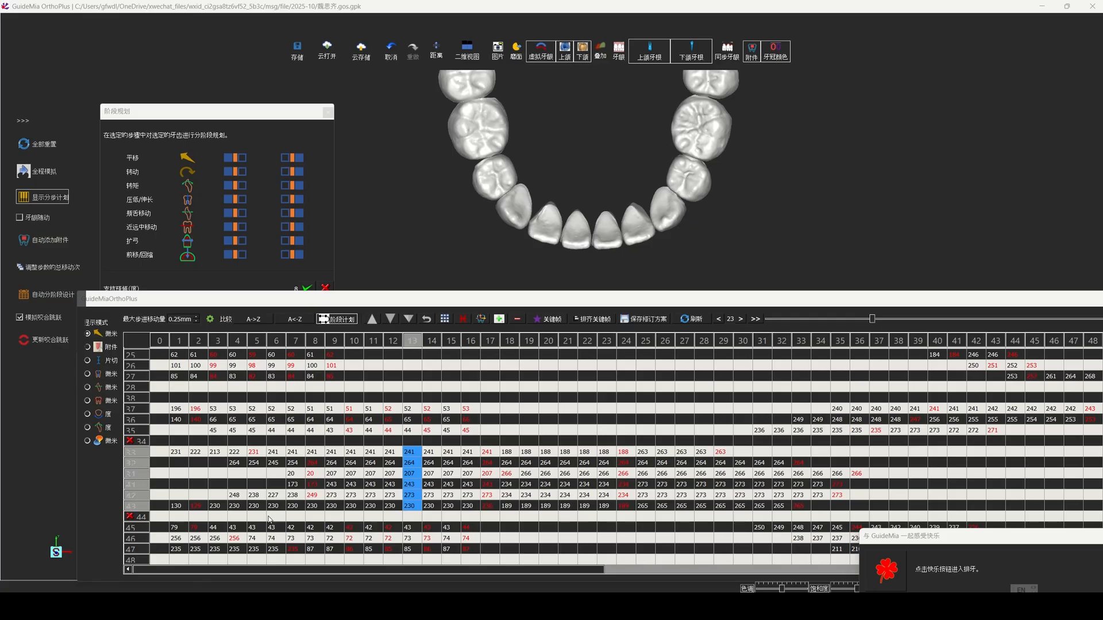
click(243, 498)
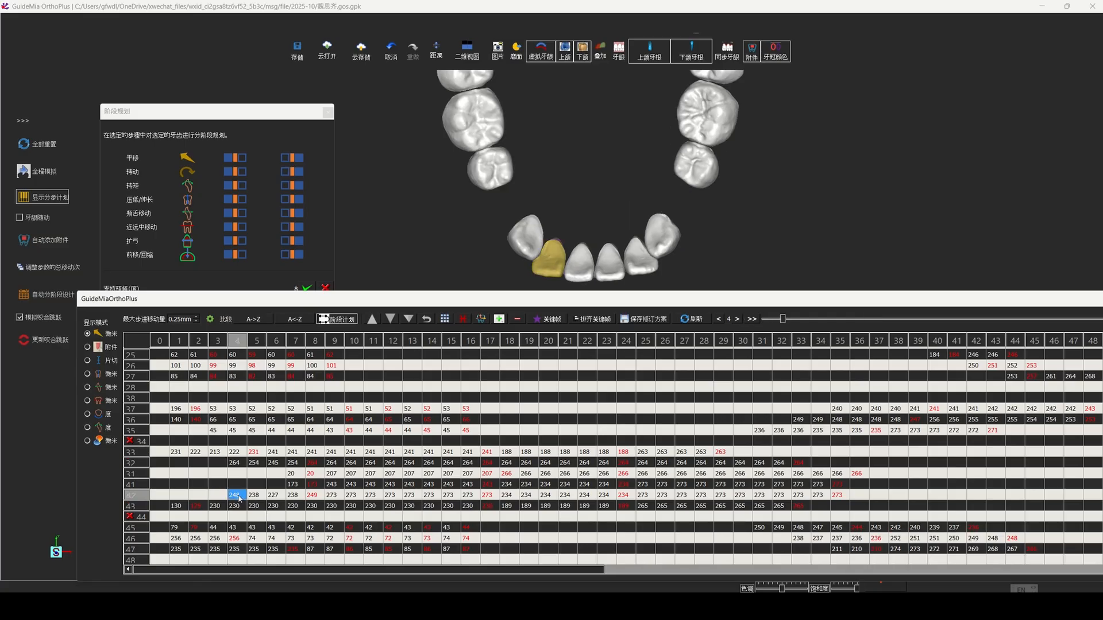
click(263, 496)
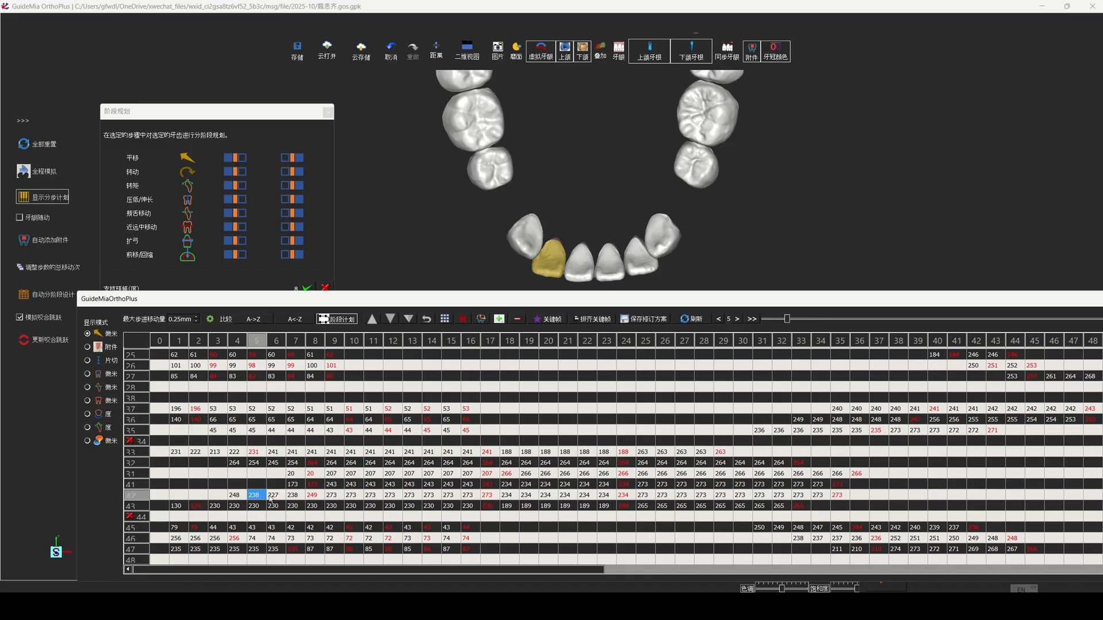
Step: Inspect the position of tooth 42 at stages 6, 7 and 8 of its movement
click(272, 497)
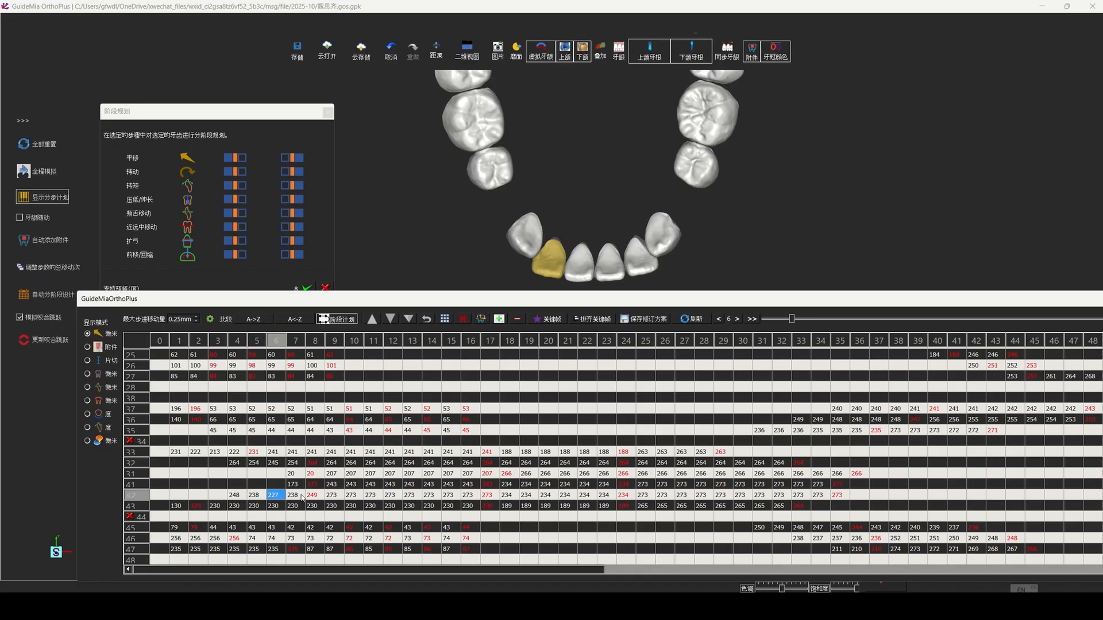
click(293, 497)
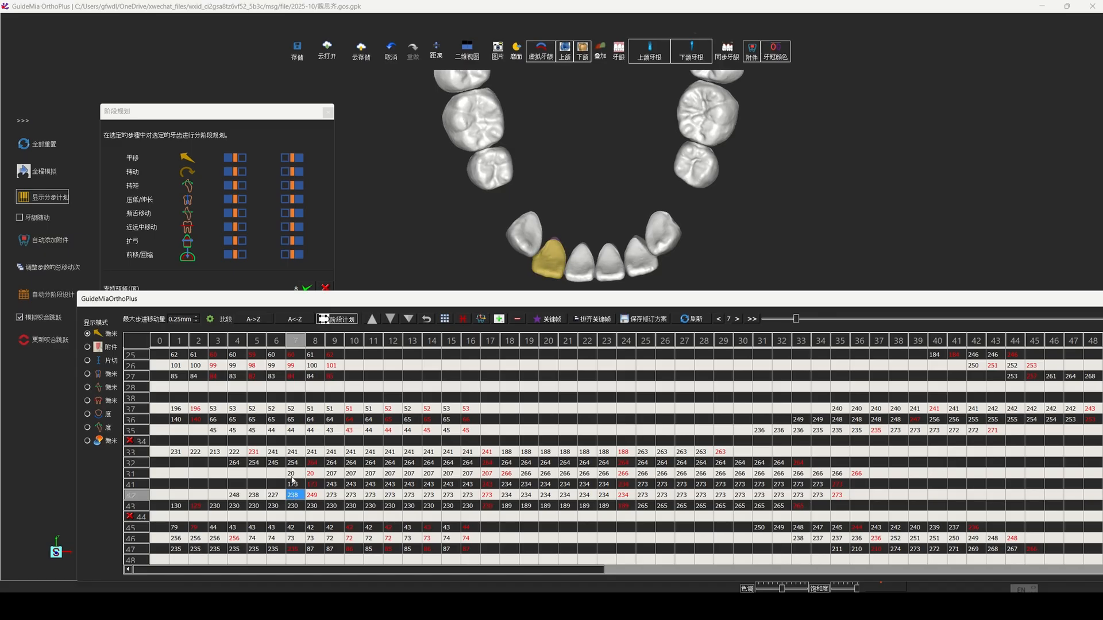
click(312, 498)
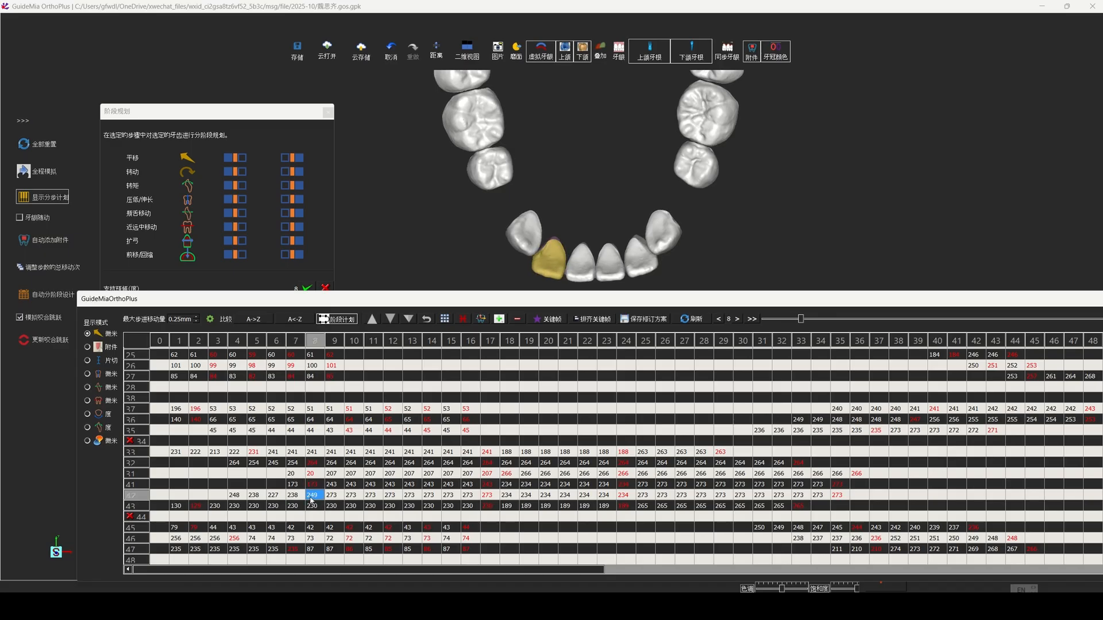
Step: Delay teeth 31 and 41 to start moving at stage 9 and play the full simulation (全程模拟)
click(294, 477)
ctrl+click(291, 485)
drag(292, 475, 333, 475)
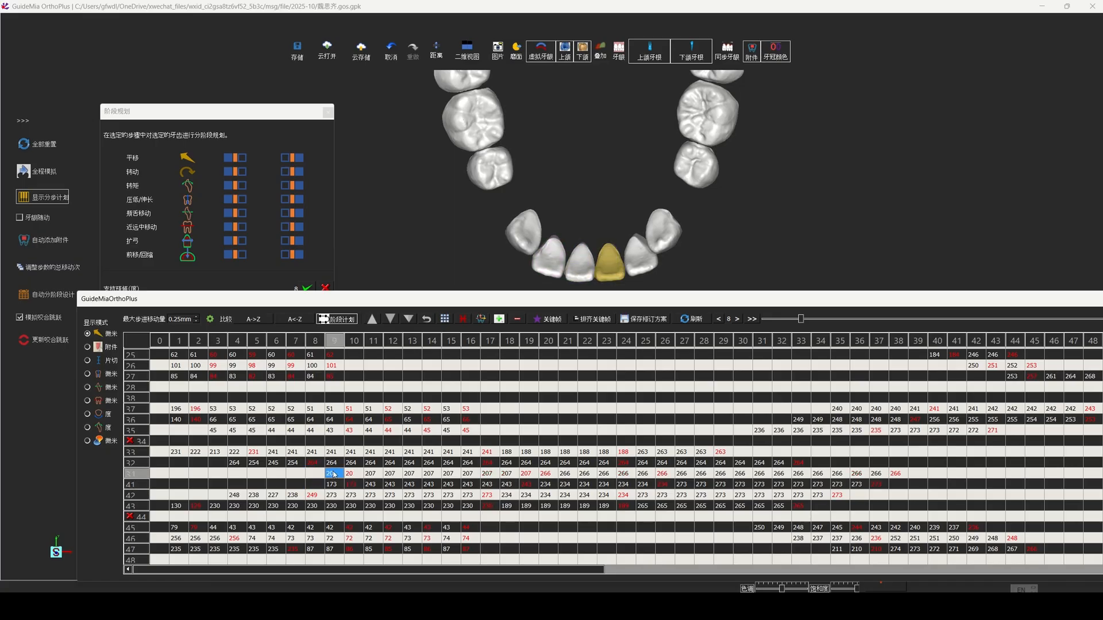
click(44, 171)
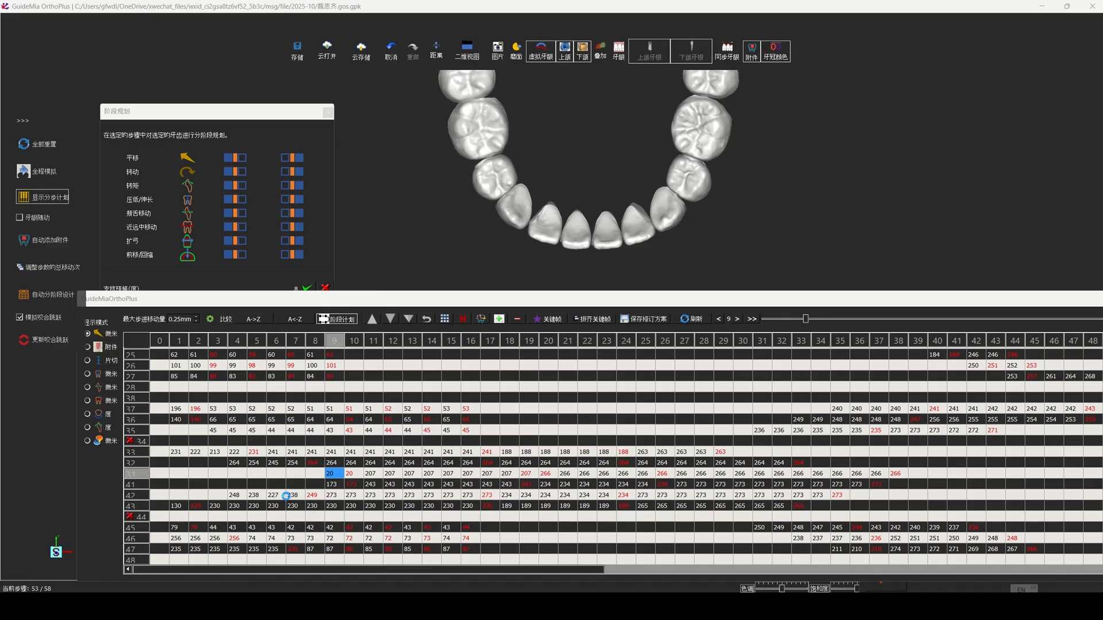
click(239, 495)
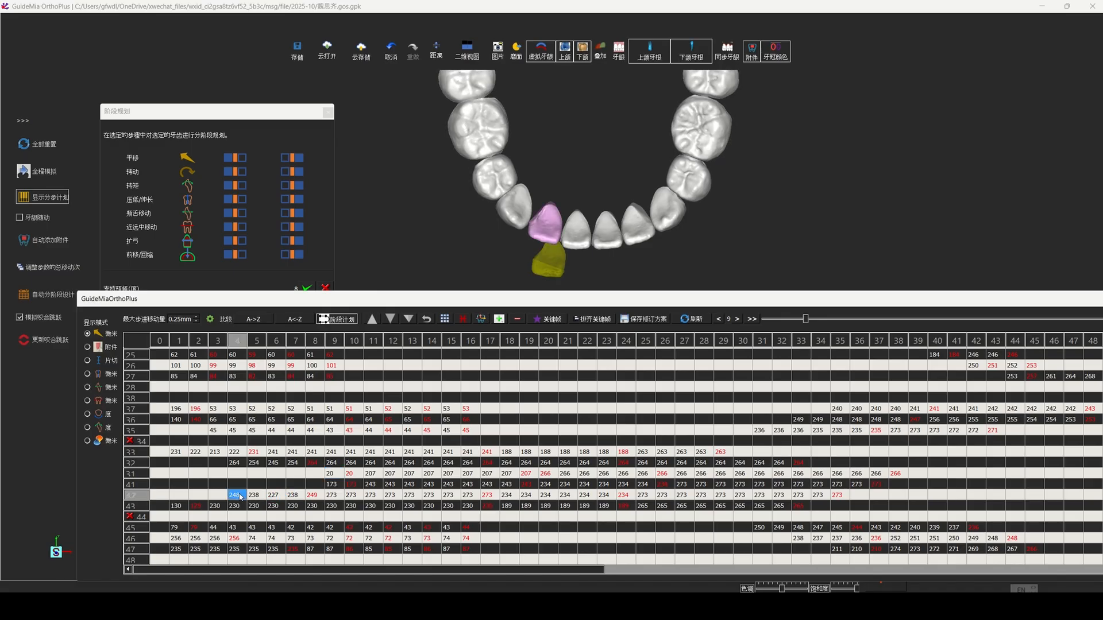
click(311, 496)
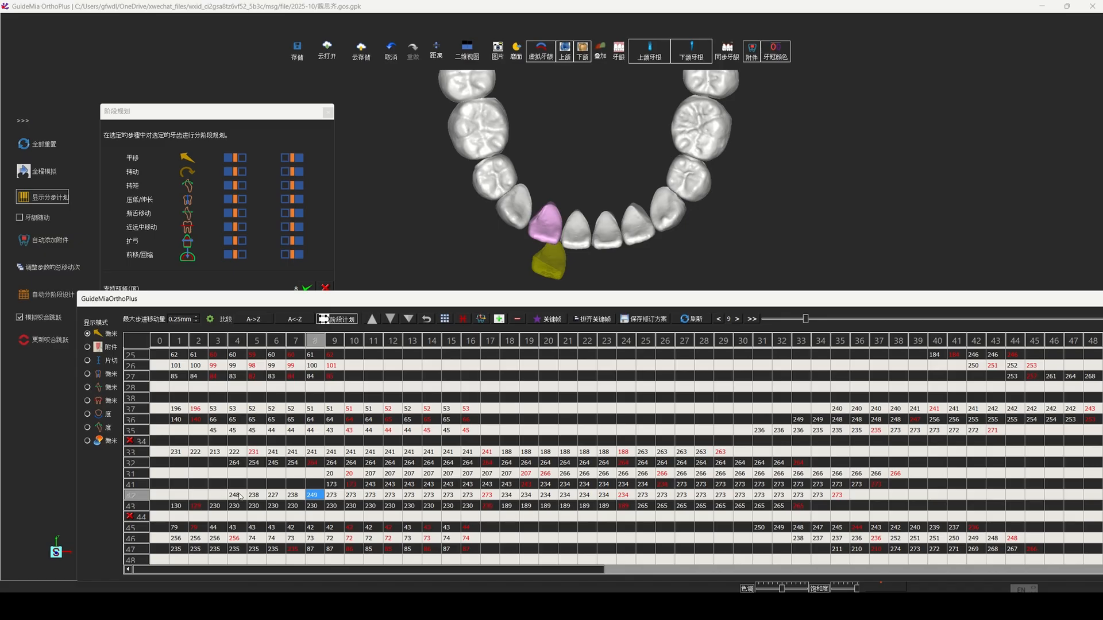
drag(239, 497, 200, 497)
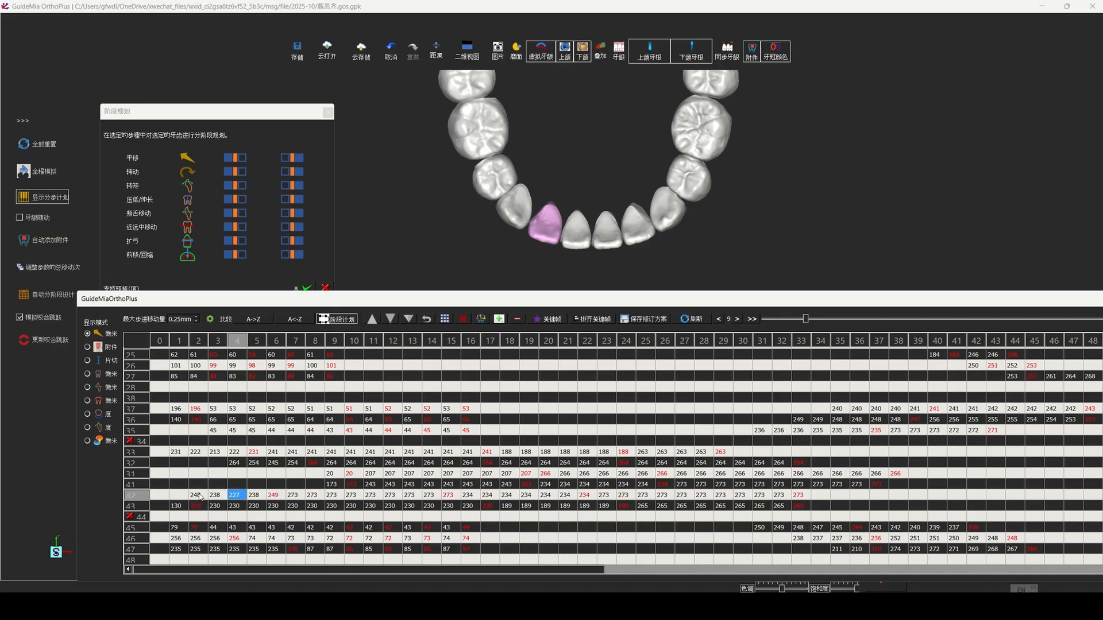
click(197, 495)
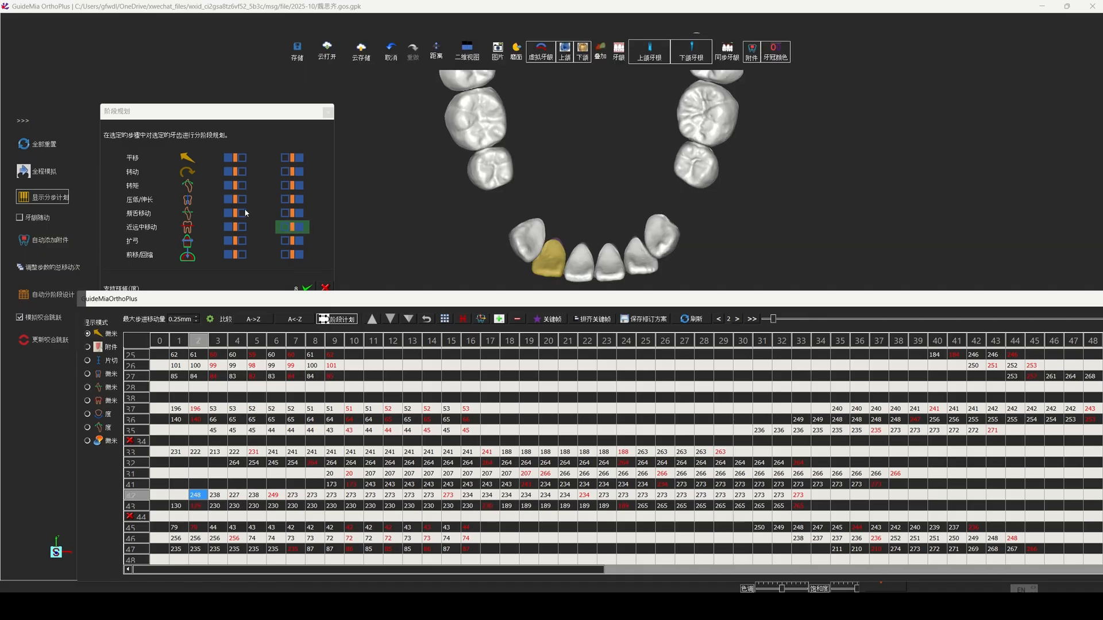
drag(197, 495, 234, 495)
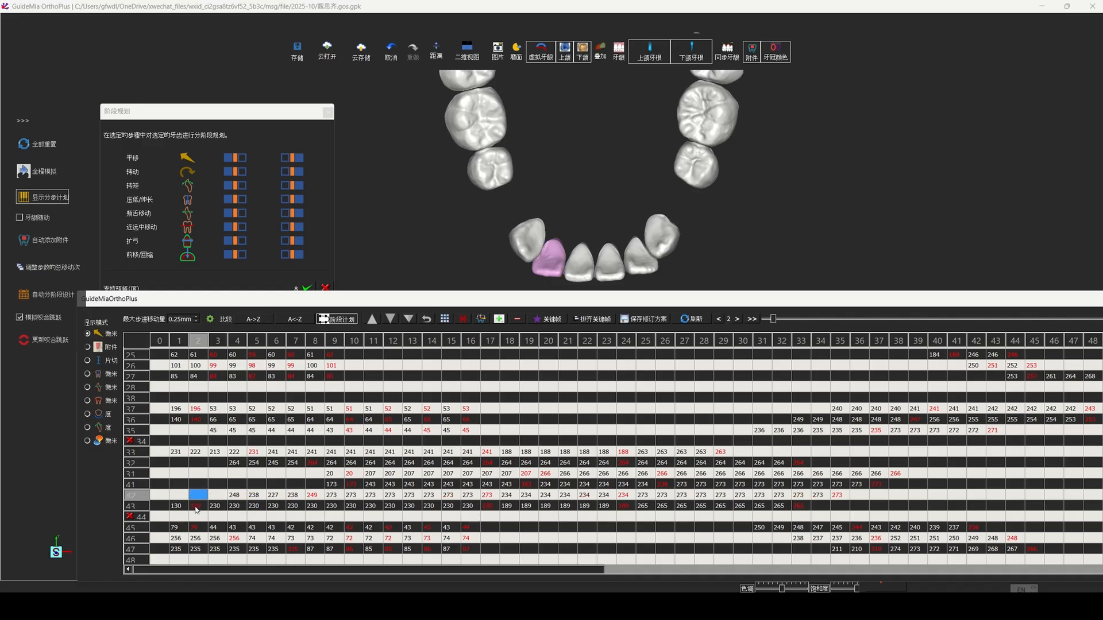
Step: Inspect tooth 43 at individual stages between 3 and 17 to check its distance from tooth 42
click(255, 507)
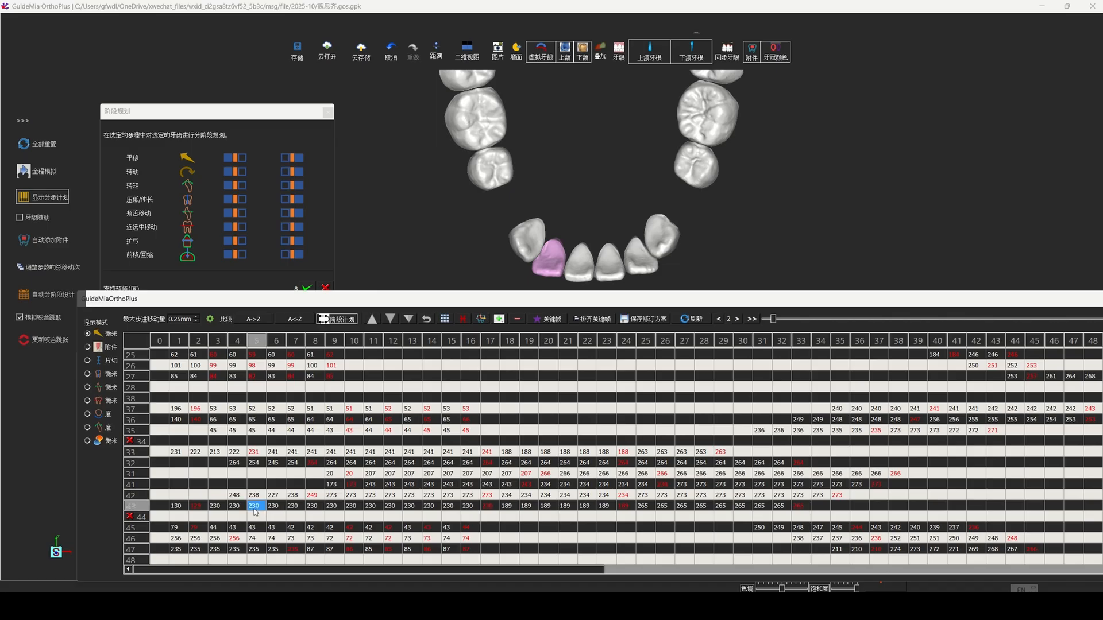
click(294, 508)
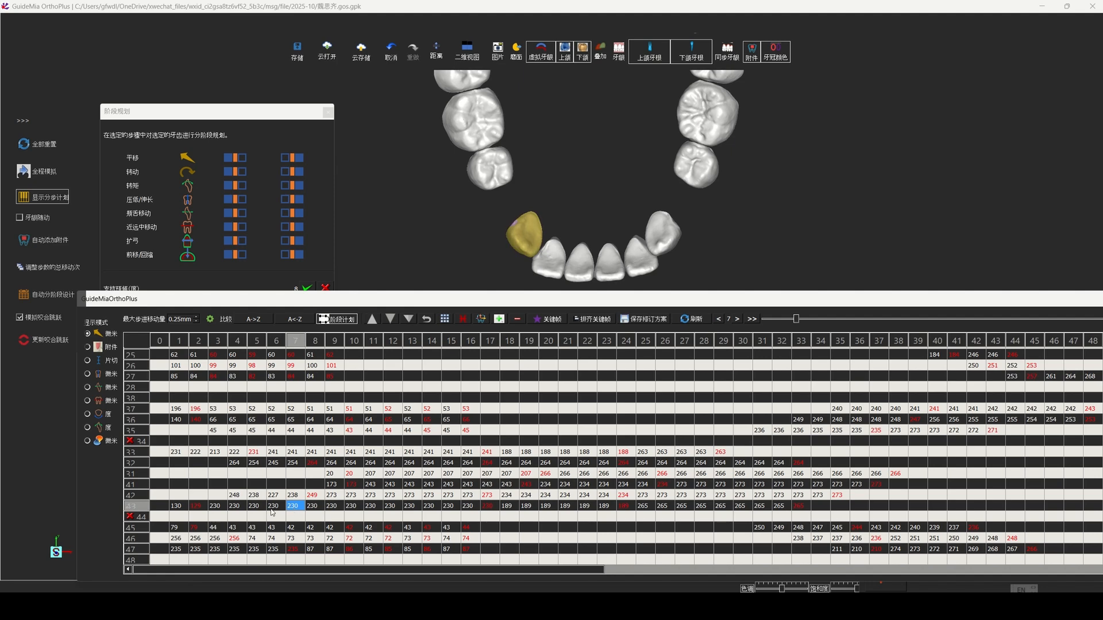
click(202, 508)
click(216, 508)
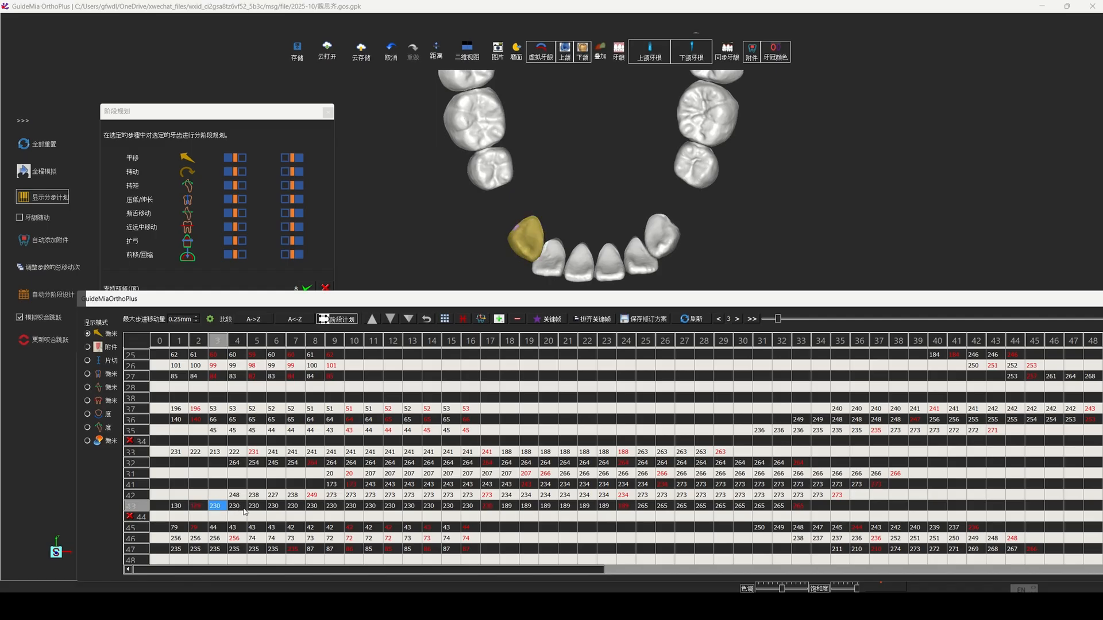
click(237, 508)
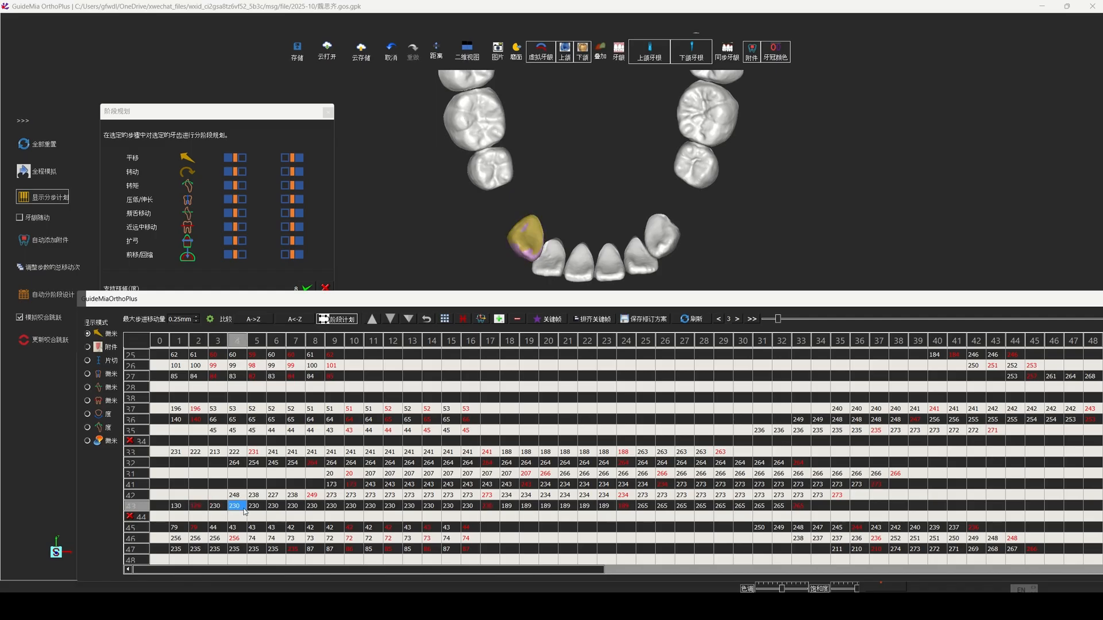
click(316, 509)
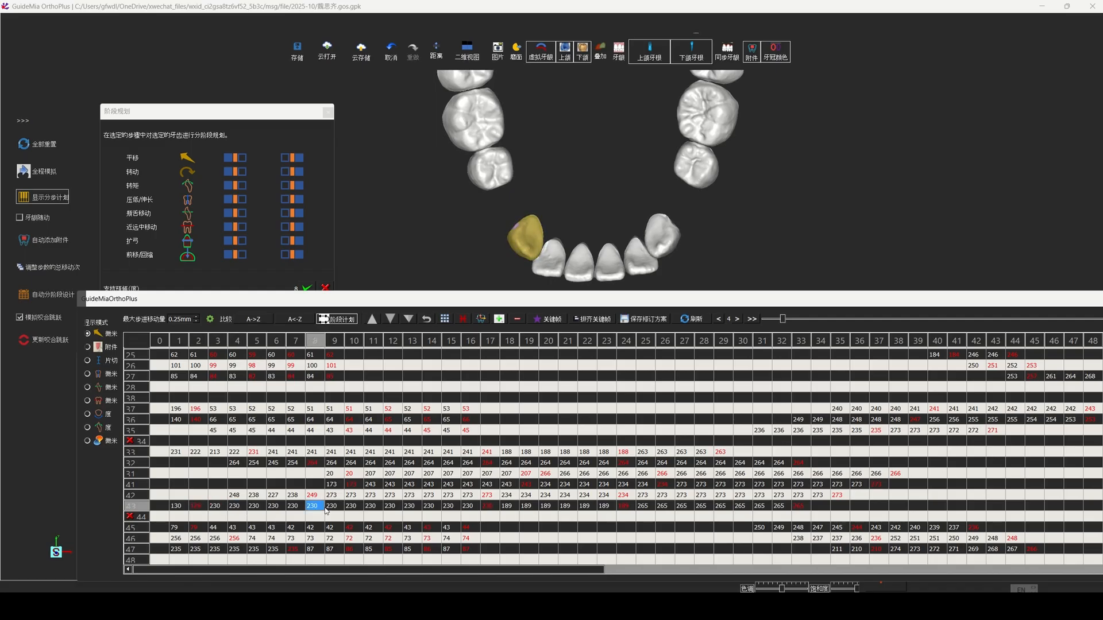
click(487, 508)
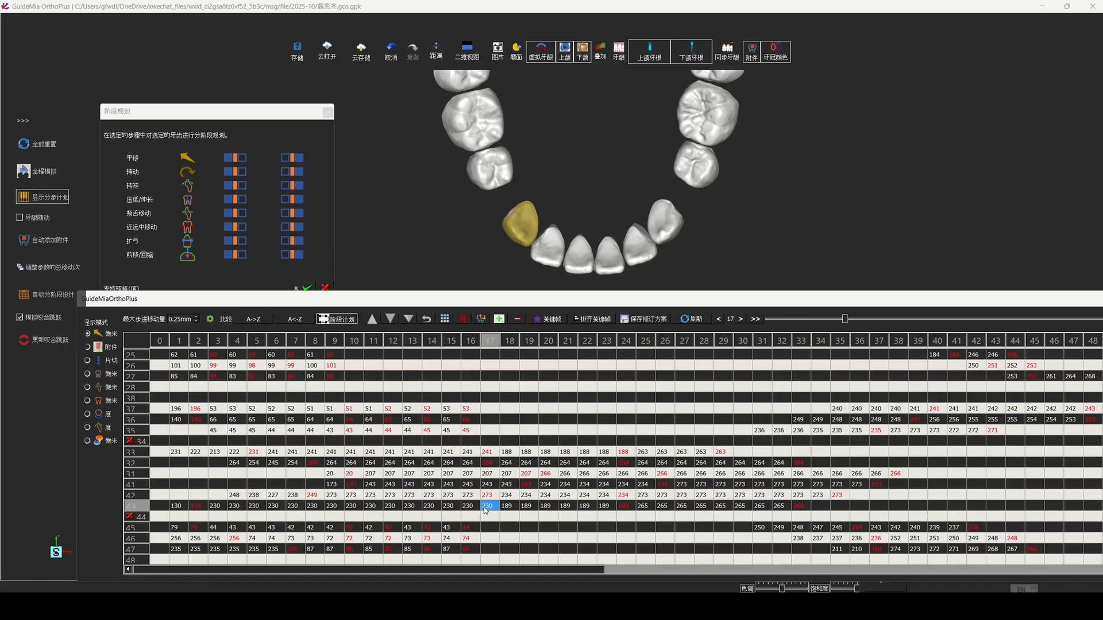
click(360, 507)
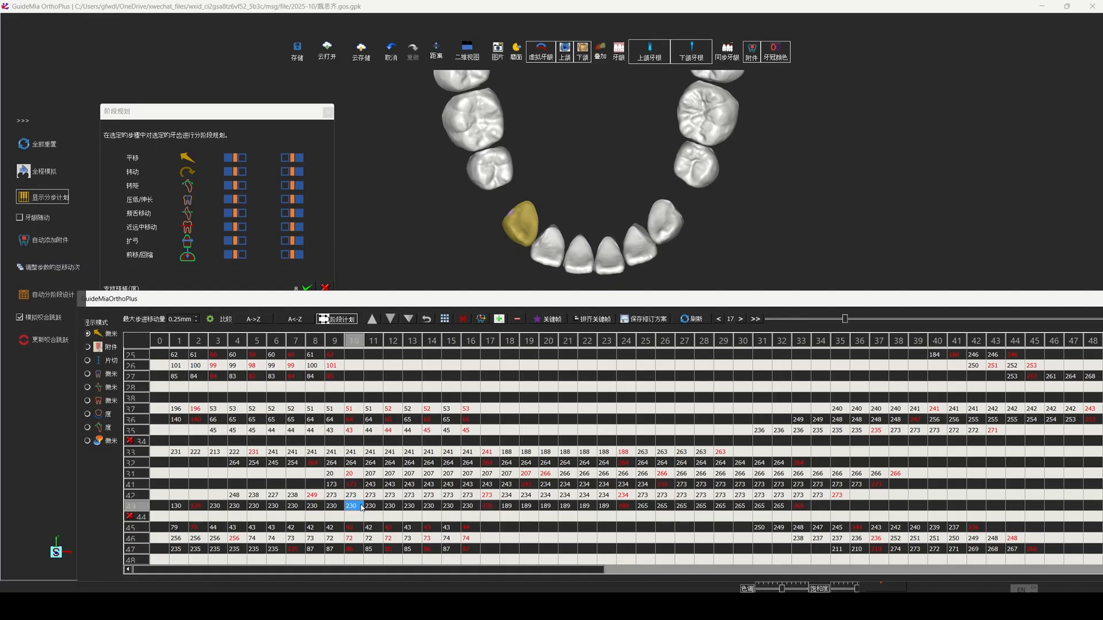
click(315, 506)
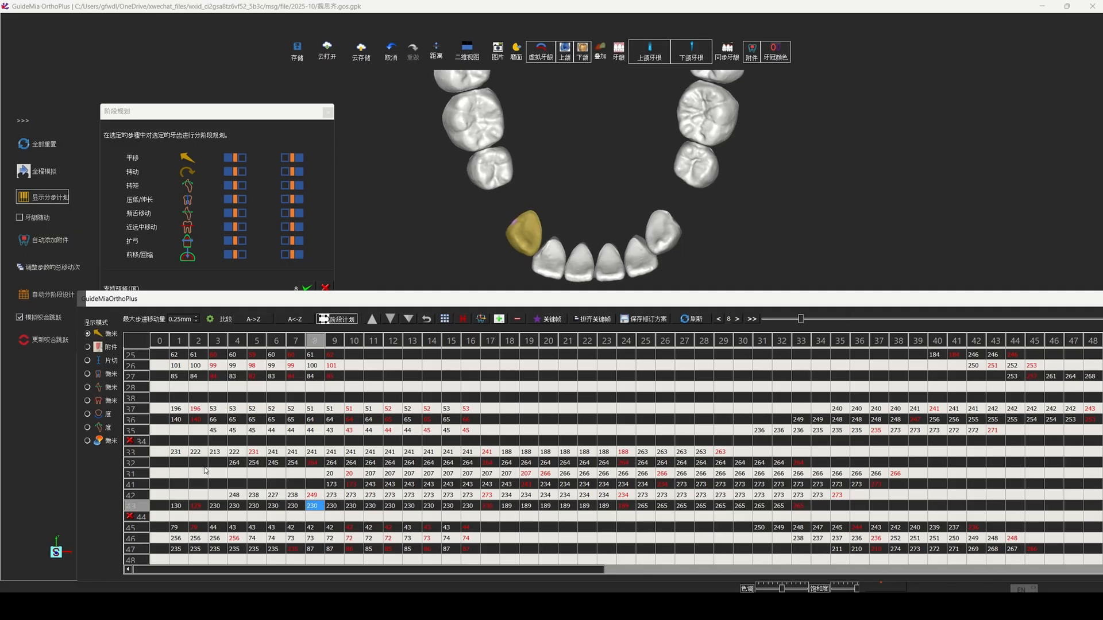
Step: Delay teeth 32 and 42 to start moving at stage 6 and play the full simulation (全程模拟)
click(237, 464)
ctrl+click(236, 495)
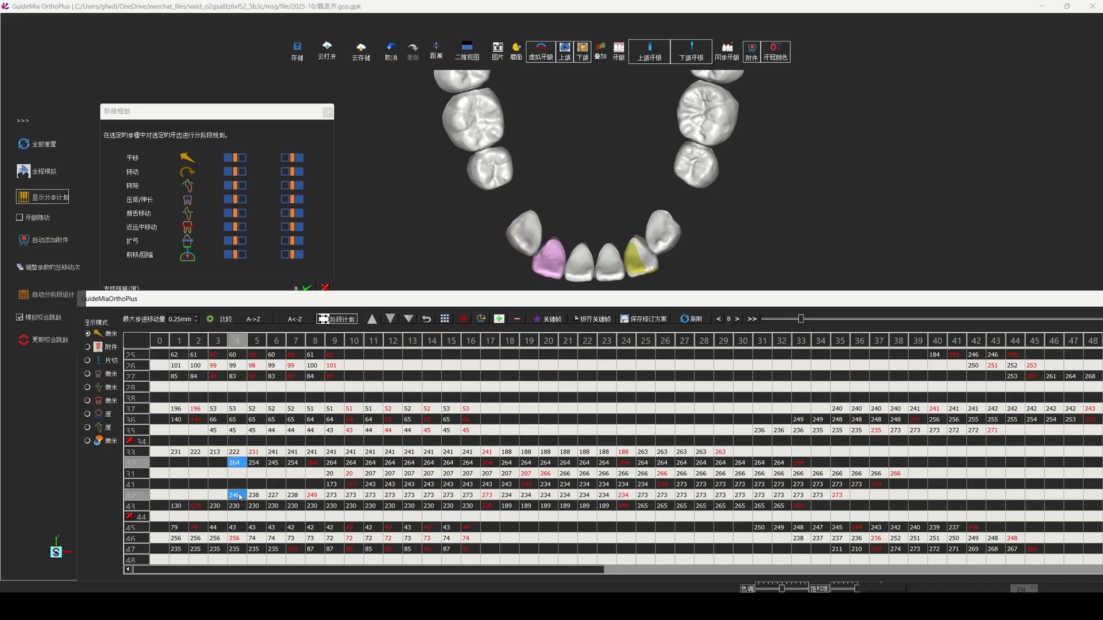
drag(236, 495, 276, 496)
click(277, 464)
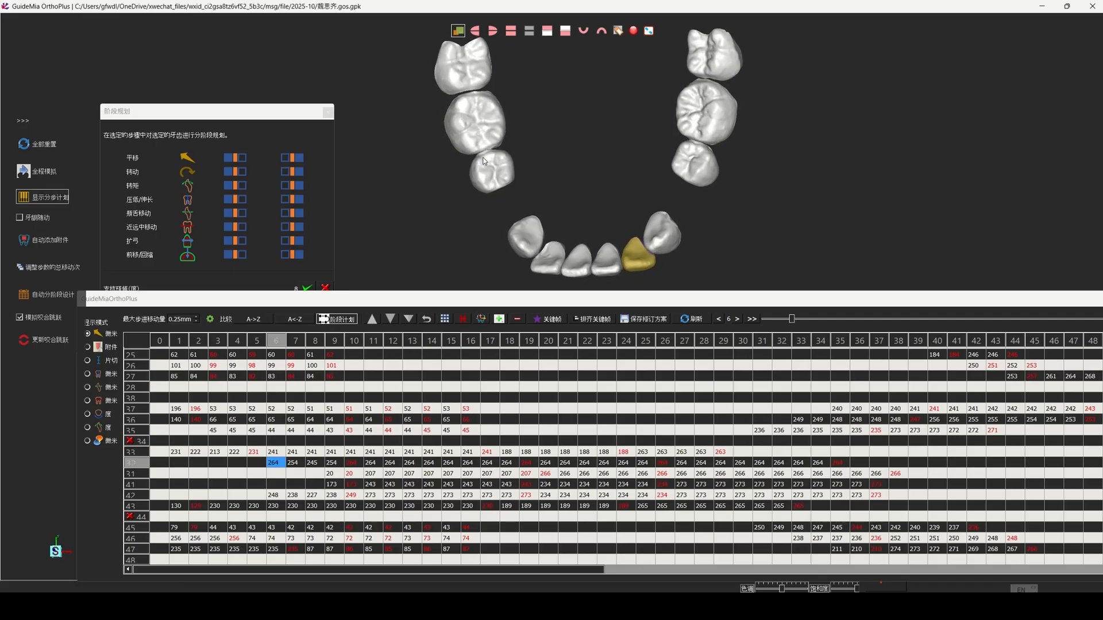
click(36, 172)
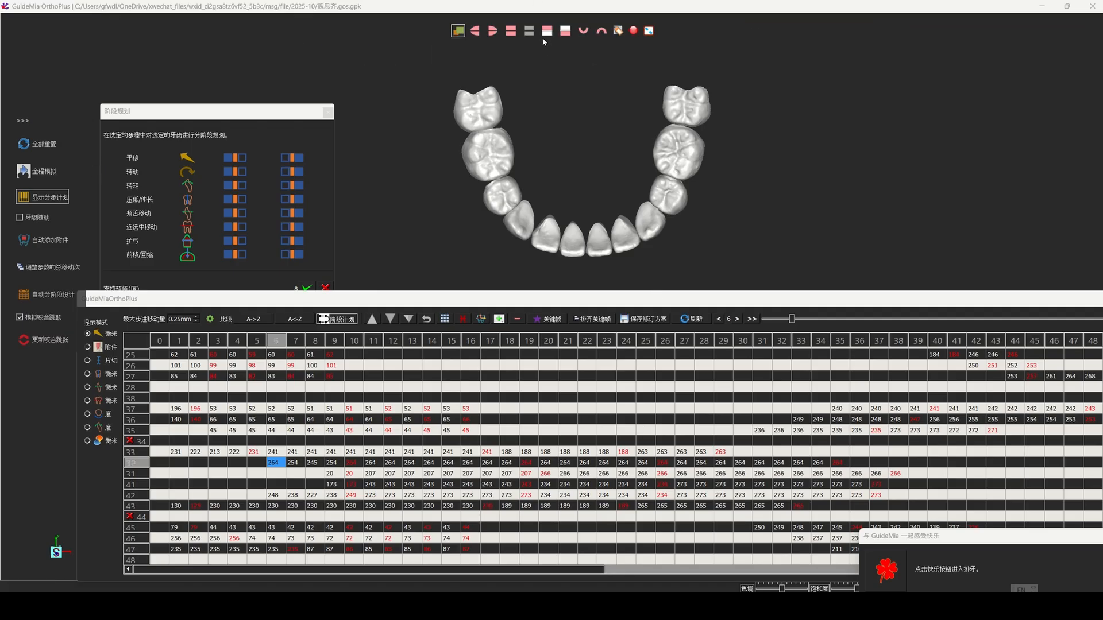
Step: Play the full simulation (全程模拟) of both arches in the front view and in the right lateral view
click(510, 31)
scroll(613, 181, down, 2)
mouse_move(613, 181)
mouse_down()
mouse_move(668, 111)
mouse_move(622, 184)
mouse_up()
middle_drag(622, 184, 674, 90)
scroll(674, 92, down, 3)
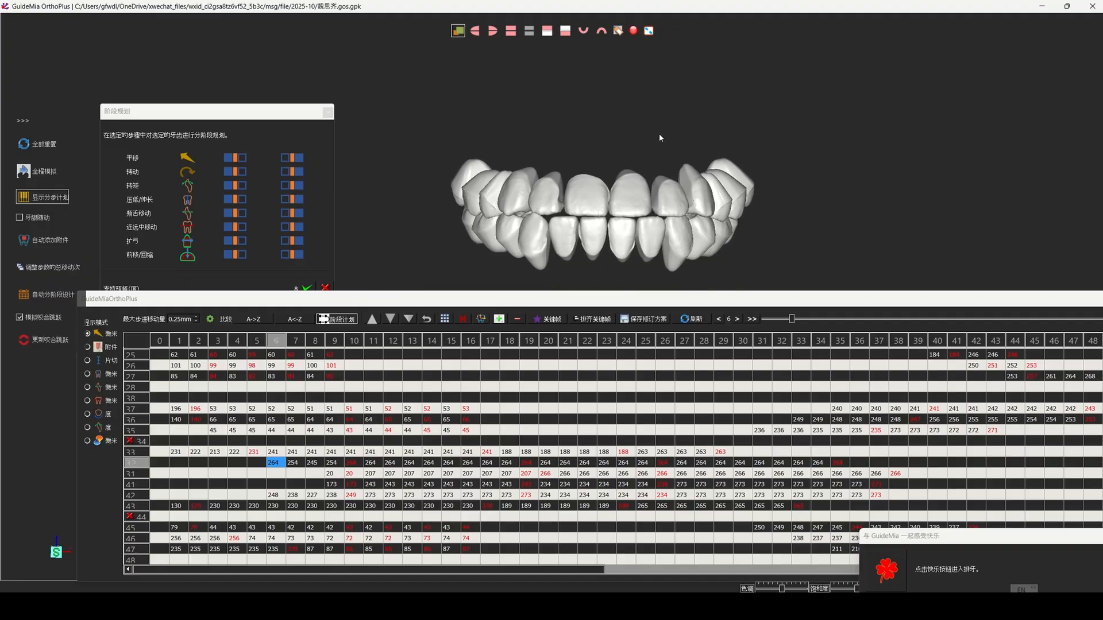
click(37, 174)
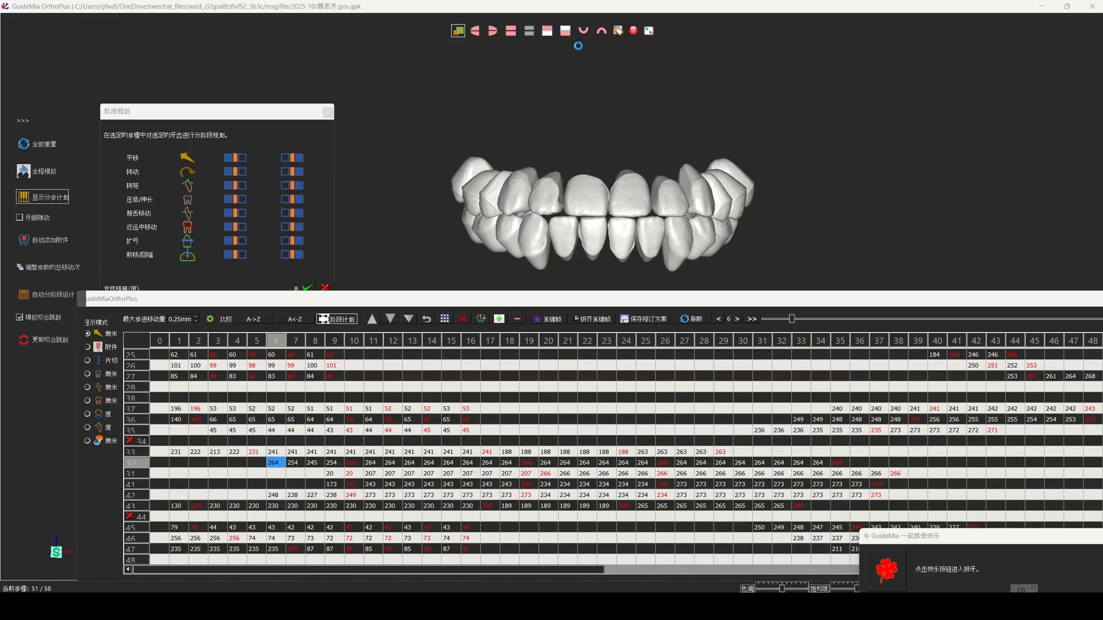
click(490, 31)
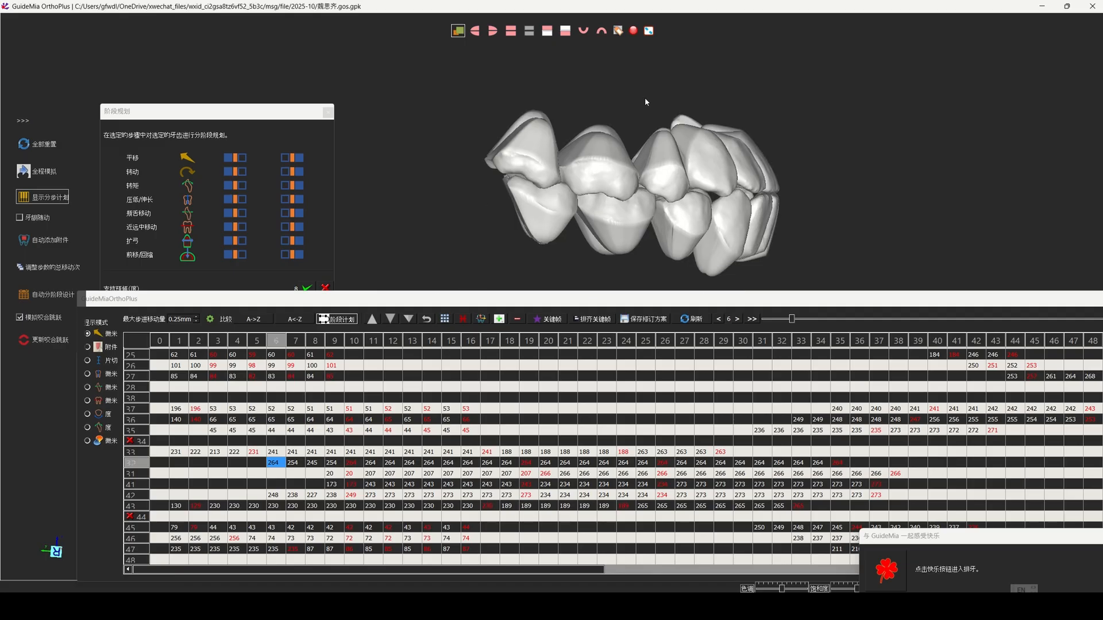
click(41, 168)
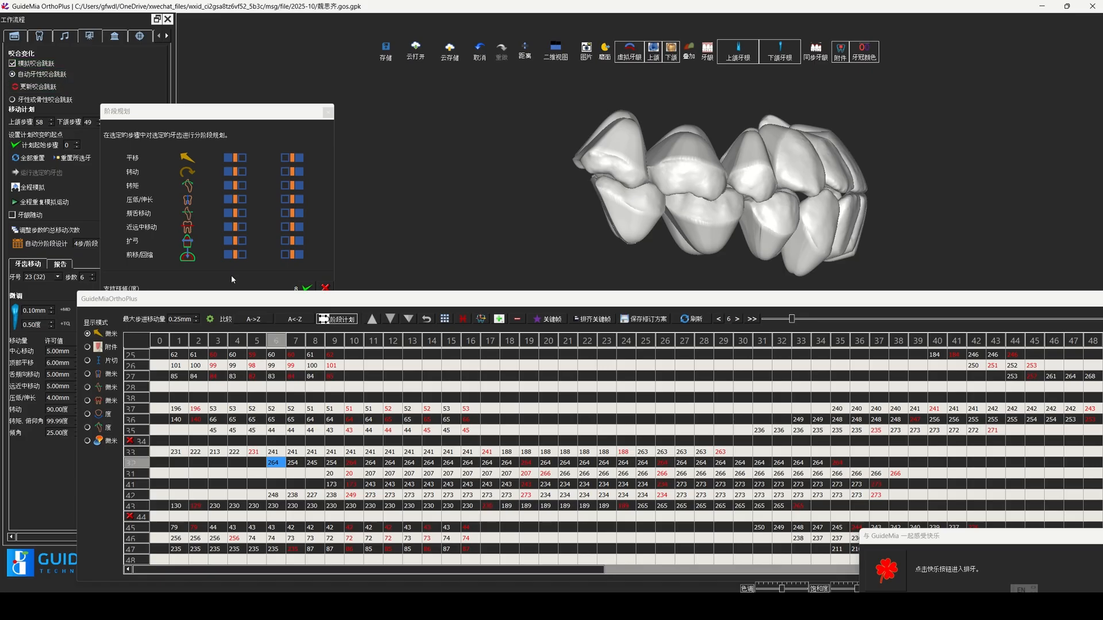
Step: Orbit both arches to an oblique right view and replay the whole movement with 全程重复模拟运动
drag(244, 302, 252, 309)
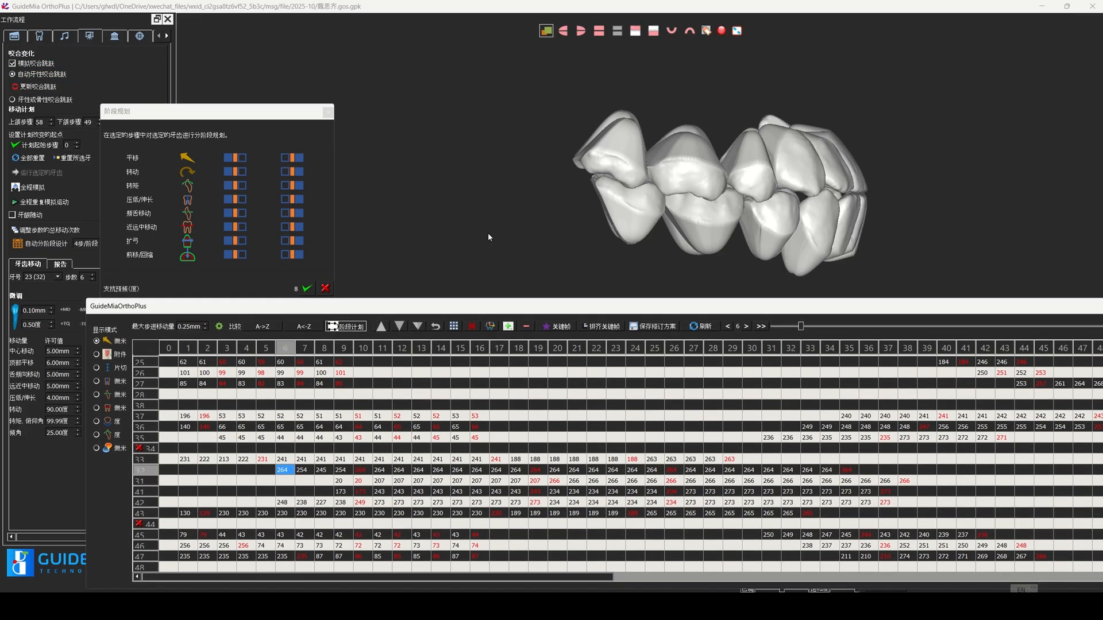
scroll(774, 271, down, 2)
middle_drag(897, 201, 875, 151)
right_drag(876, 151, 796, 153)
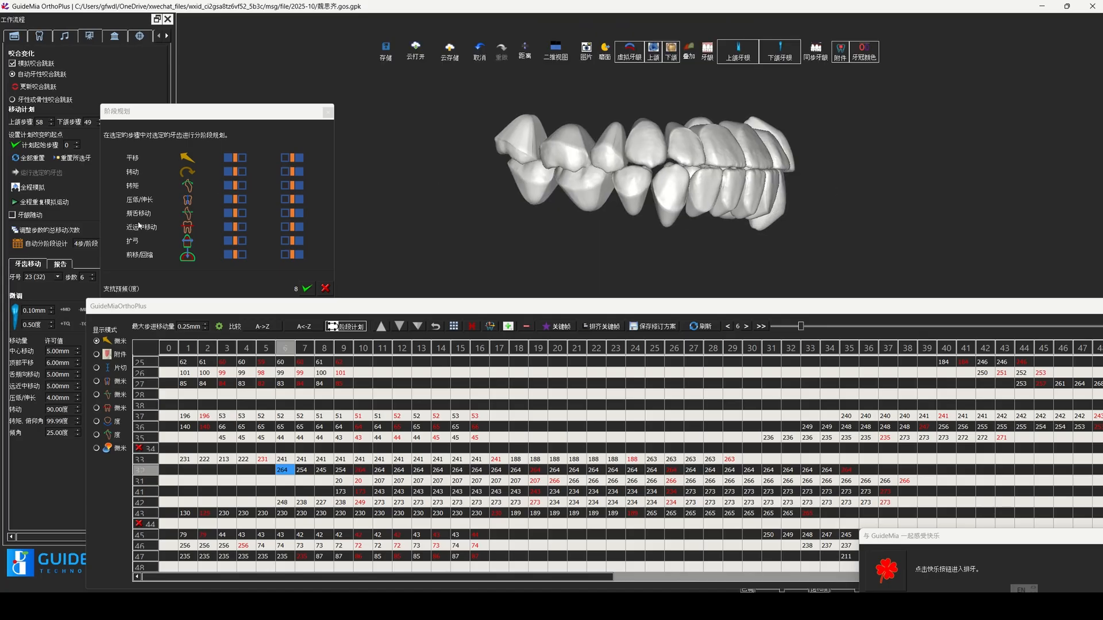
click(36, 207)
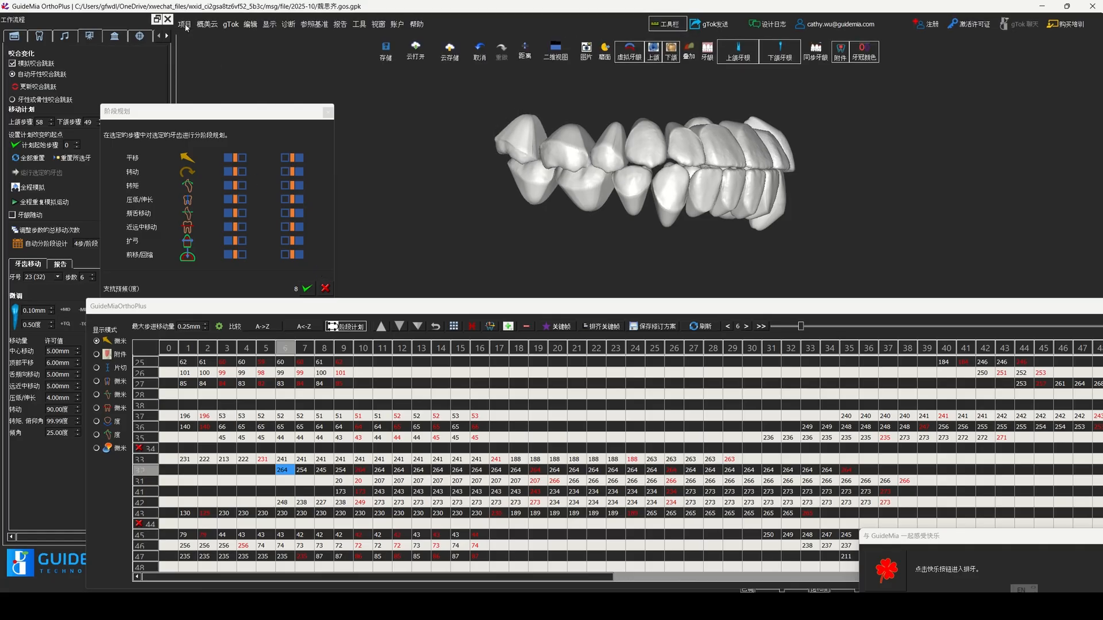
click(170, 21)
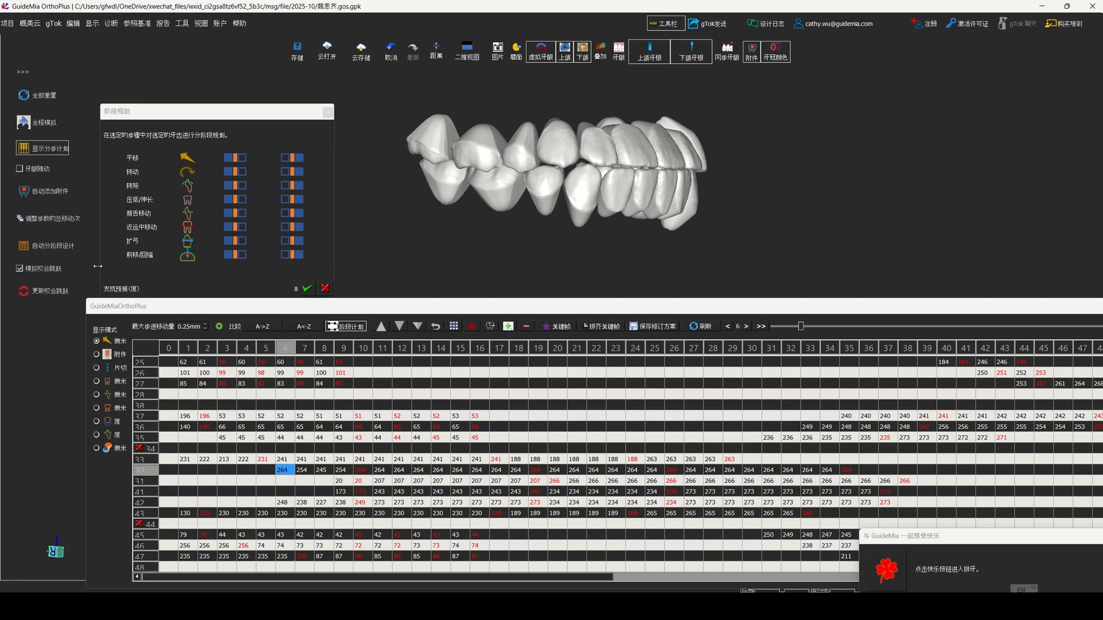
Step: Run the automatic staging design (自动分阶段设计) on the movement plan and view both arches from the front
click(60, 248)
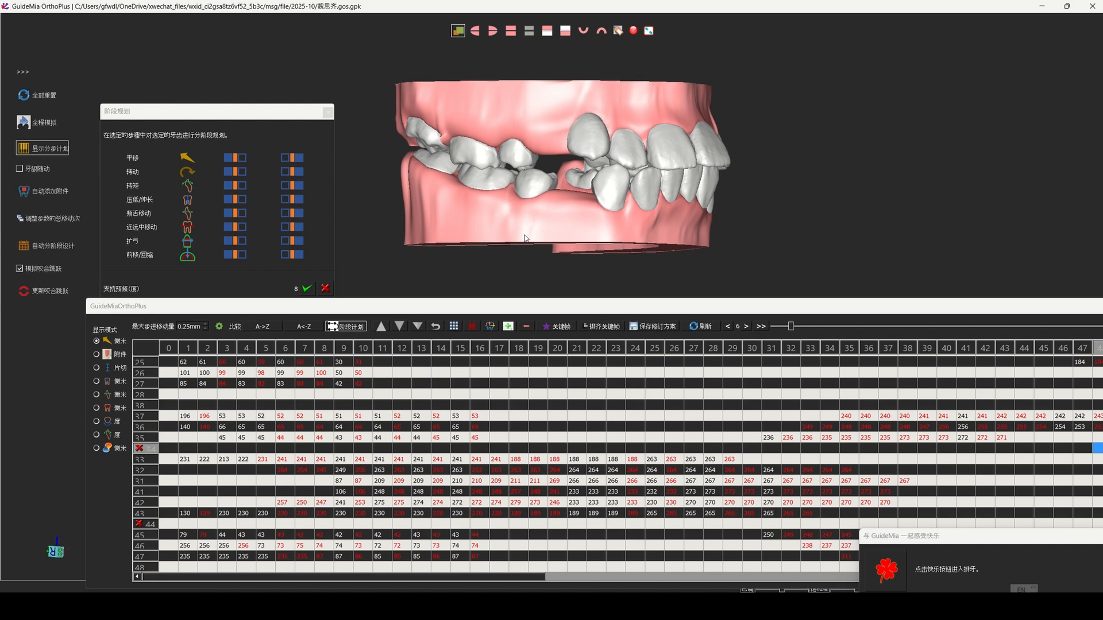
drag(837, 219, 547, 146)
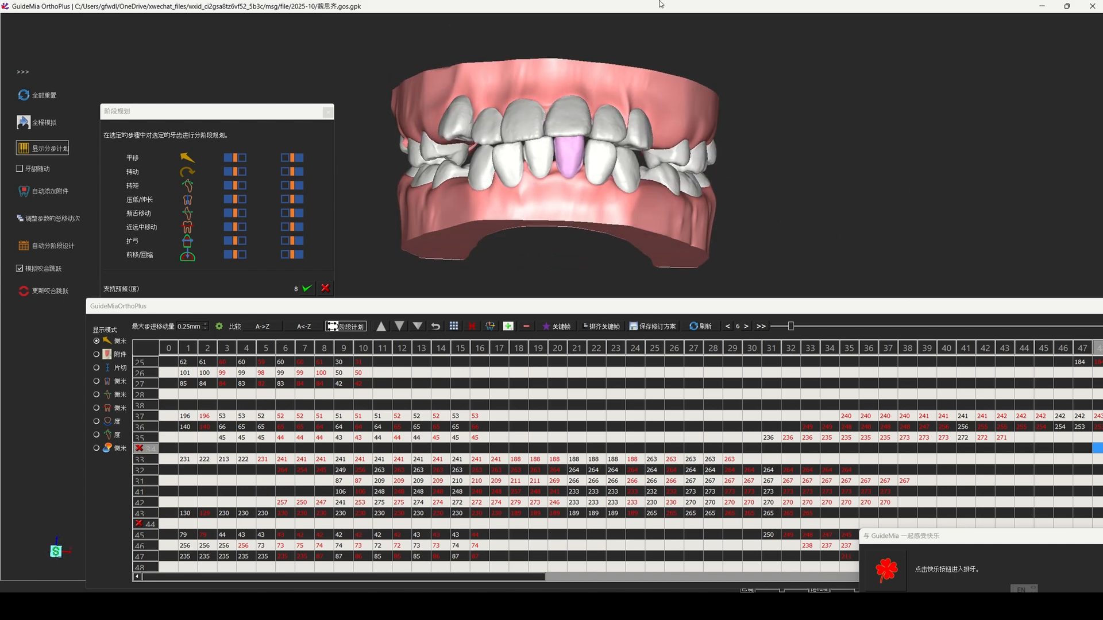
Step: Hide the gingiva (牙龈) and show the whole lower arch in occlusal view
mouse_move(660, 4)
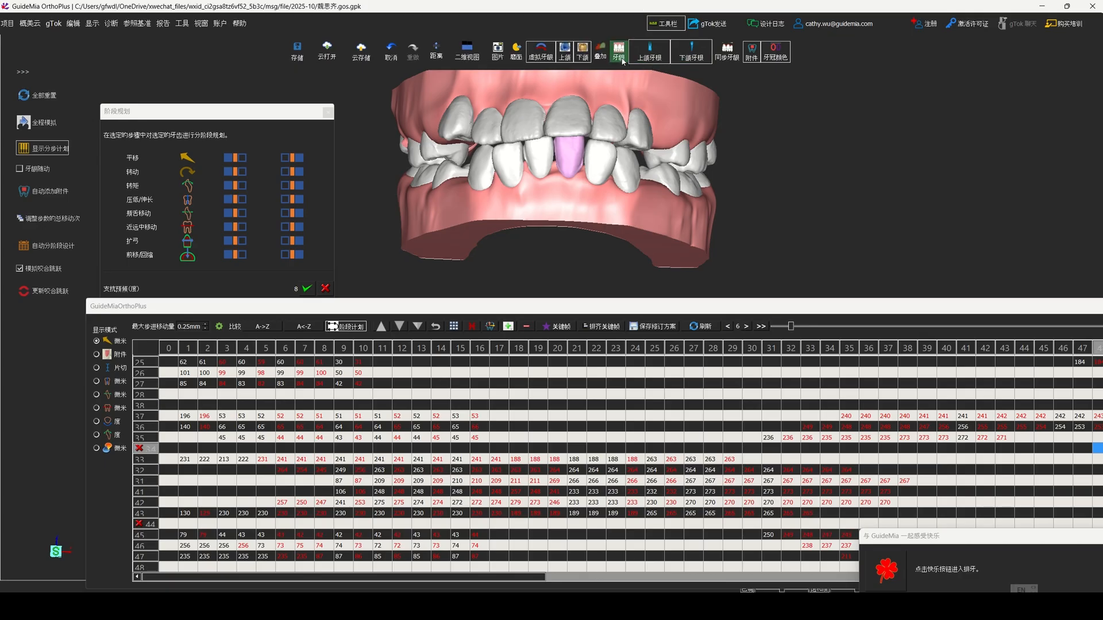
click(620, 57)
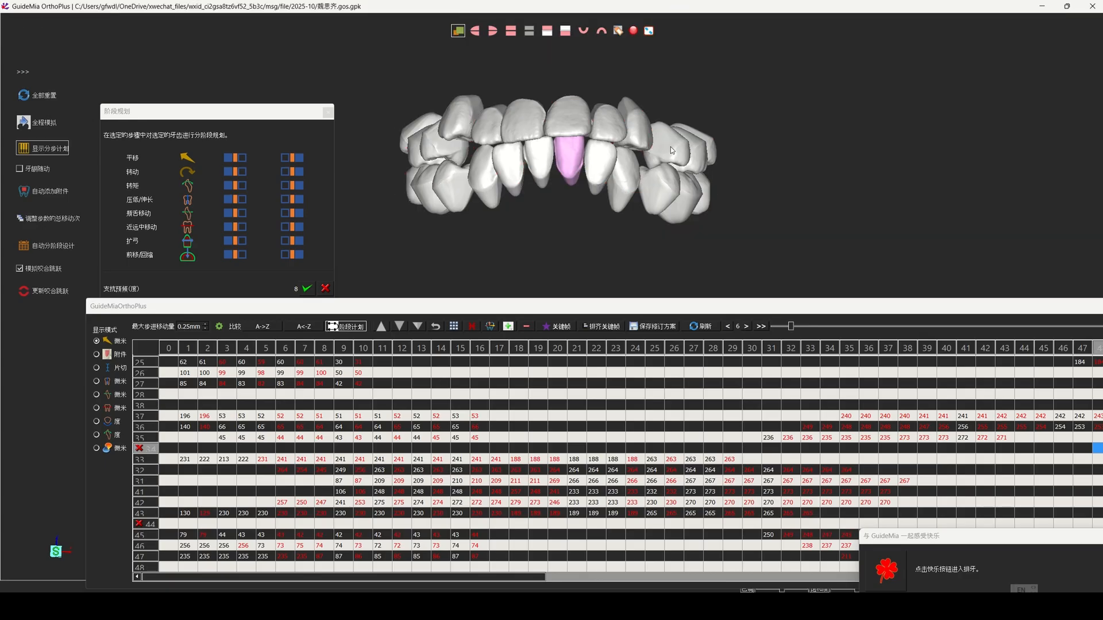
click(602, 30)
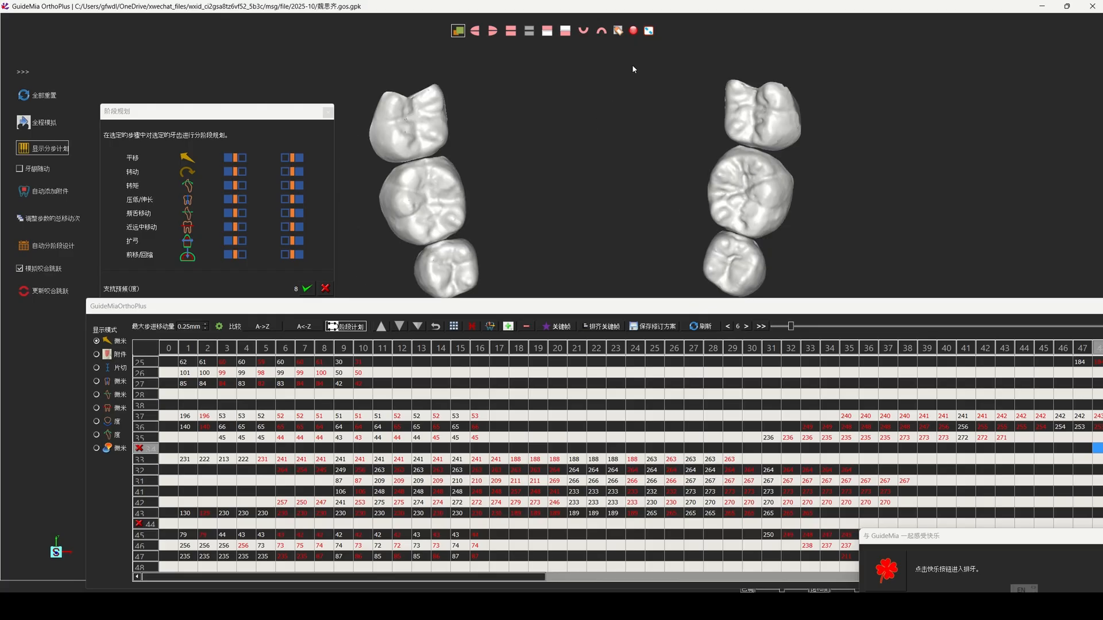
scroll(603, 194, down, 3)
middle_drag(600, 236, 623, 137)
scroll(606, 167, down, 1)
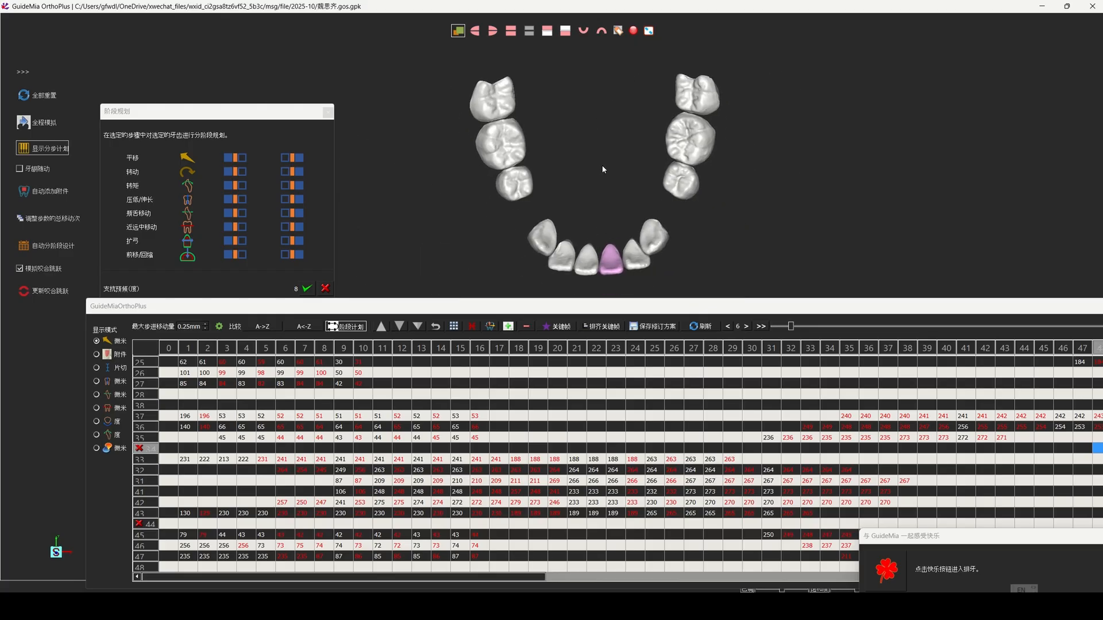
Step: Play the full simulation (全程模拟) of the lower arch and of the whole upper arch, each in occlusal view
click(51, 125)
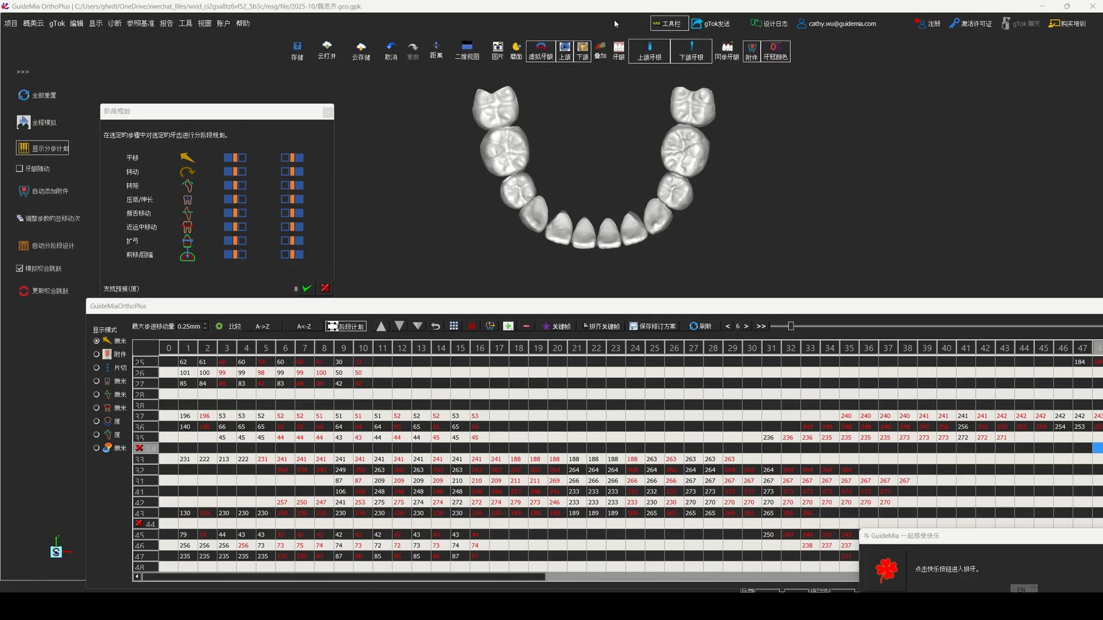
click(601, 31)
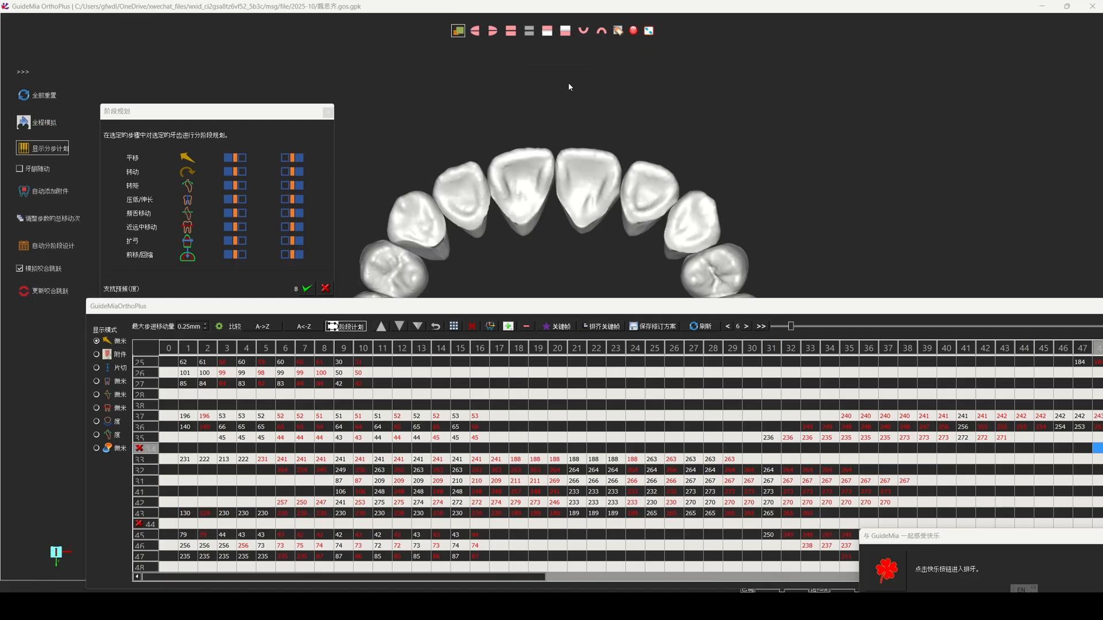
right_drag(579, 189, 750, 288)
middle_drag(785, 201, 826, 109)
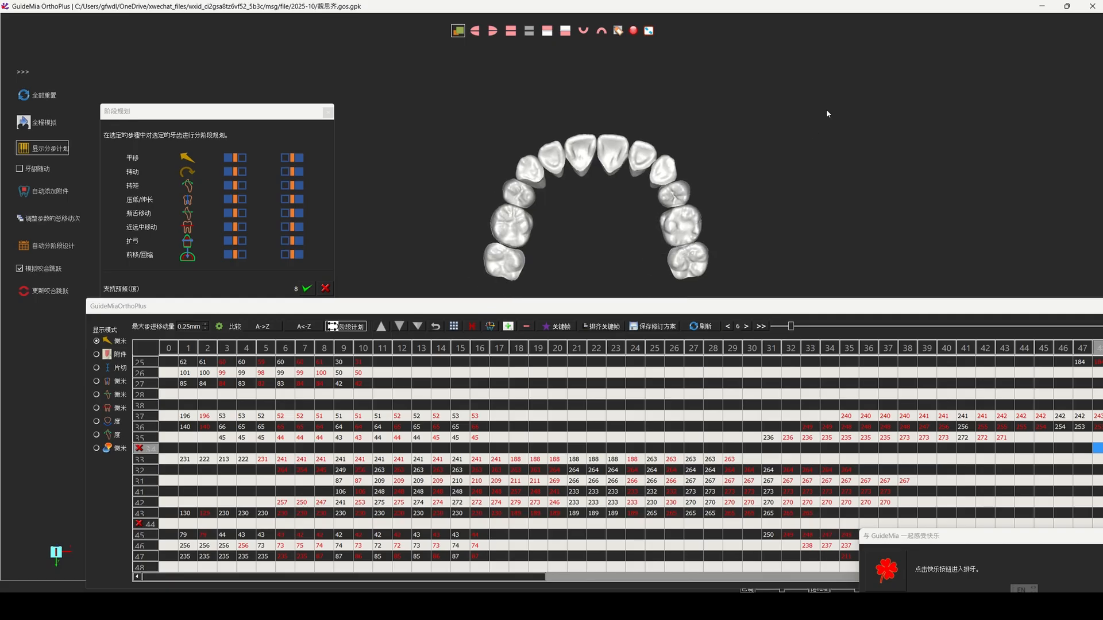
click(43, 122)
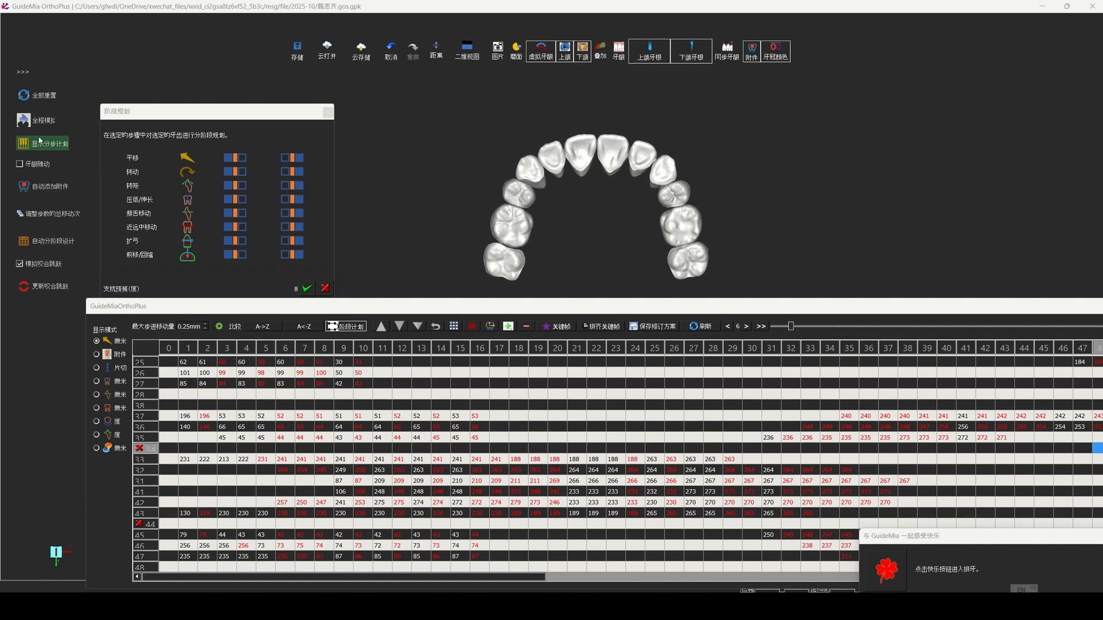
click(43, 141)
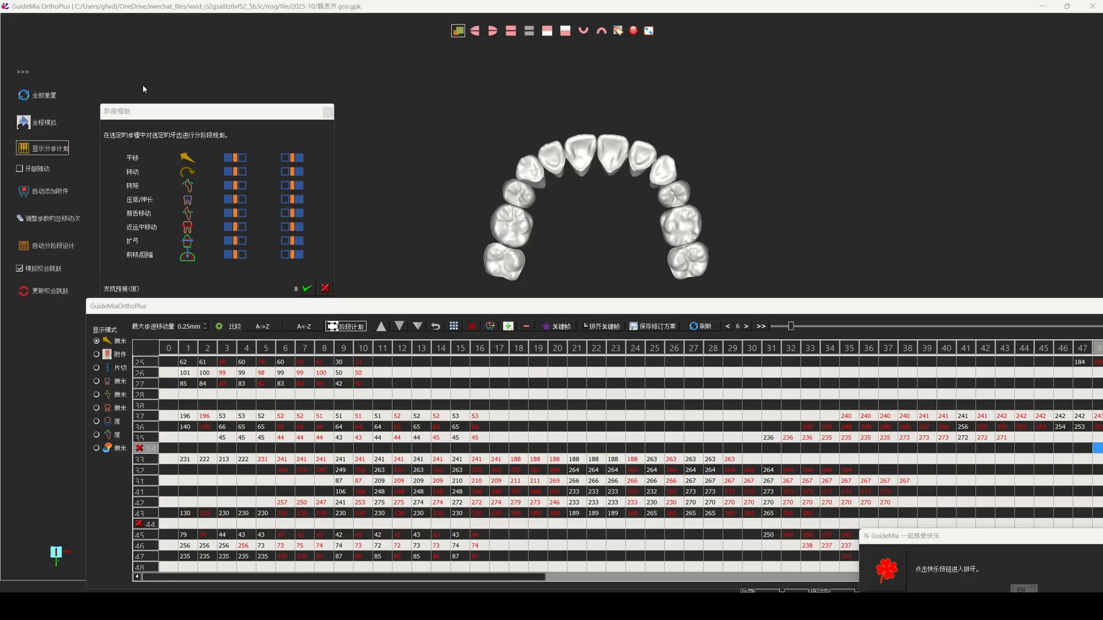
Step: Save the project file without locking it to the own organisation and clients, overwriting the existing transfer file
click(23, 72)
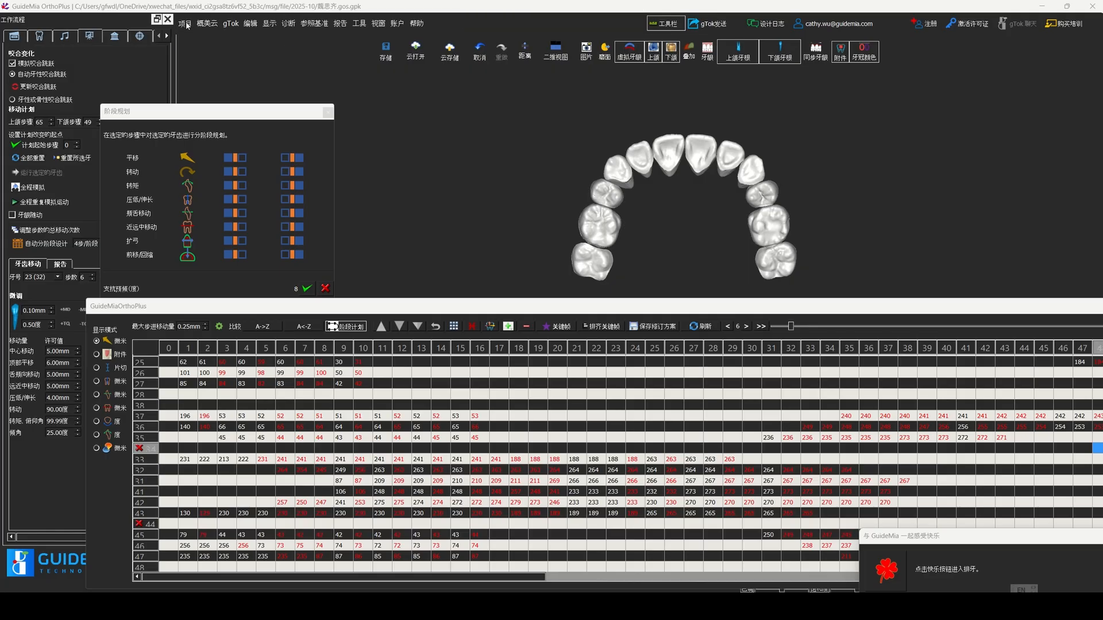
click(185, 23)
click(212, 105)
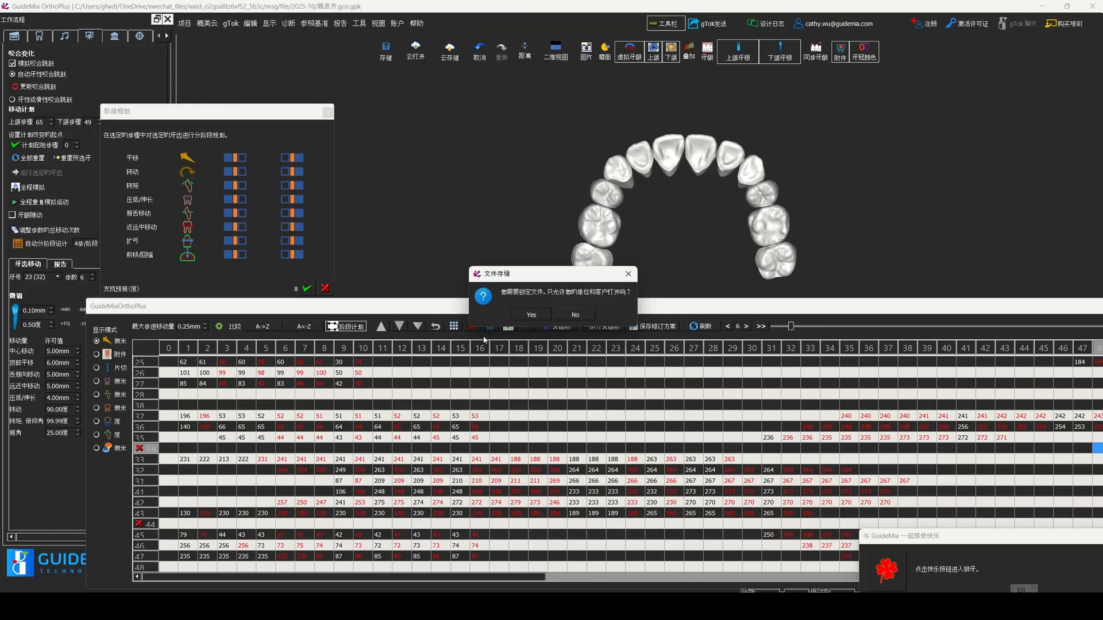
click(572, 317)
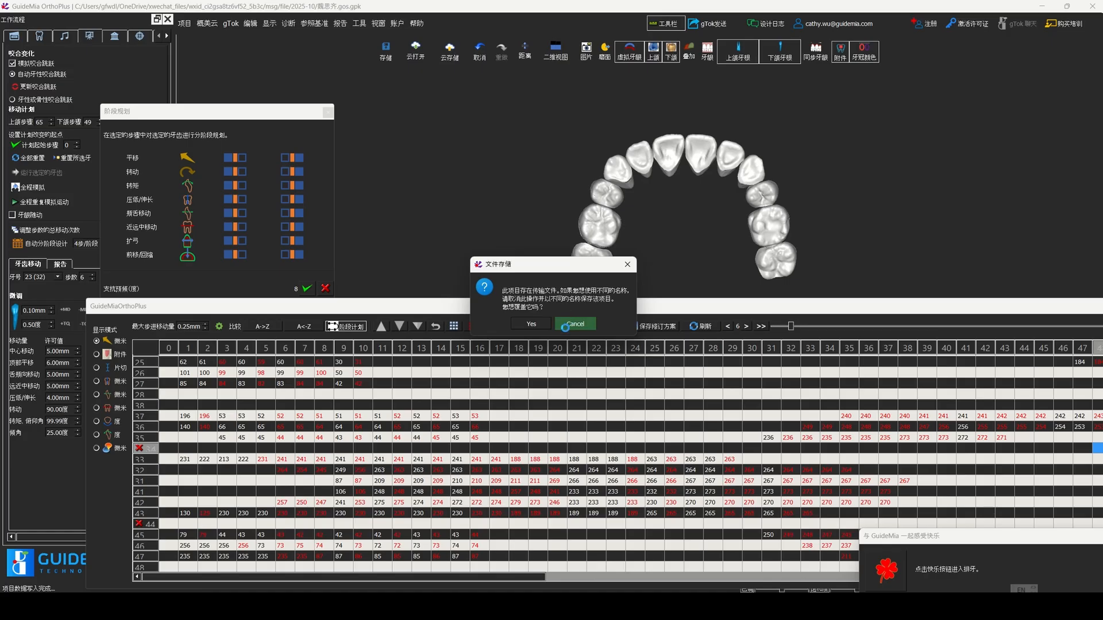
click(532, 323)
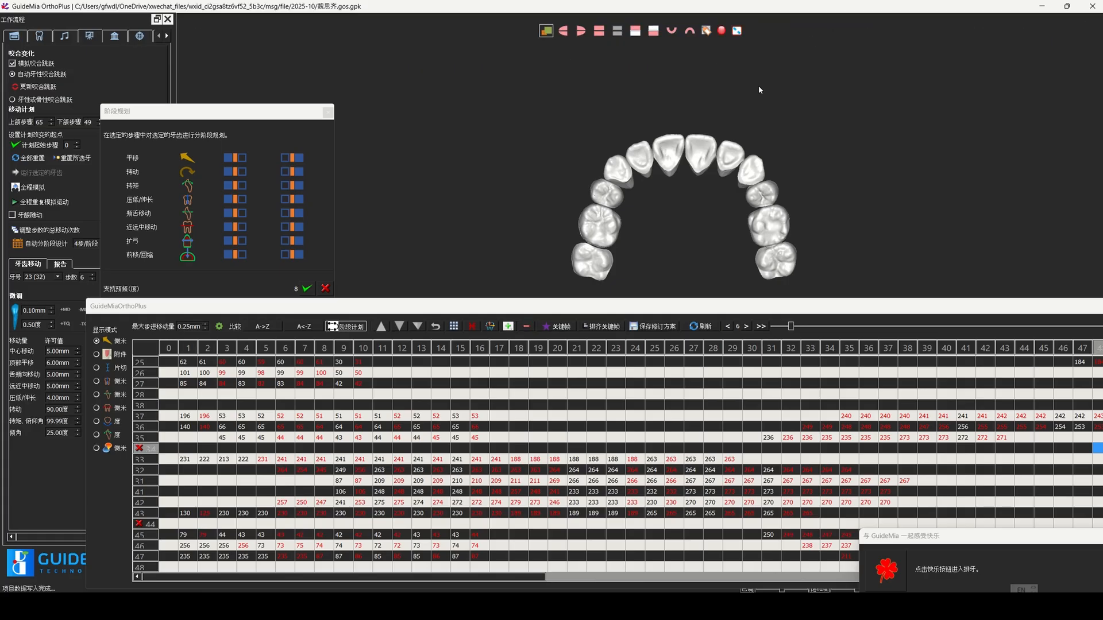
mouse_move(1009, 4)
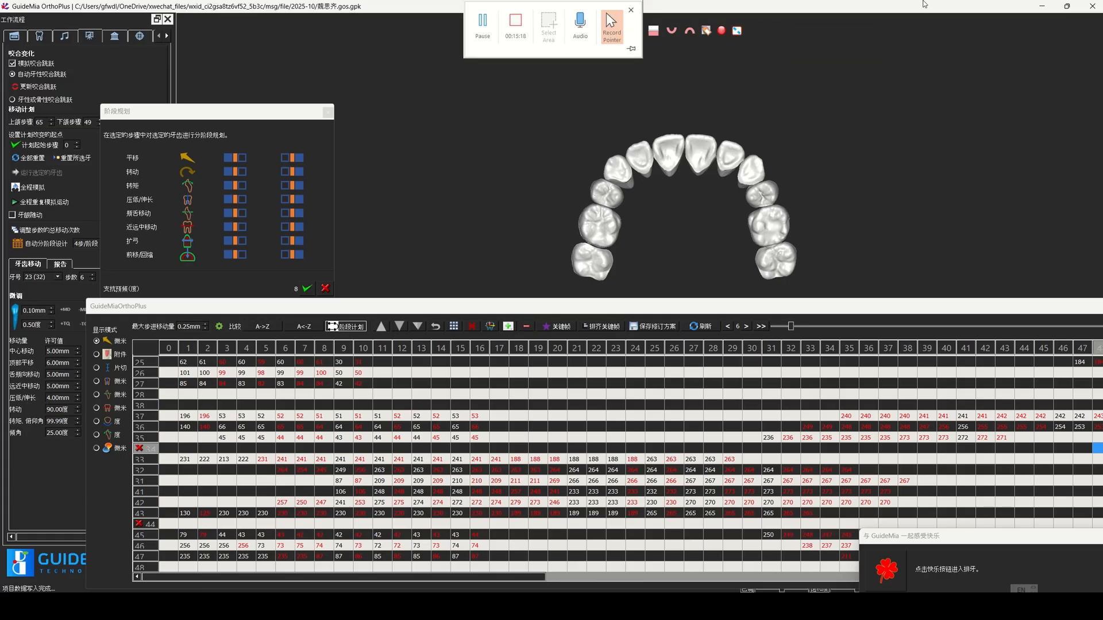
drag(925, 4, 918, 130)
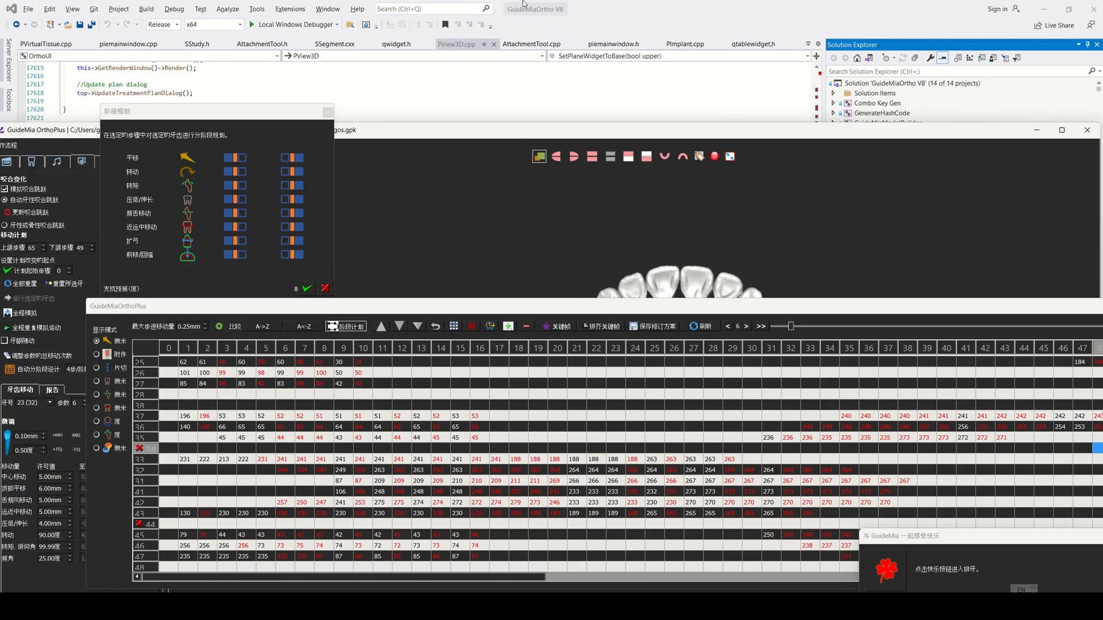